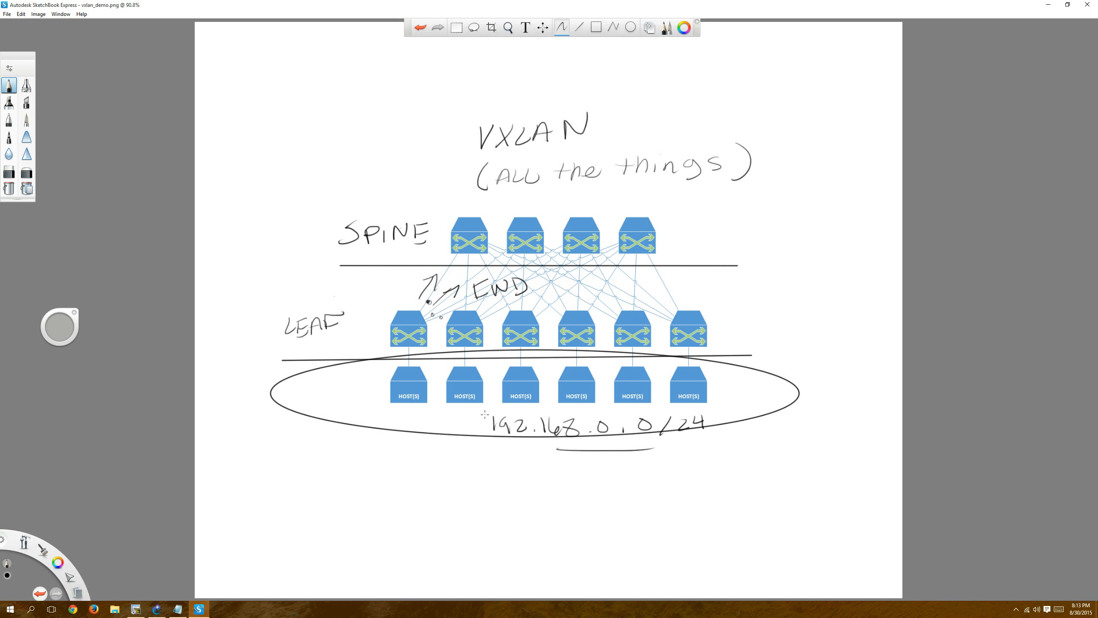
Switch to GNS3 and shift the Spine-3 and Spine-4 routers slightly to even out the spine row.
mouse_move(159, 611)
left_click(157, 609)
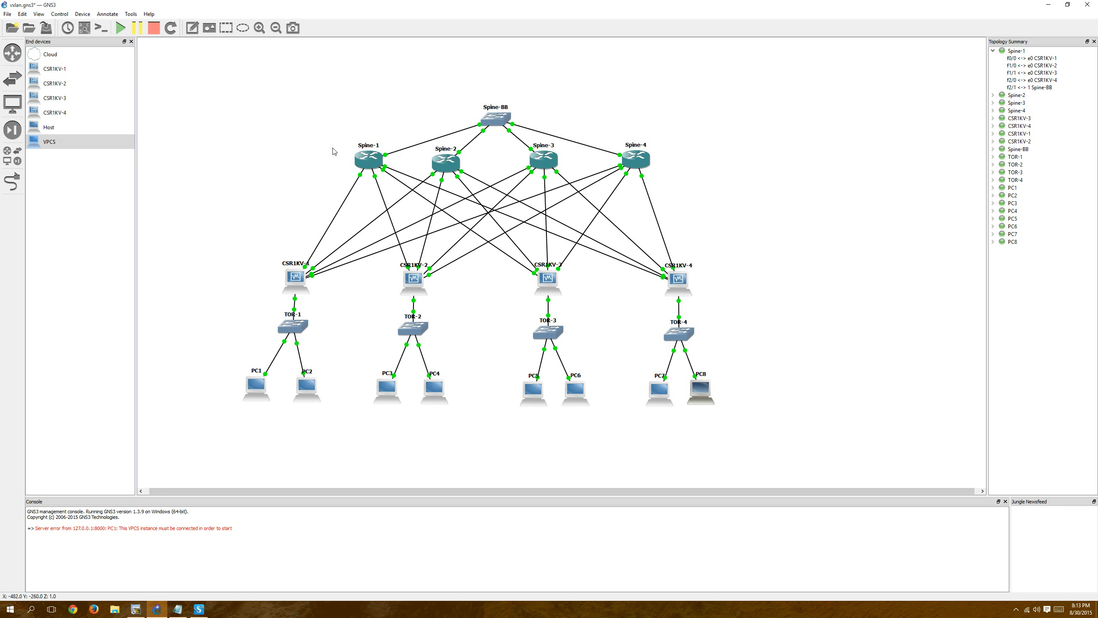
mouse_move(368, 159)
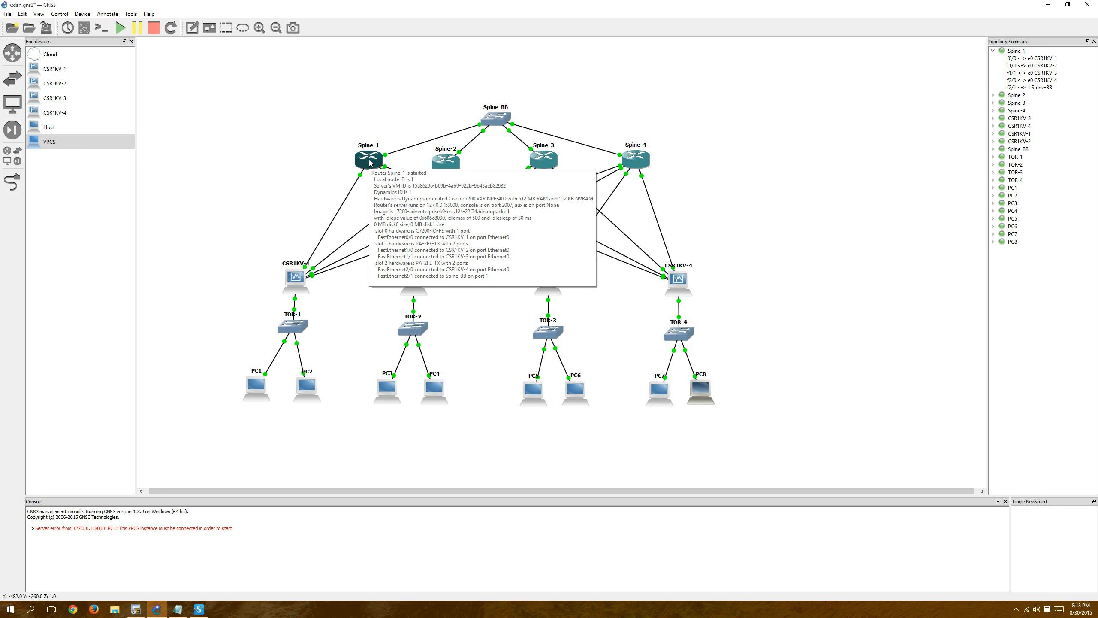
left_click_drag(546, 161, 543, 160)
left_click_drag(640, 162, 634, 159)
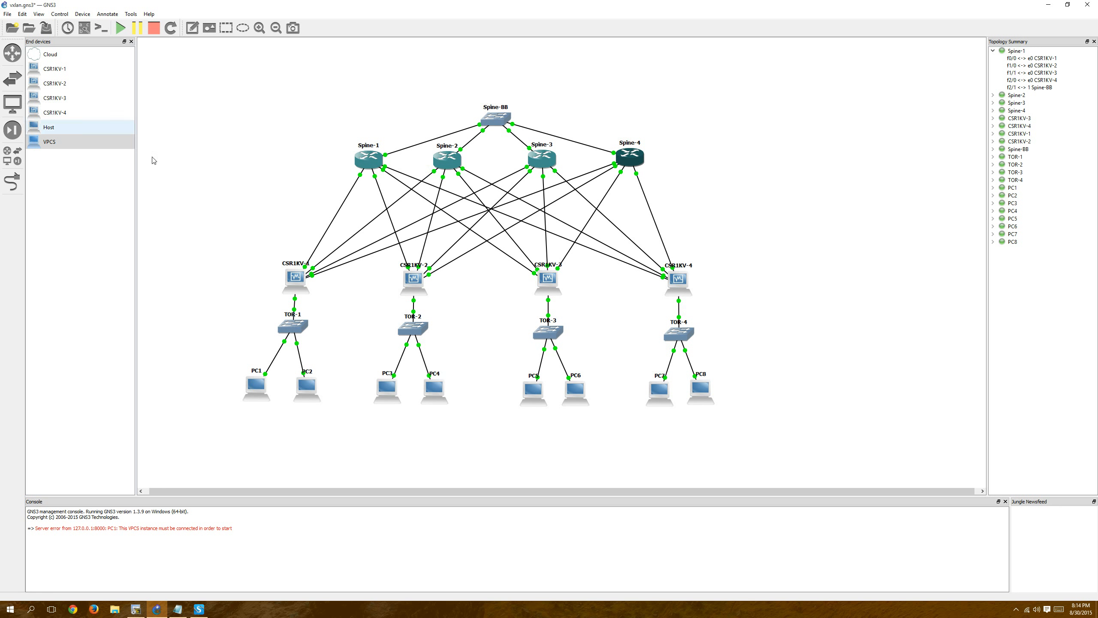
Bring up the terminal window with the Spine-1 session, then enlarge and reposition it over the topology.
mouse_move(296, 284)
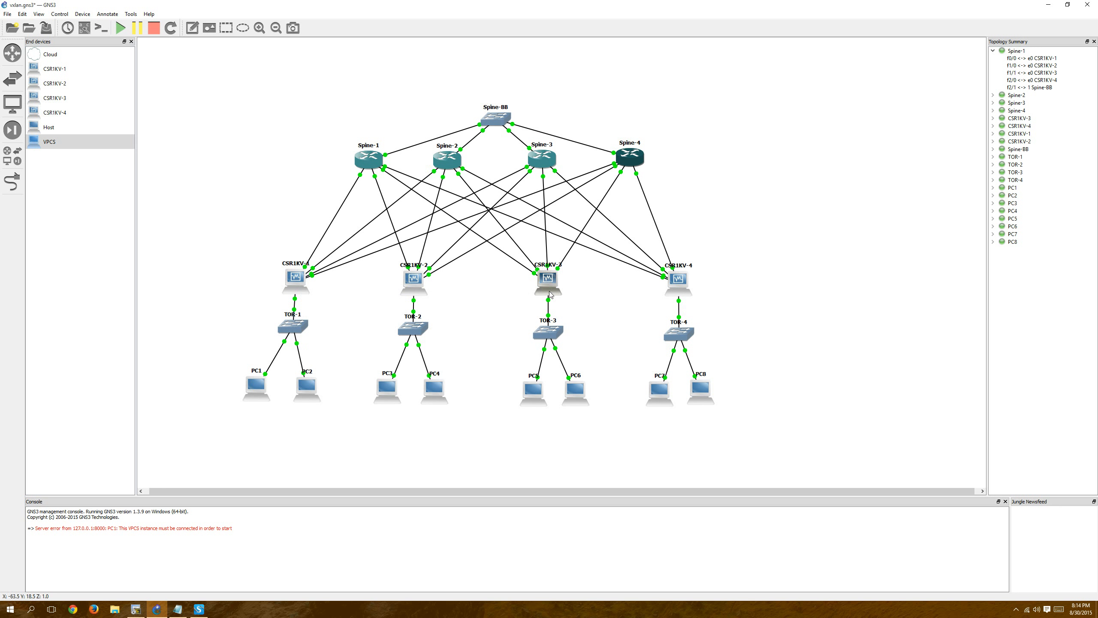
mouse_move(671, 277)
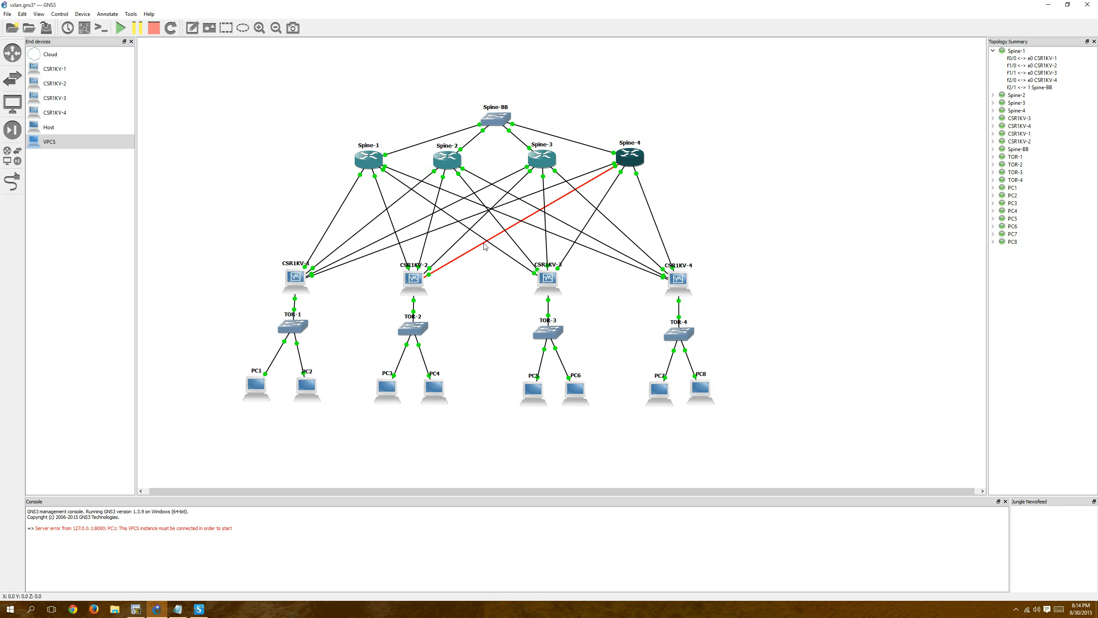
mouse_move(485, 246)
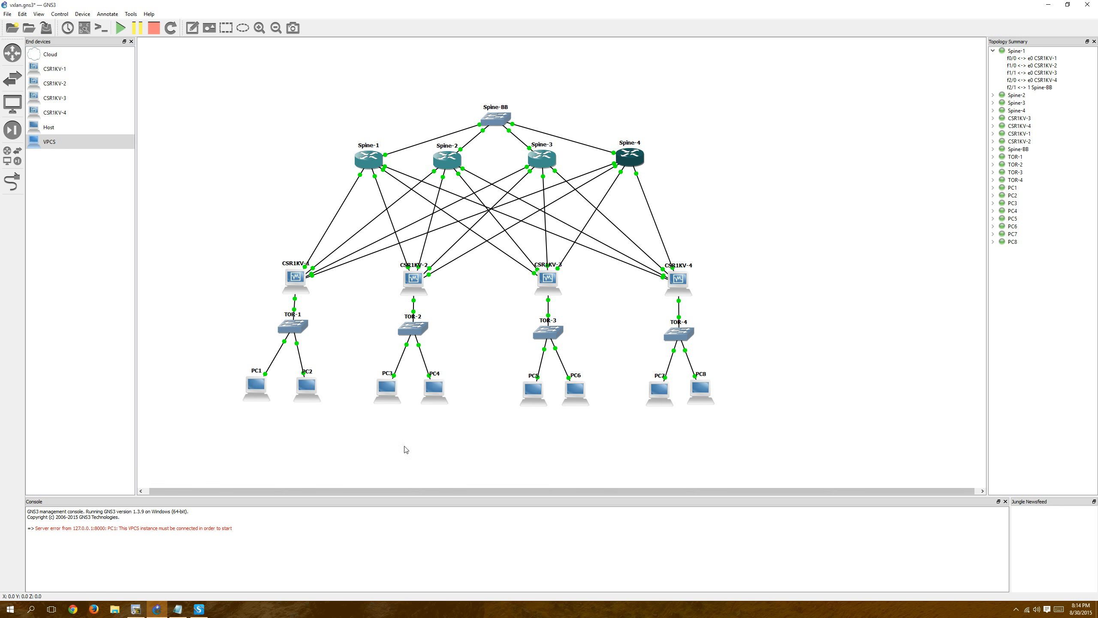
left_click(135, 609)
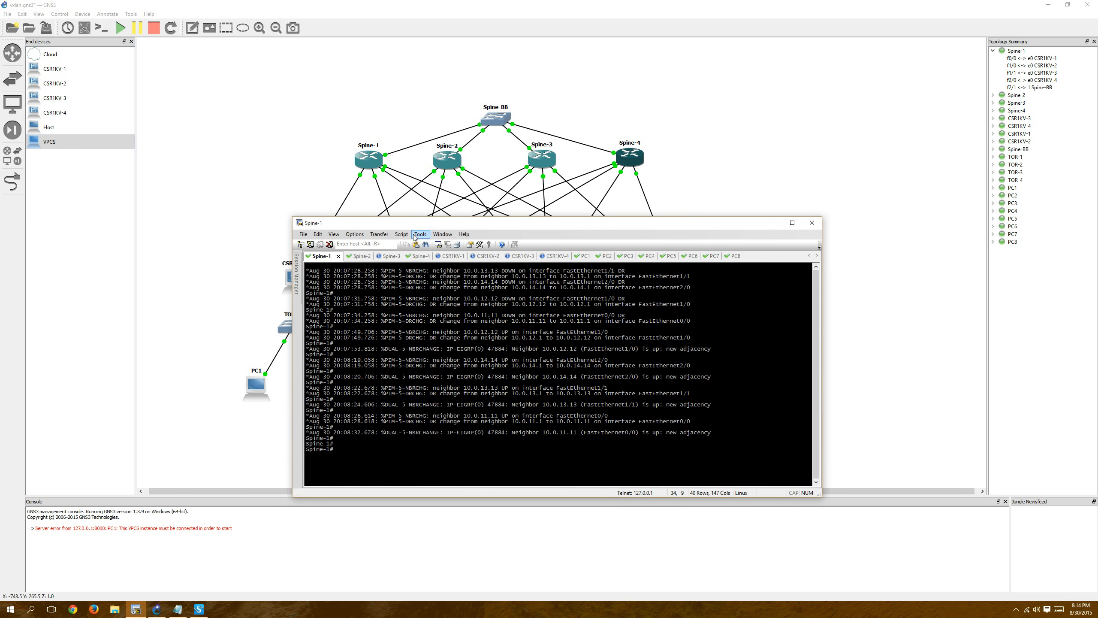
left_click_drag(452, 222, 657, 231)
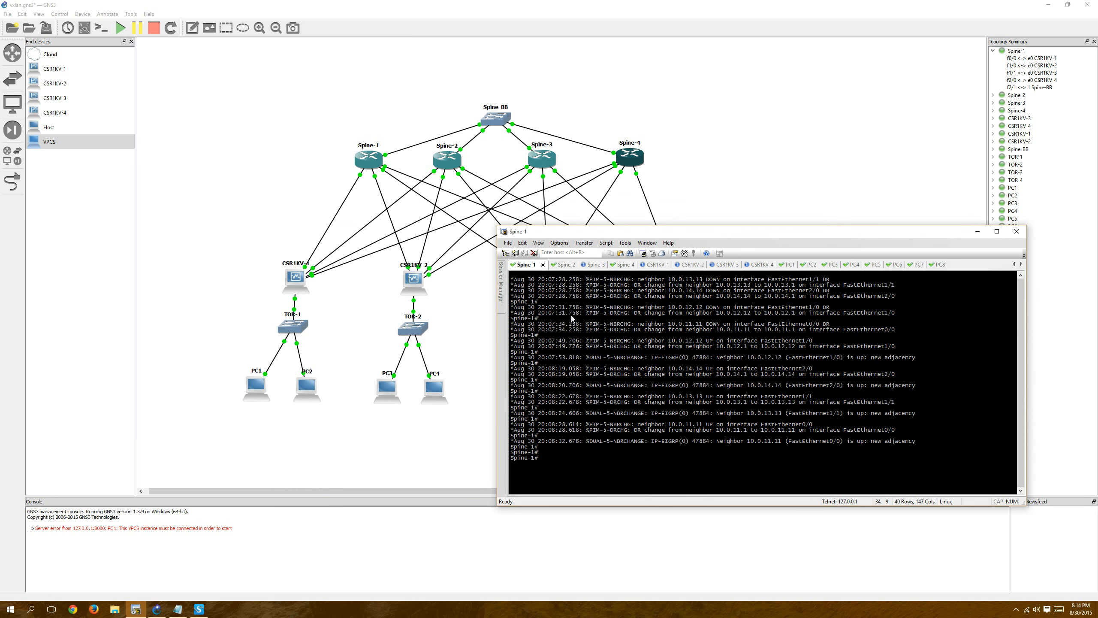
left_click_drag(497, 225, 398, 104)
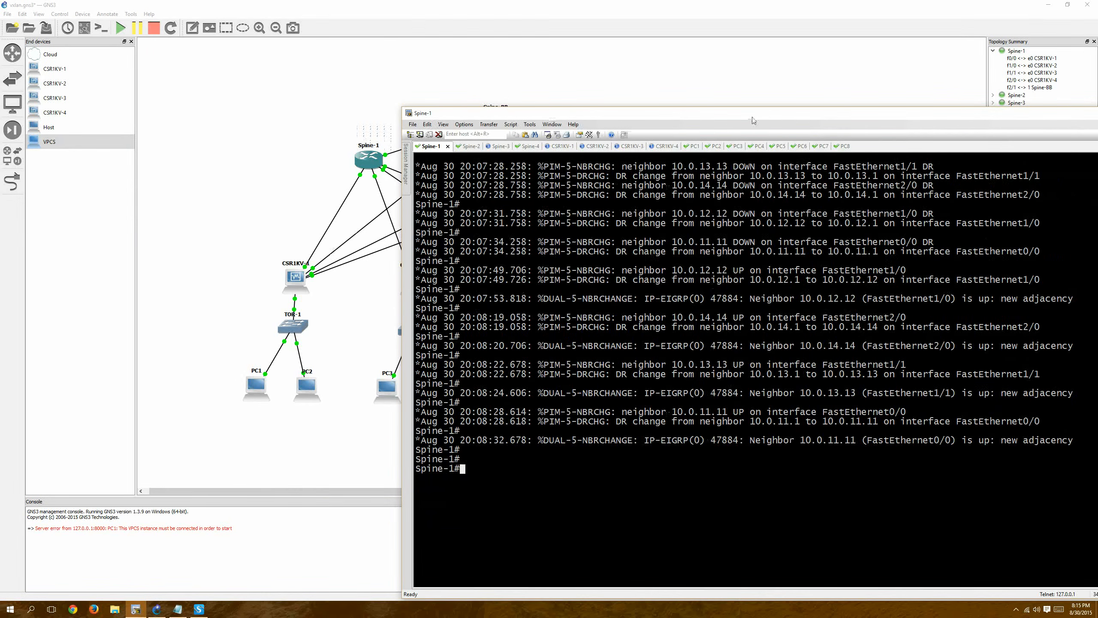
left_click_drag(753, 117, 561, 78)
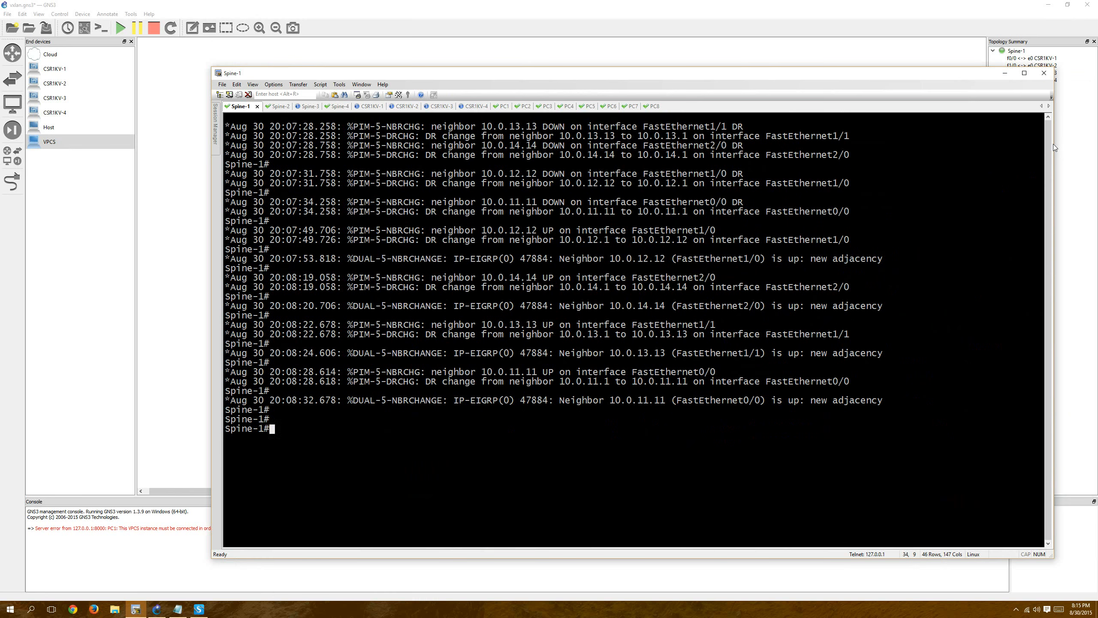
left_click_drag(1054, 144, 951, 145)
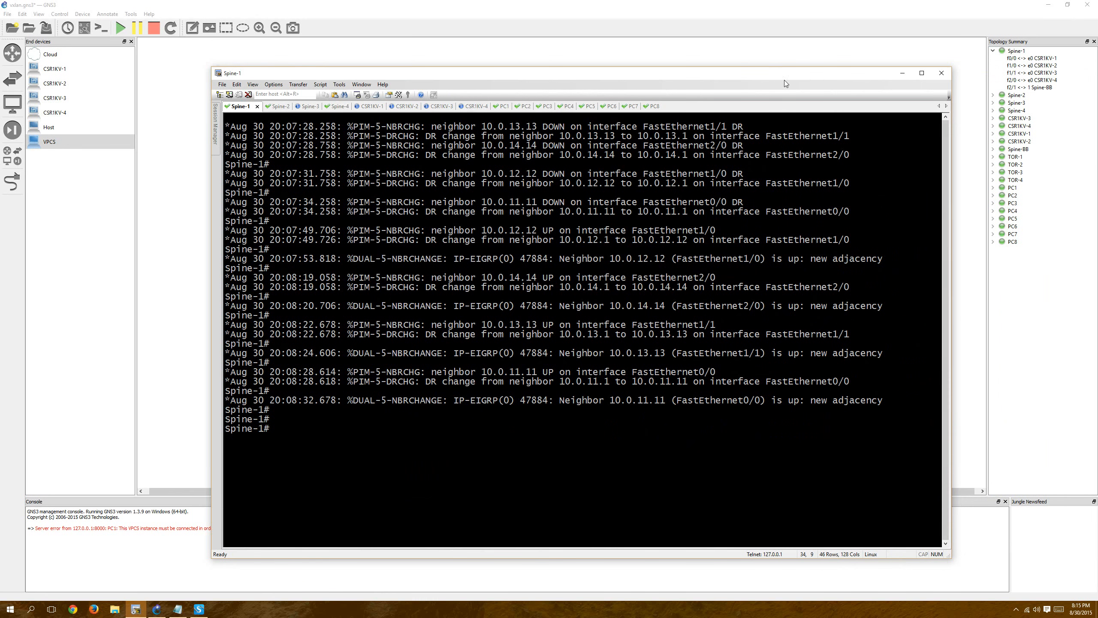
left_click_drag(785, 81, 906, 92)
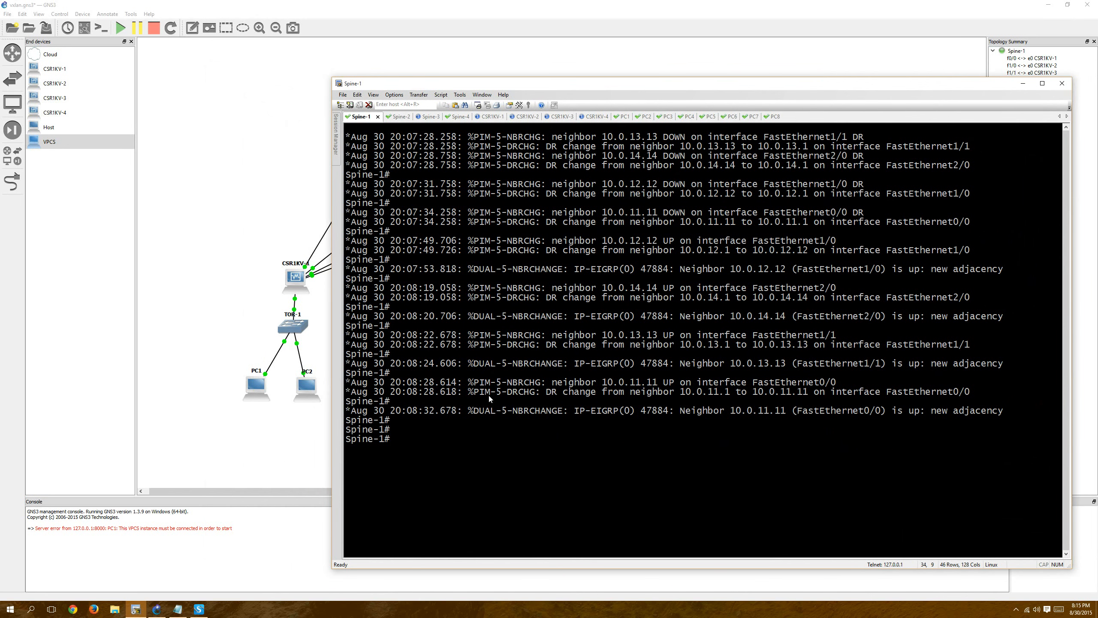
Show the router section of the running configuration on Spine-1 with "sho run | sec router".
key("Return")
key("Return")
key("Return")
key("Return")
type("sho ru")
key("BackSpace")
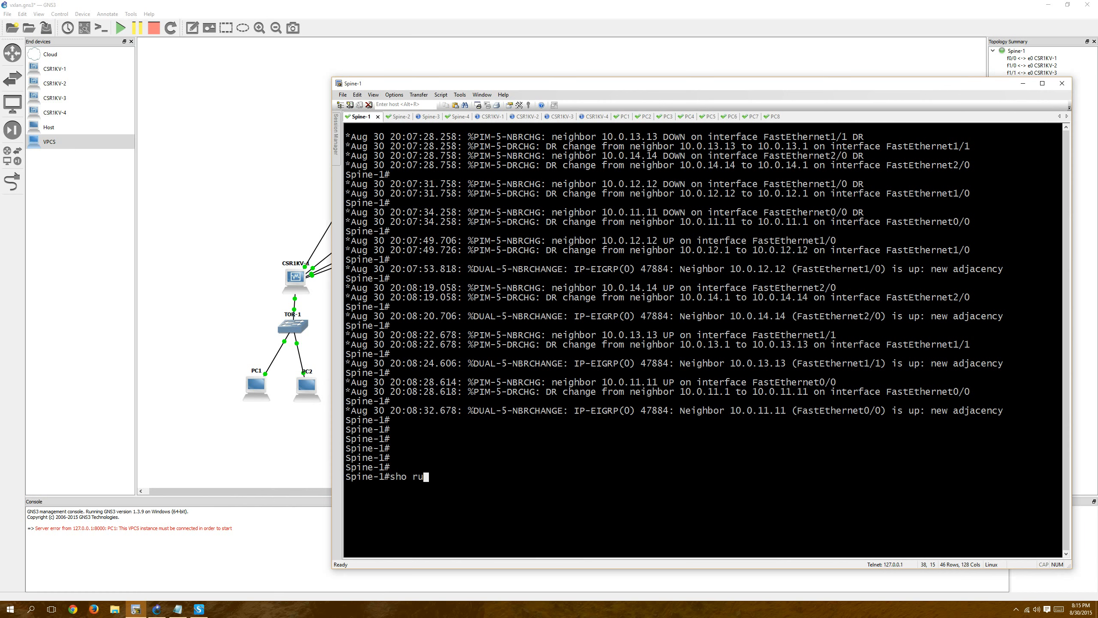
type("n | sec router ei")
key("BackSpace")
key("BackSpace")
key("BackSpace")
key("Return")
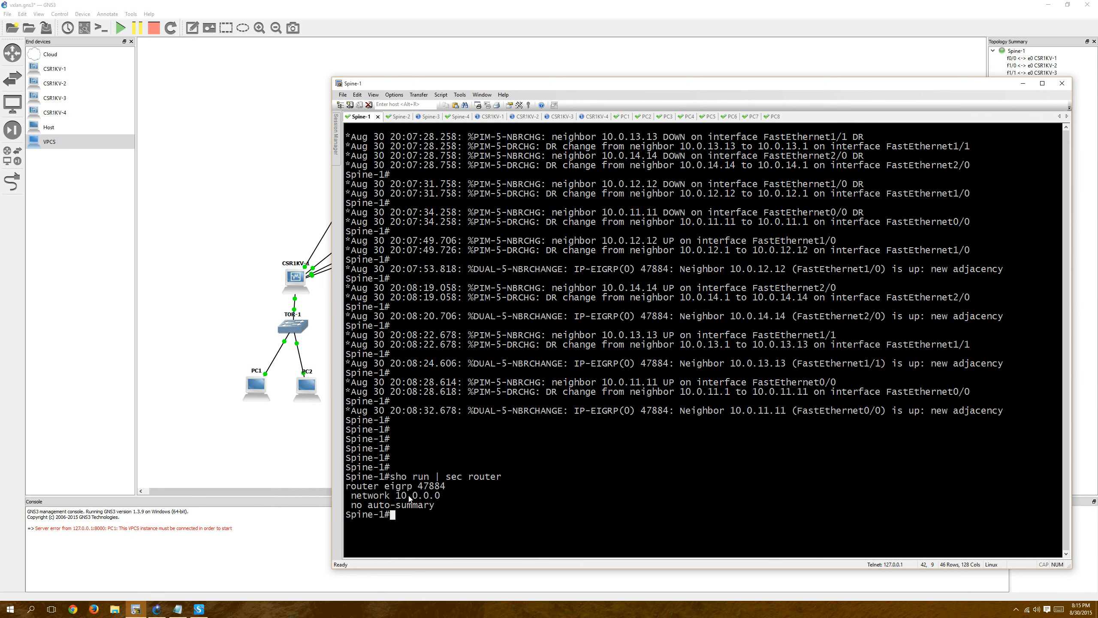
Copy the "sho run | sec router" command from Spine-1, switch to the CSR1KV-1 session and enter privileged mode.
left_click_drag(390, 478, 523, 476)
key("ctrl+c")
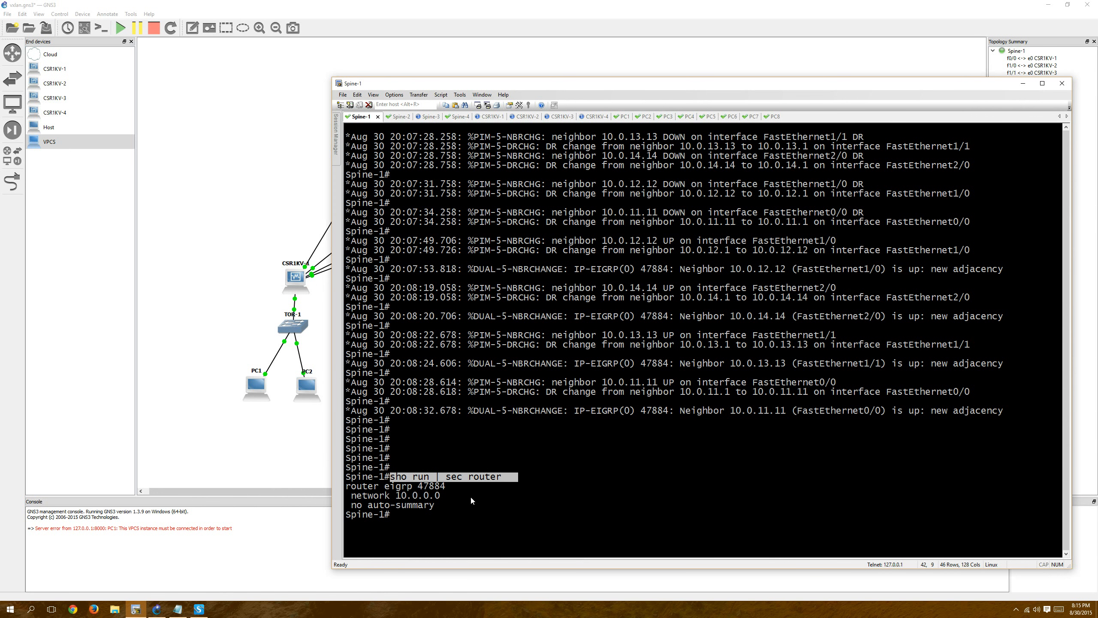
left_click(494, 117)
type("en")
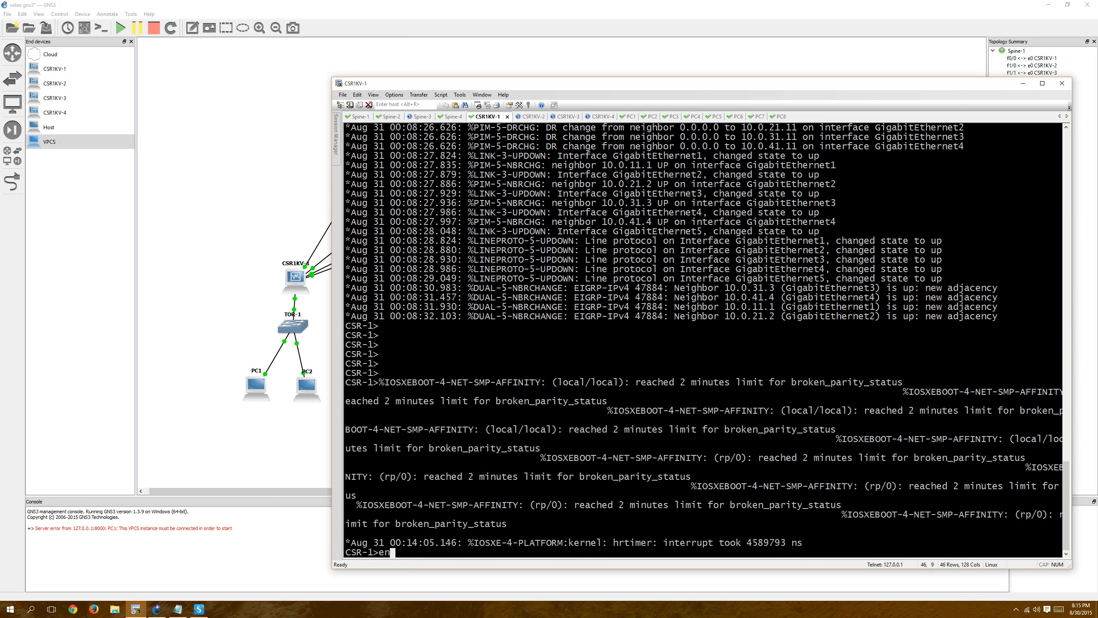
key("Return")
key("Return")
key("Return")
key("Return")
key("Return")
key("Return")
key("Return")
Run the copied "sho run | sec router" command on CSR-1 to show its routing configuration.
right_click(535, 415)
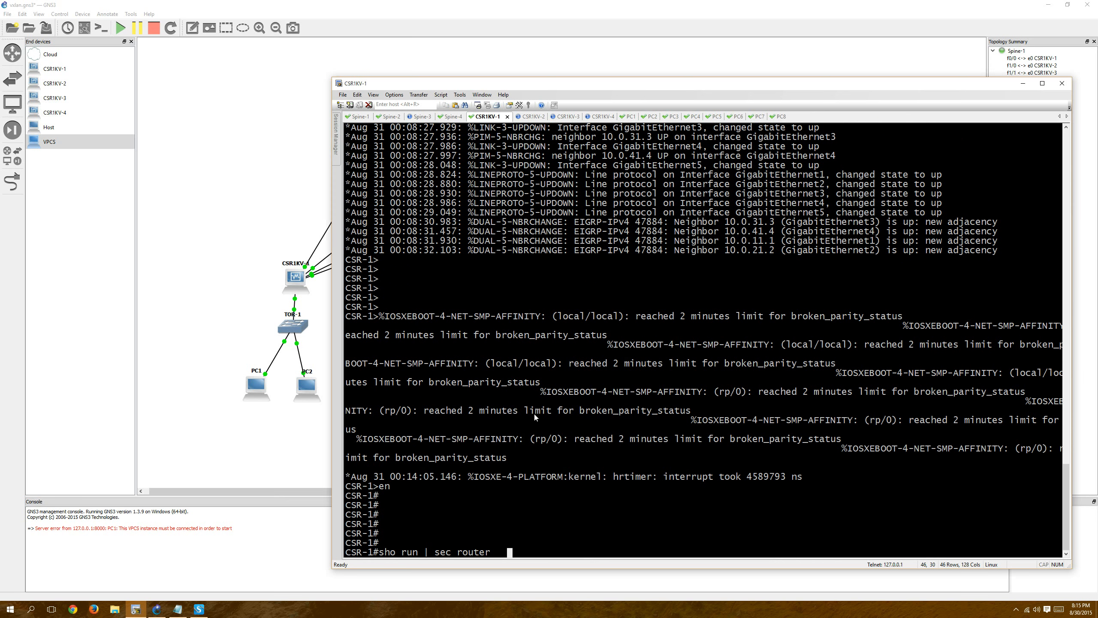
key("Return")
key("Up")
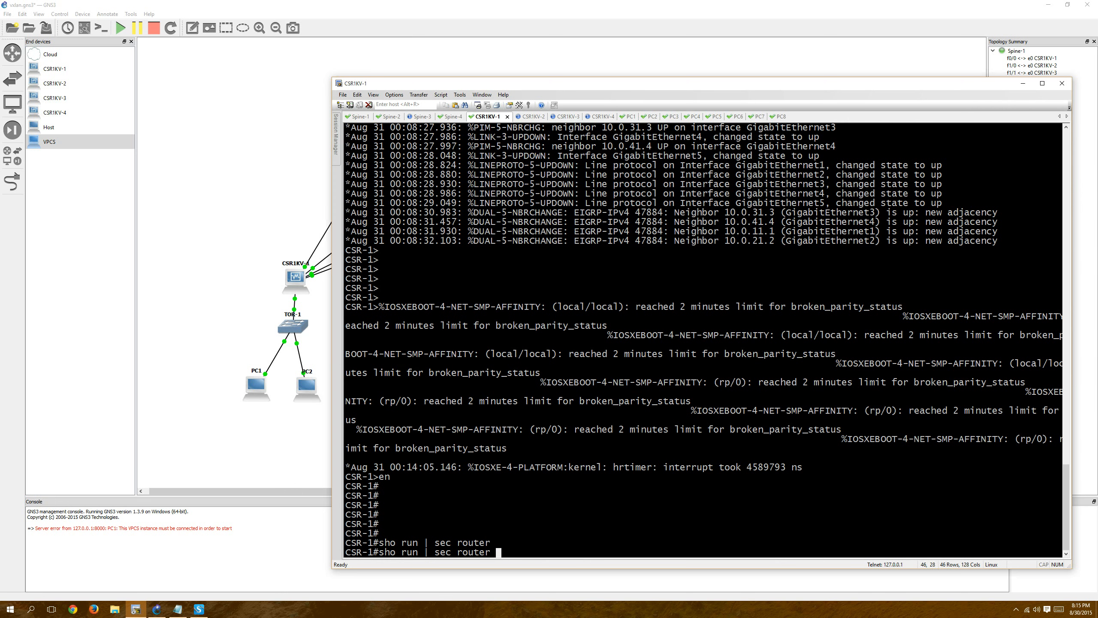
key("Return")
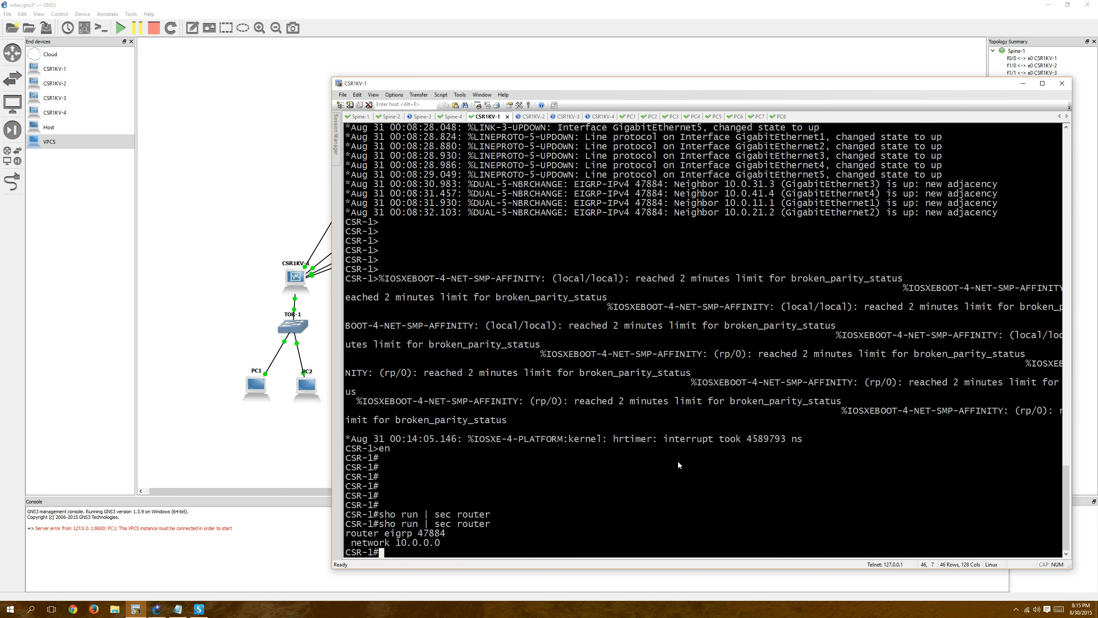
key("Return")
key("Return")
key("Return")
key("Return")
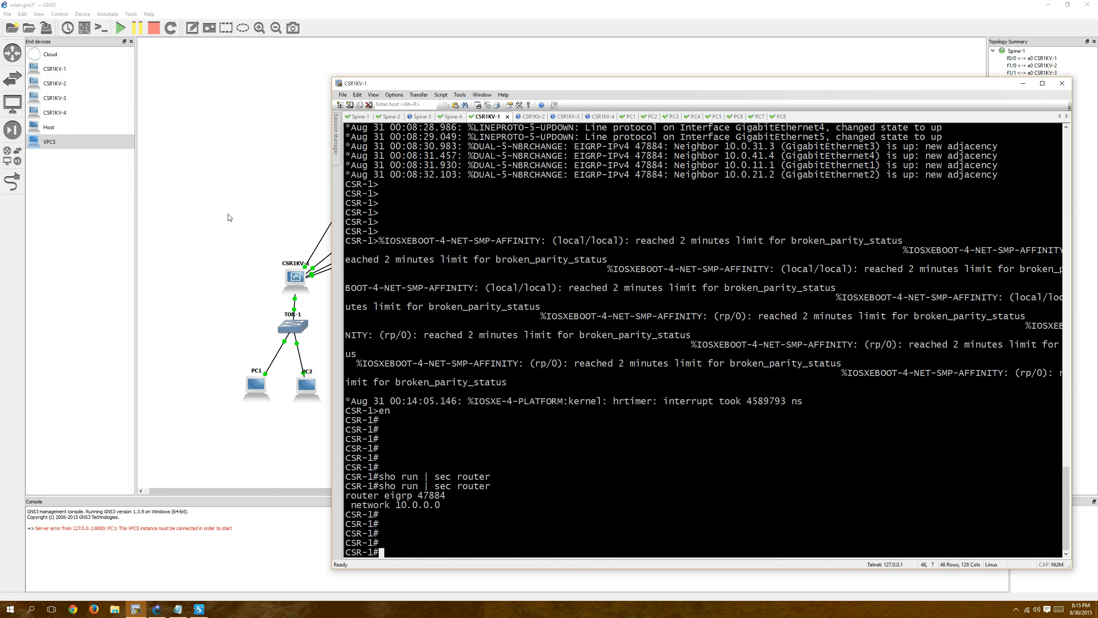
Return to the GNS3 topology and inspect the spine routers and the CSR1KV-1 leaf.
left_click(229, 218)
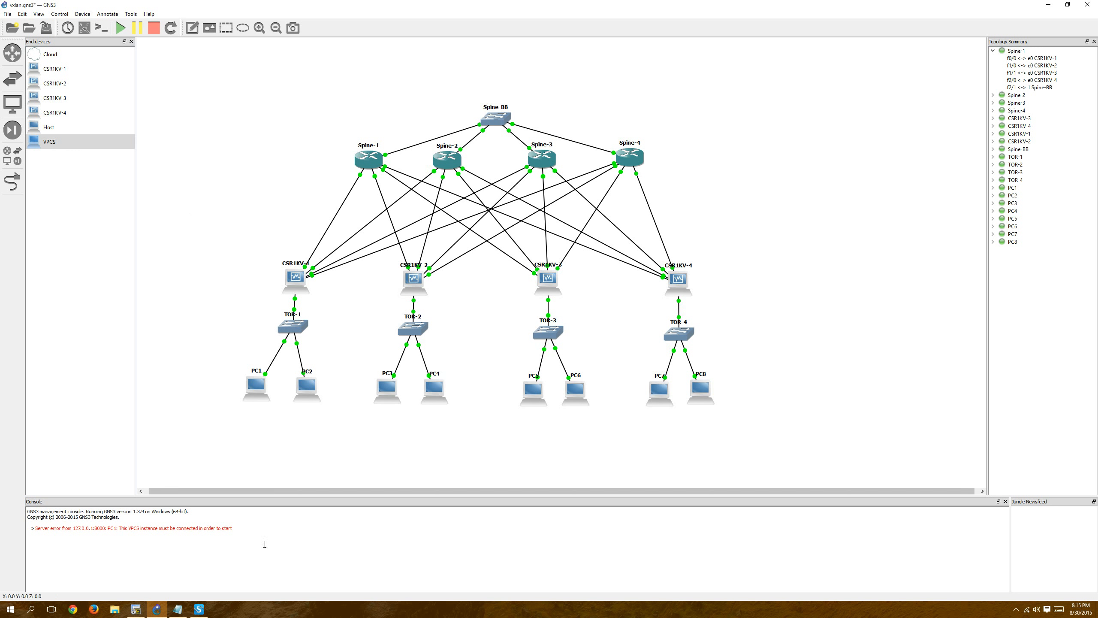
left_click(364, 156)
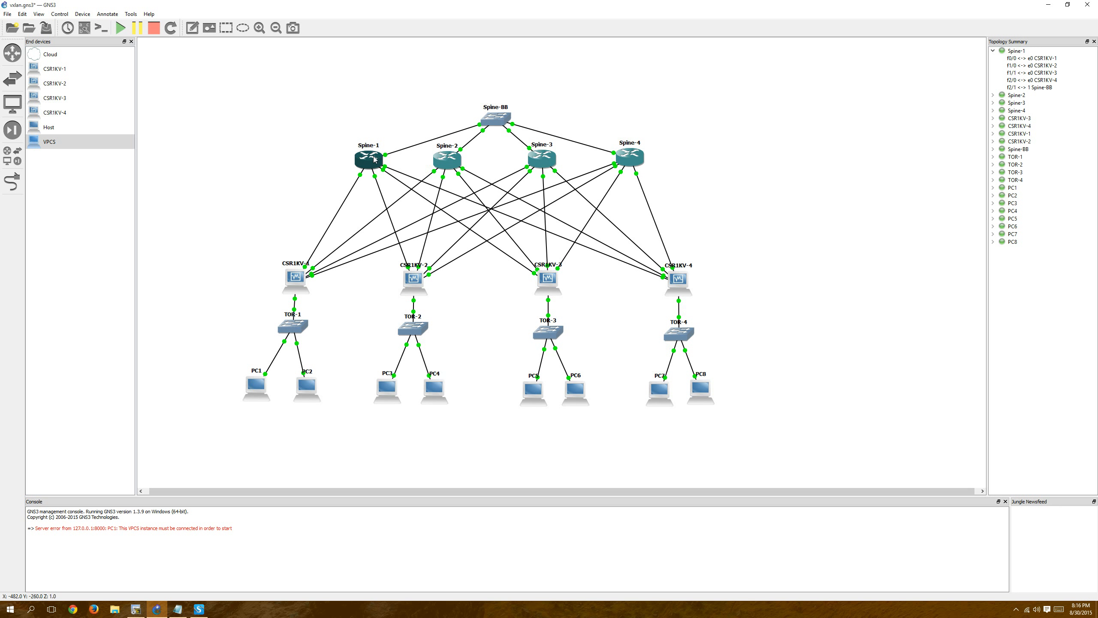
mouse_move(454, 158)
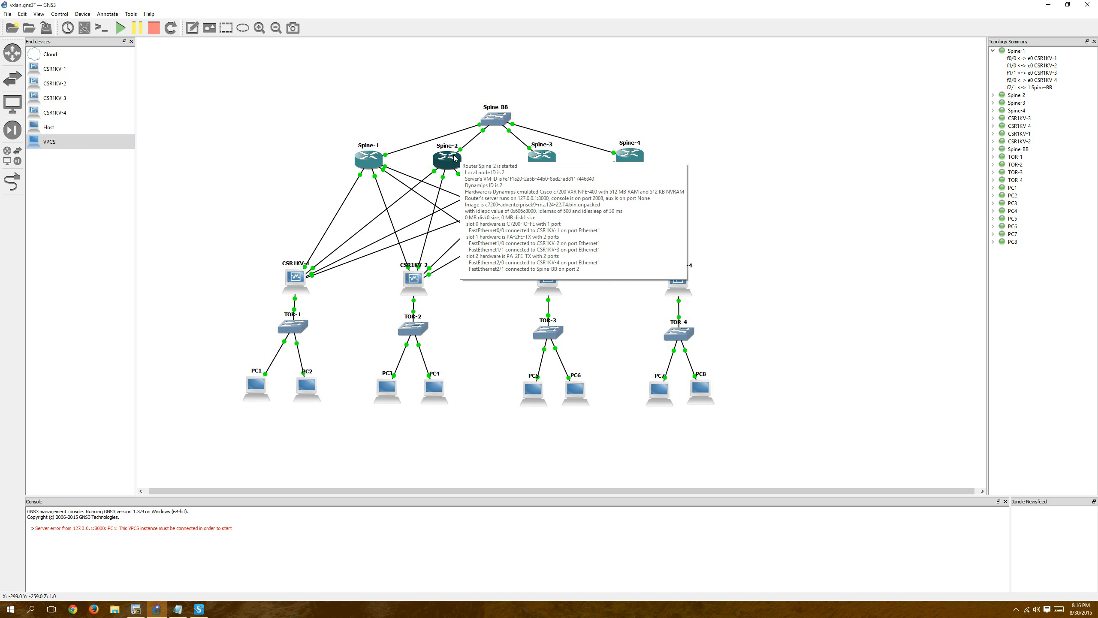
mouse_move(627, 158)
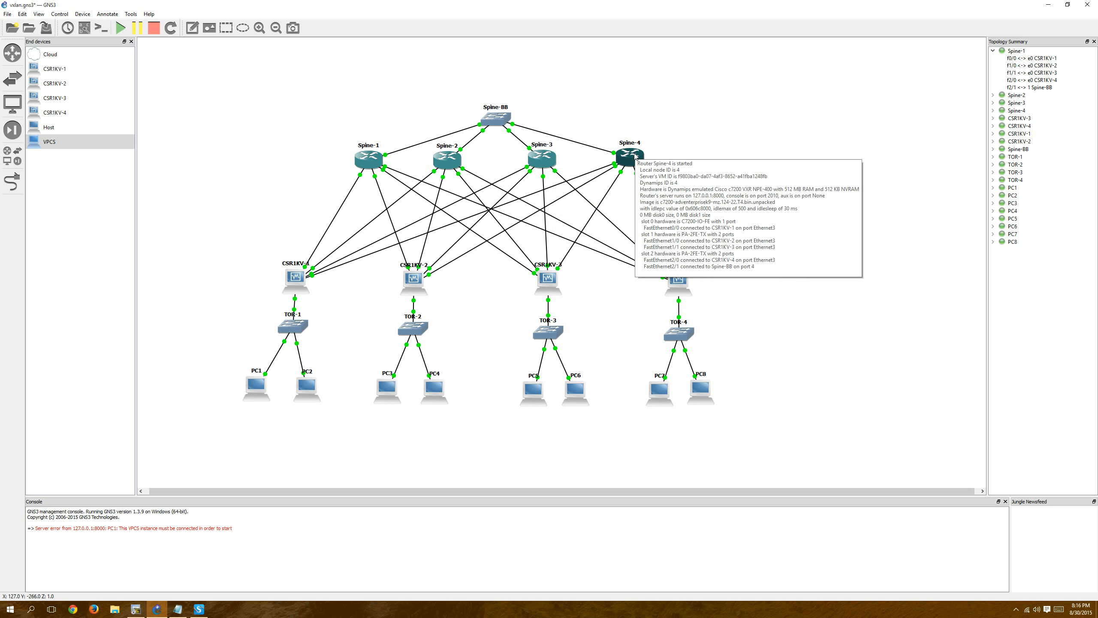
mouse_move(293, 275)
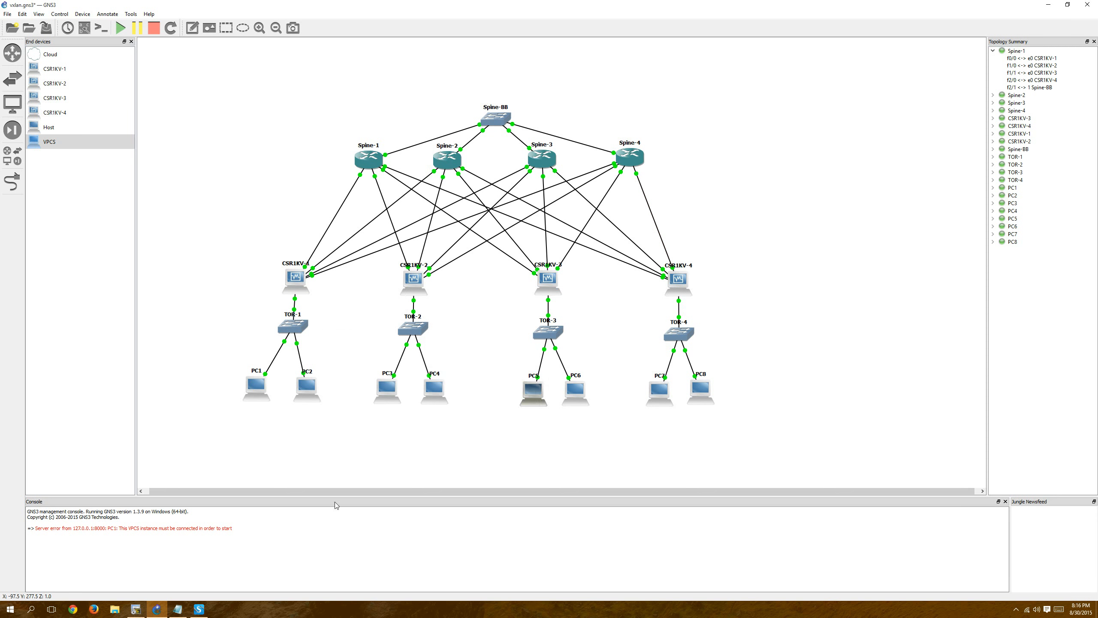
Go back to the CSR1KV-1 terminal session and display the EIGRP routes with "show ip route eigrp".
left_click(137, 609)
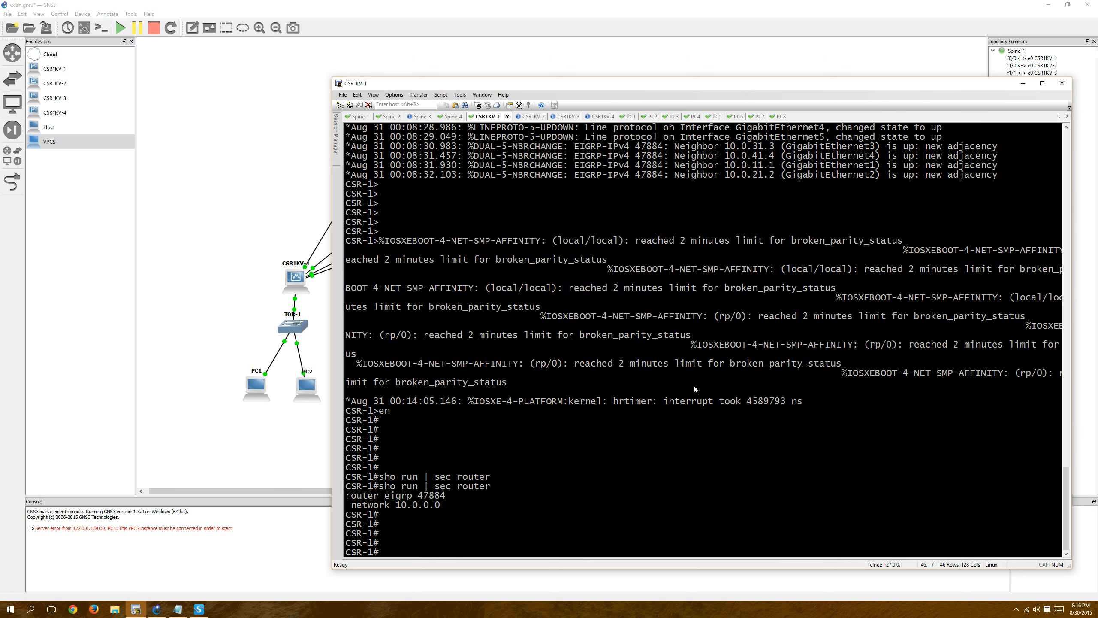
key("Return")
key("Return")
key("Return")
key("Return")
type("show ")
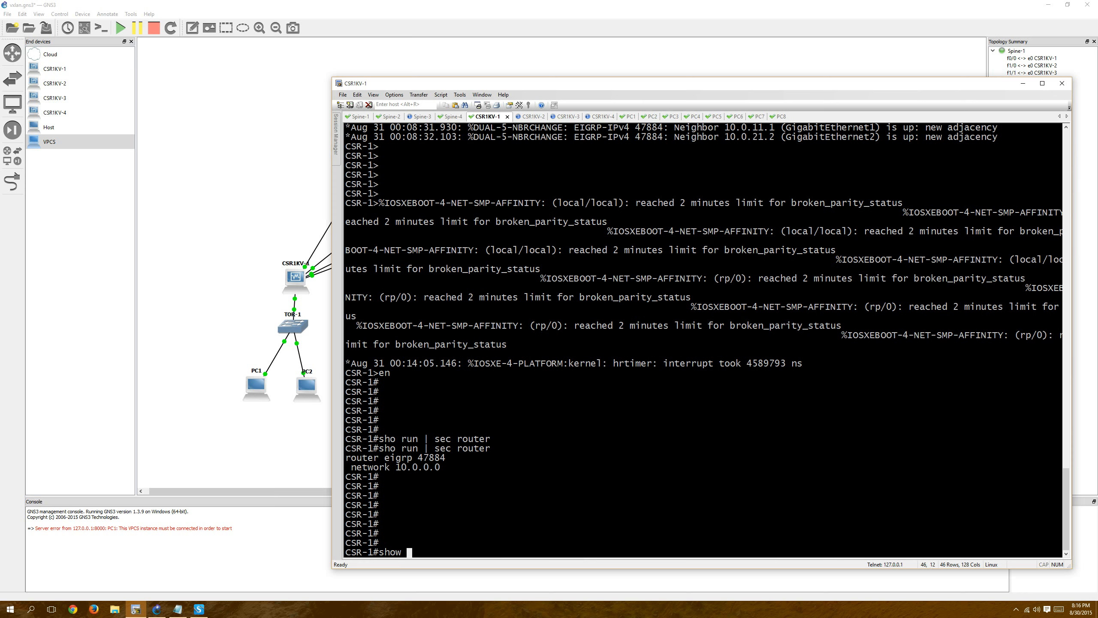
type("ip route eigrp")
key("Return")
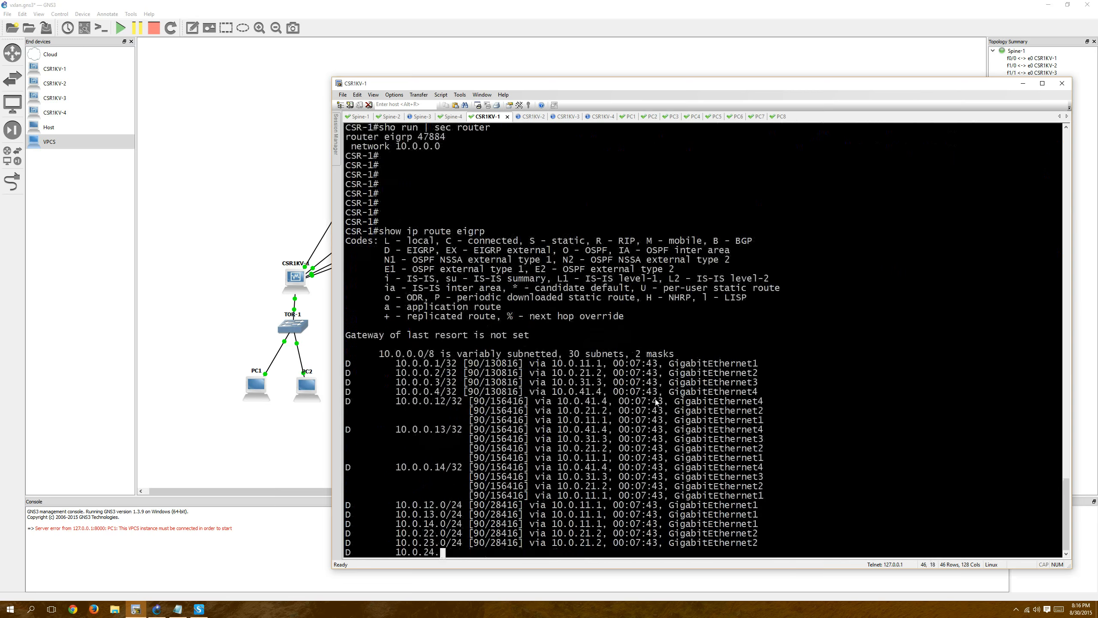
Highlight the 10.0.0.12 route and the path entries for 10.0.0.13/32 in CSR-1's routing table.
left_click_drag(396, 289, 445, 287)
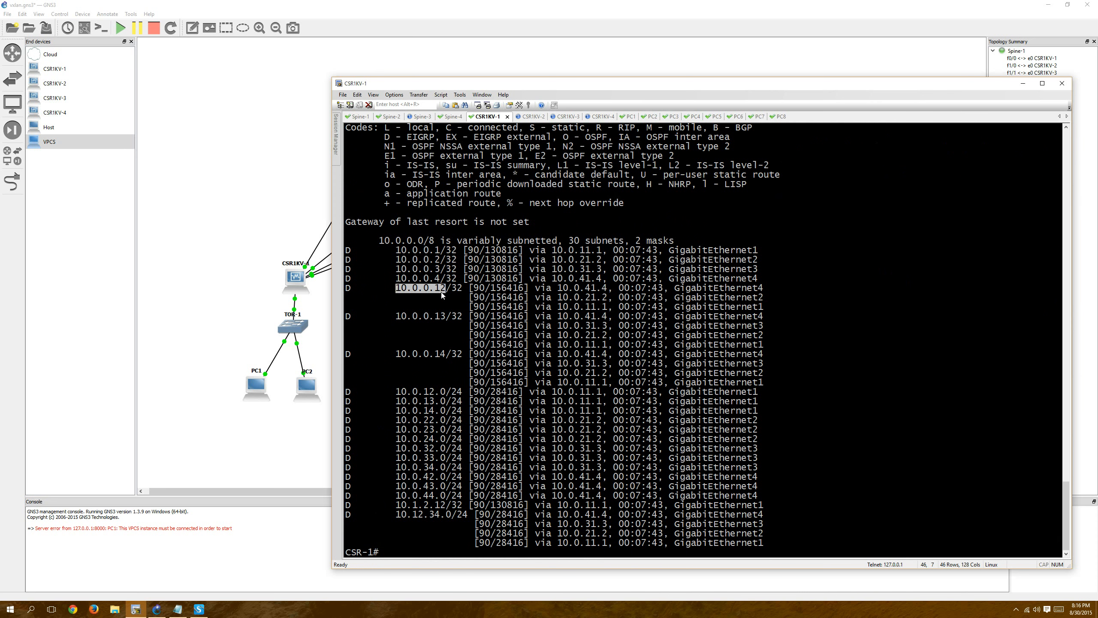
left_click(487, 313)
triple_click(487, 289)
left_click(487, 289)
left_click_drag(475, 316, 485, 344)
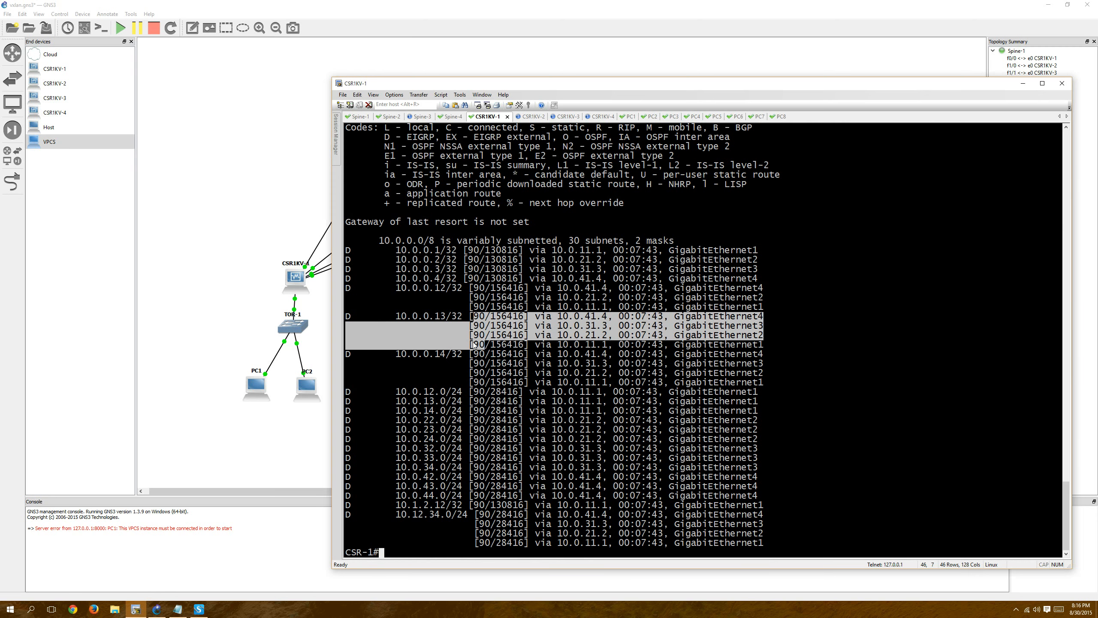
Switch to the CSR1KV-2 session and enter privileged mode with "en".
left_click(540, 117)
key("Return")
key("Return")
key("Return")
key("Return")
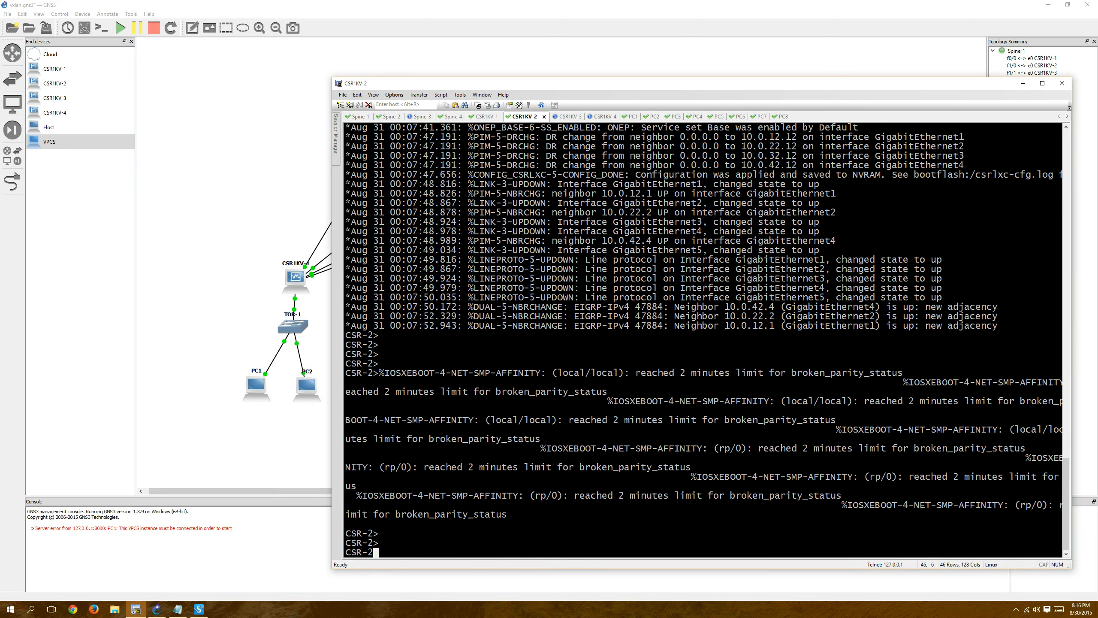
type("en")
key("Return")
key("Return")
key("Return")
List the EIGRP neighbors of CSR-2 with "show ip eigrp neighbors".
type("show ip ")
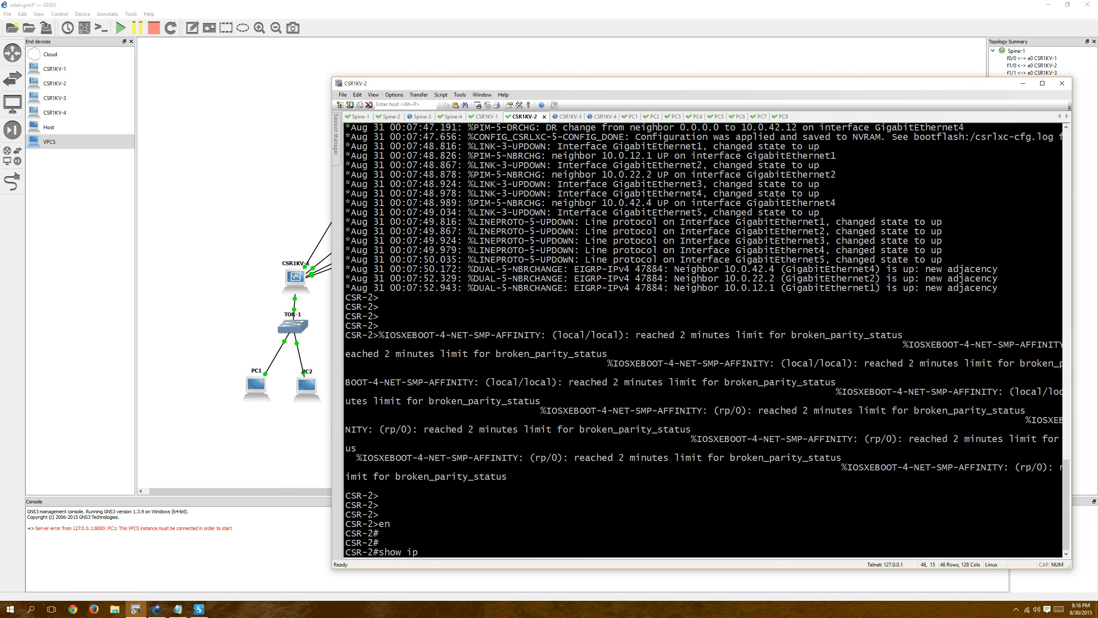
type("eig")
key("Tab")
type("n")
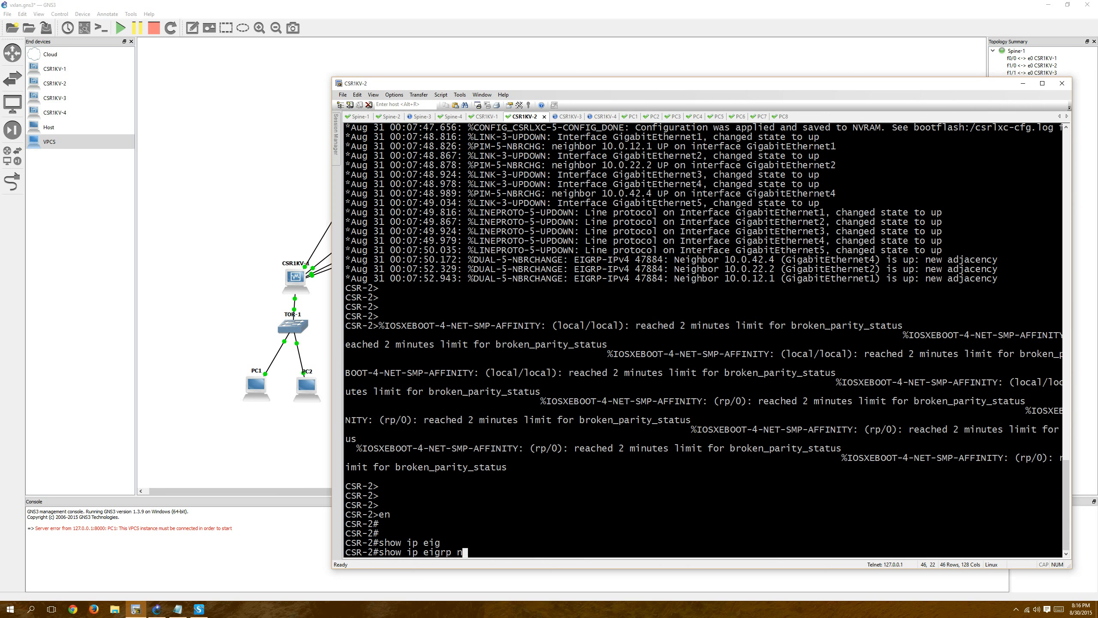
key("Tab")
key("Return")
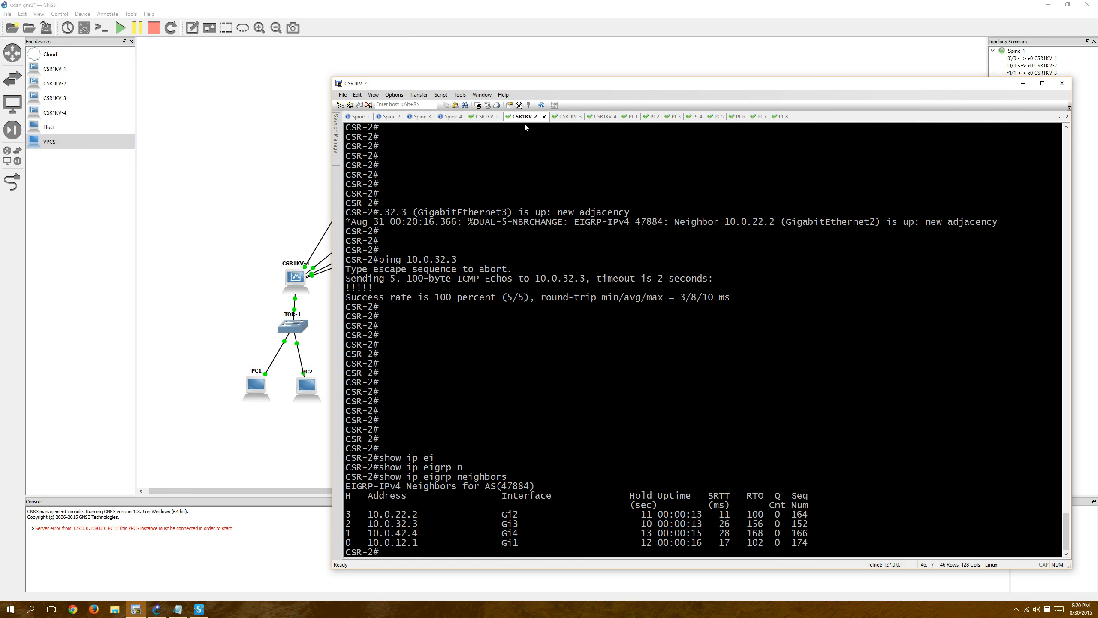
Switch to the CSR1KV-1 session and redisplay its EIGRP routes with "show ip route eigrp", paging through the output.
left_click(482, 119)
key("Return")
key("Return")
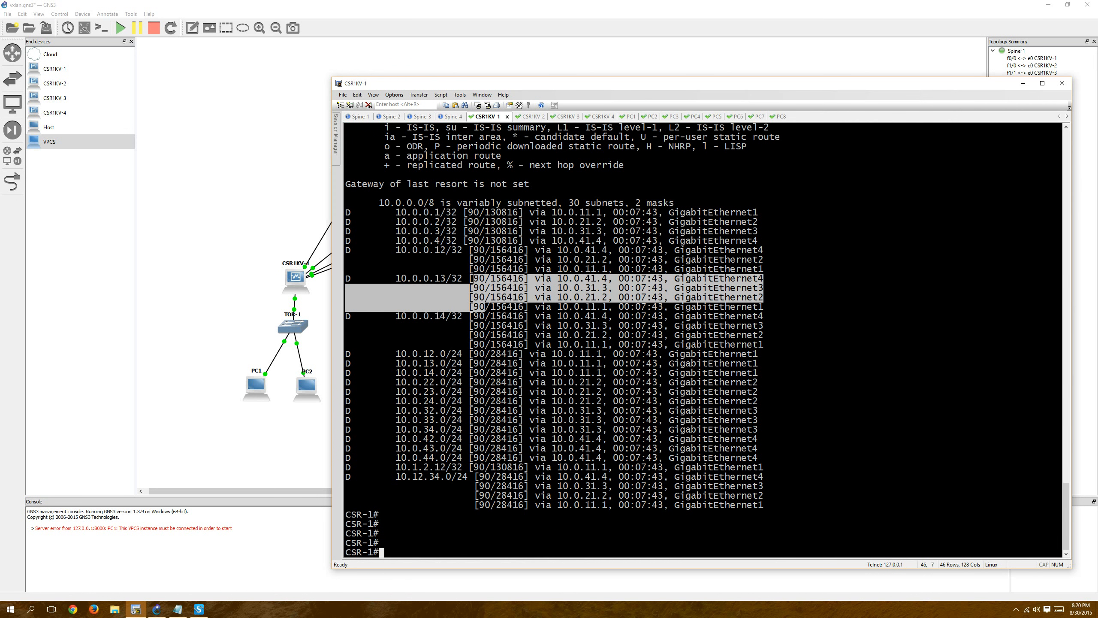
key("Up")
key("Return")
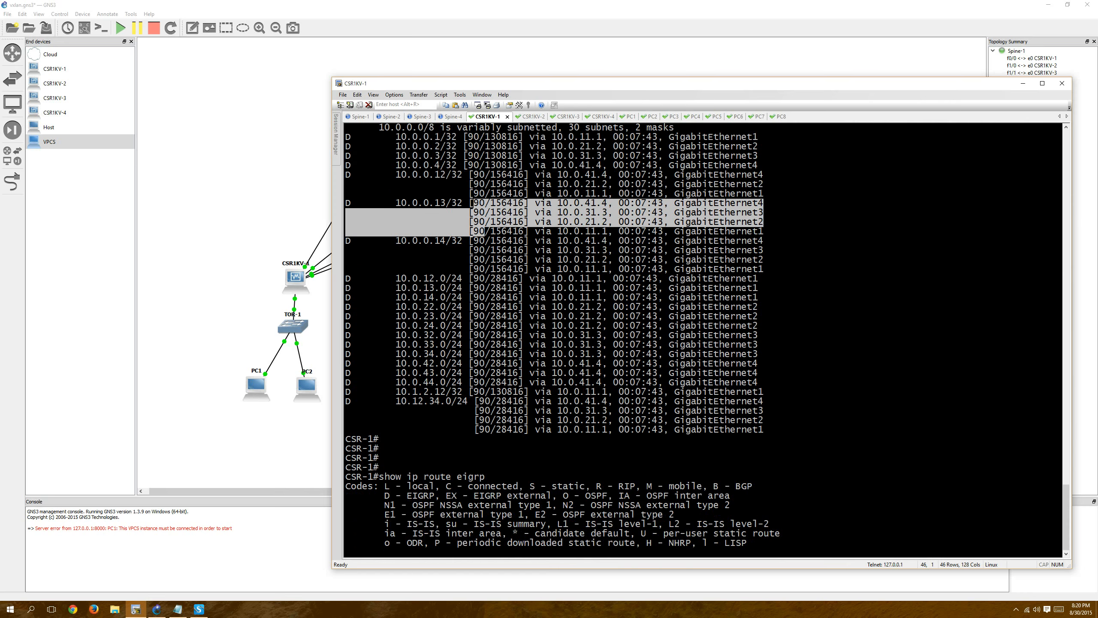
key("space")
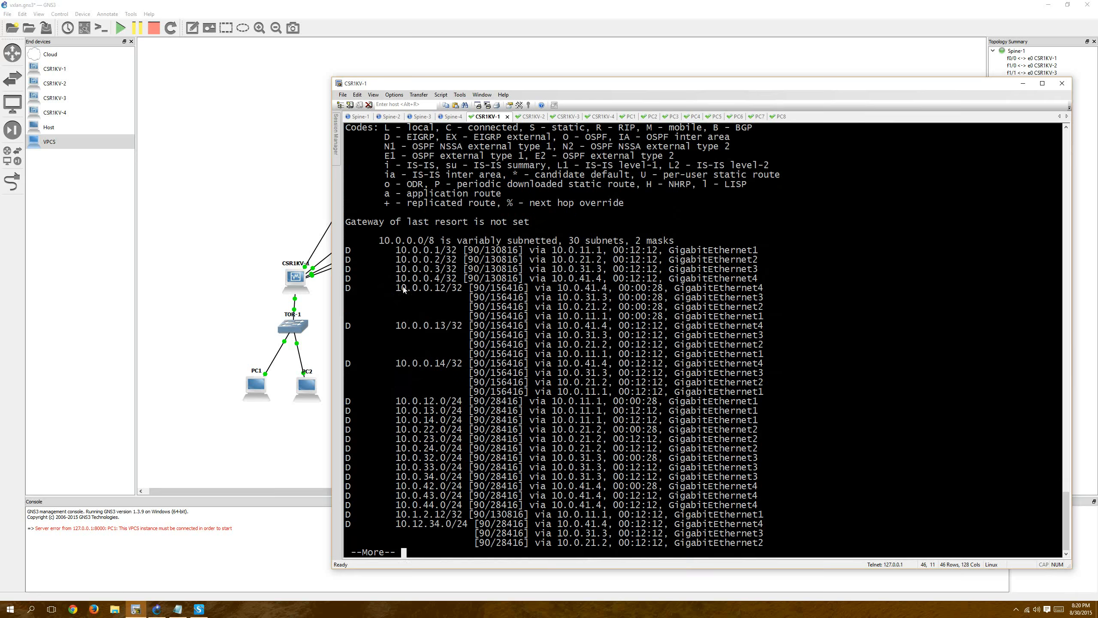
Highlight the 10.0.0.12, 10.0.0.13 and 10.0.0.14 routes in CSR-1's table, and page on to the prompt.
left_click_drag(400, 288, 445, 292)
left_click_drag(395, 325, 440, 326)
left_click_drag(400, 366, 444, 366)
key("space")
key("Return")
key("Return")
key("Return")
key("Return")
key("Return")
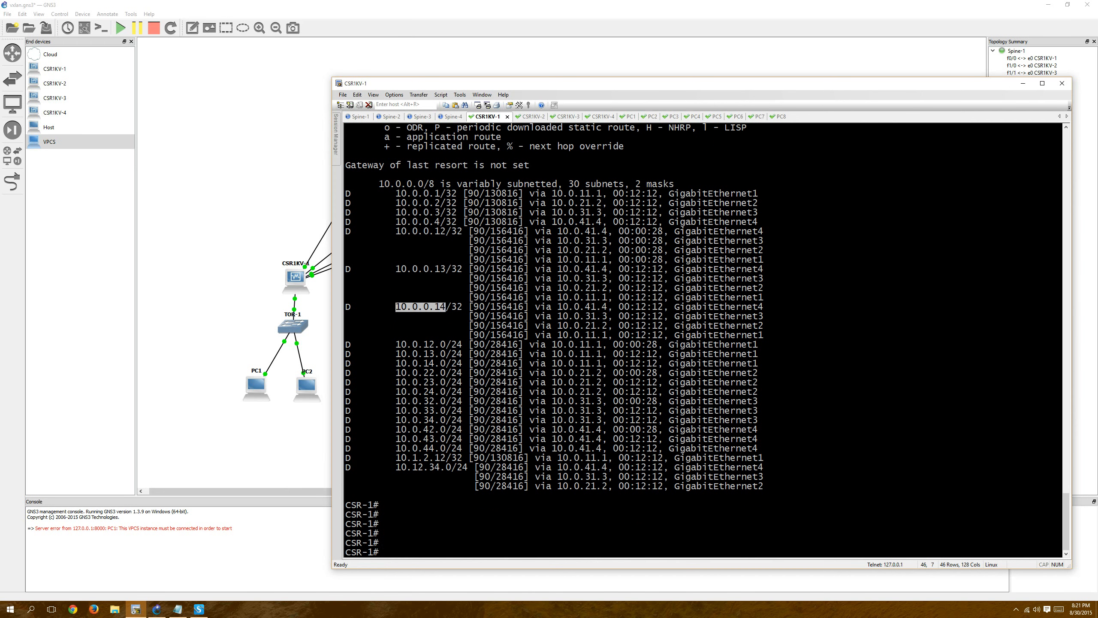
Return to the Spine-1 session and look through the Spine-2, Spine-3 and Spine-4 sessions.
left_click(357, 118)
key("Return")
key("Return")
key("Return")
key("Return")
key("Return")
key("Return")
key("Return")
key("Return")
key("Return")
key("Return")
key("Return")
key("Return")
key("Return")
key("Return")
key("Return")
key("Return")
key("Return")
key("Return")
key("Return")
key("Return")
key("Return")
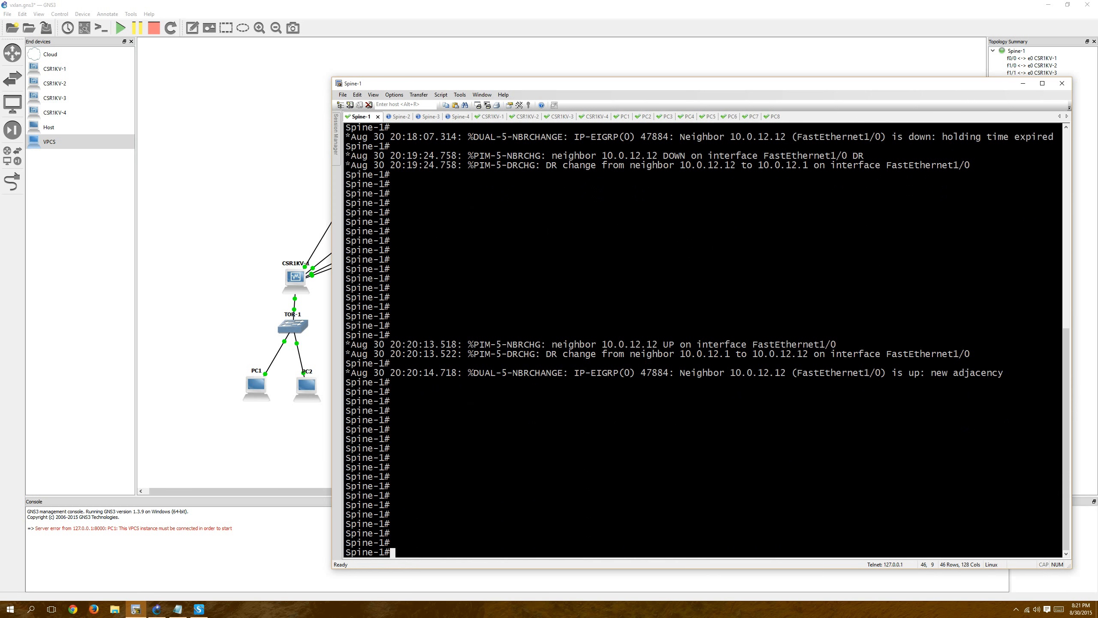
key("Return")
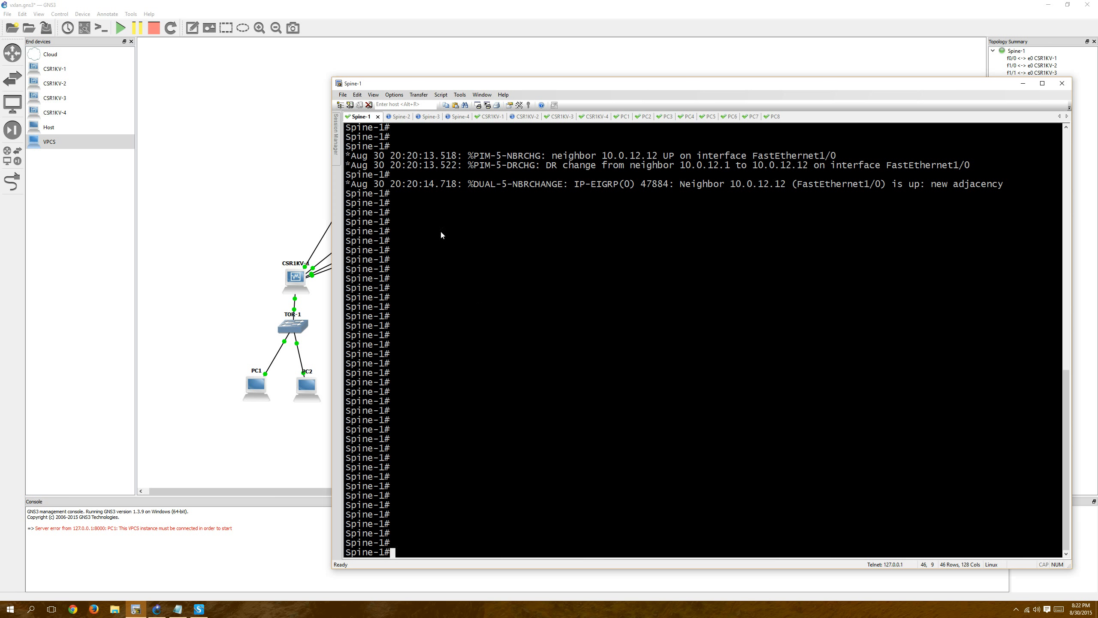
left_click(397, 116)
left_click(426, 116)
left_click(455, 117)
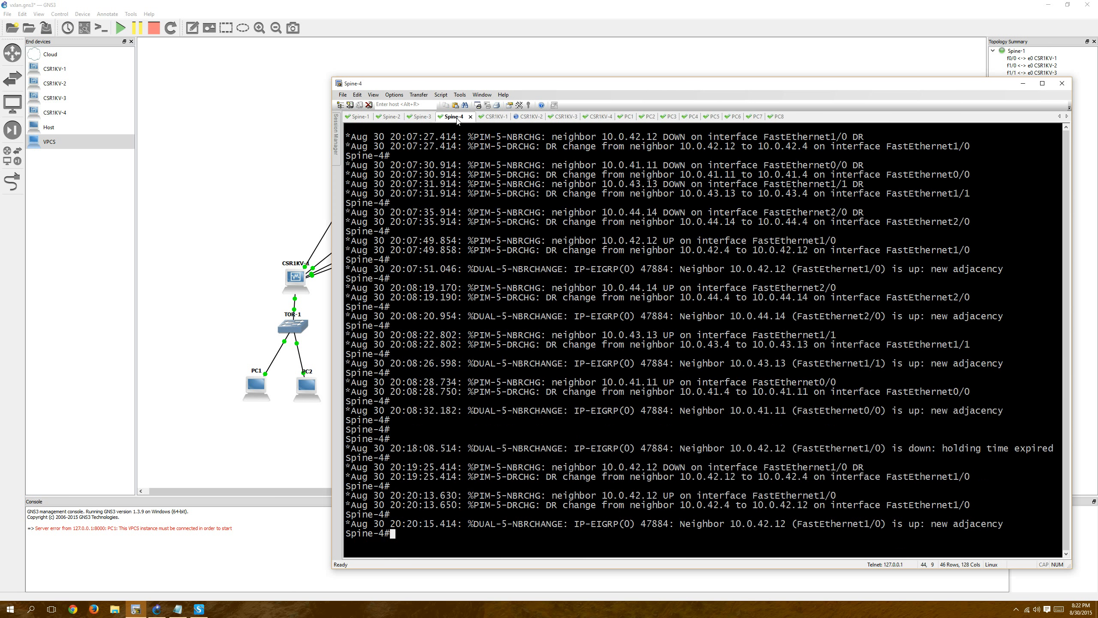
List the PIM neighbors of Spine-1 with "show ip pim neighbor".
left_click(351, 118)
type("show ip pim nei")
key("Tab")
key("Return")
Display Spine-1's FastEthernet0/0 configuration with "show run int fa0/0".
type("show run int fa0/0")
key("Return")
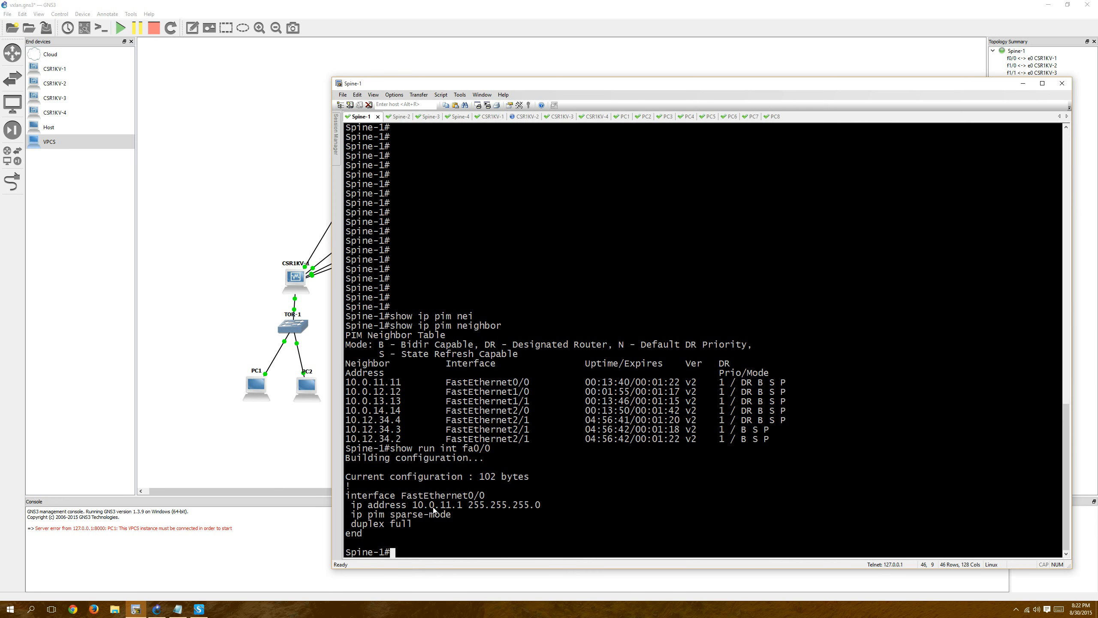
Switch to the CSR1KV-1 session and list its PIM neighbors with "show ip pim neighbor".
left_click(490, 116)
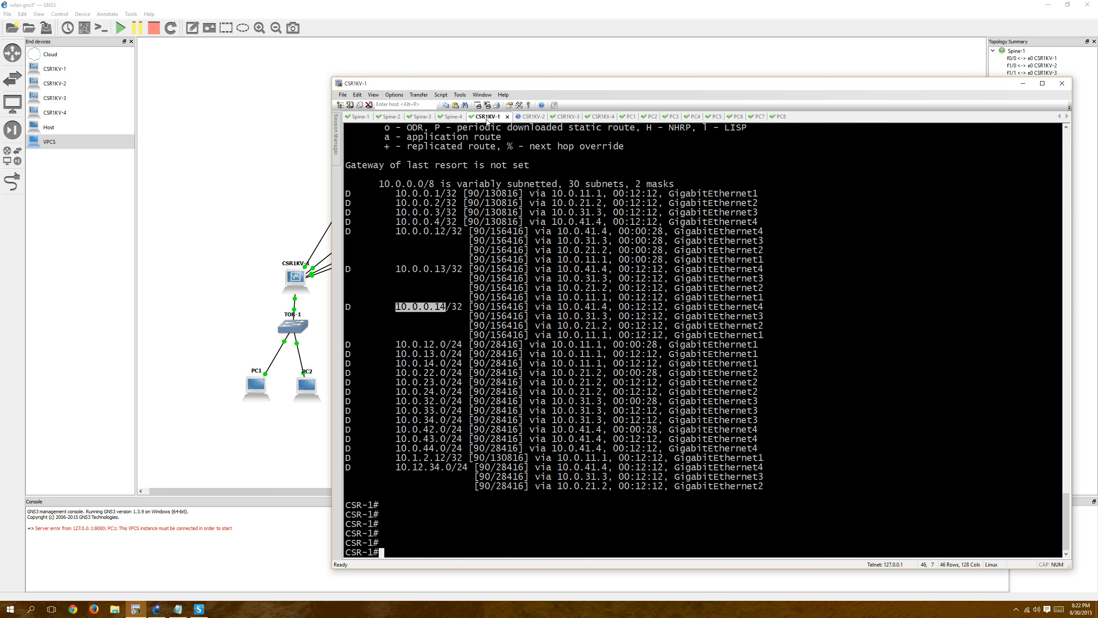
key("Return")
key("Return")
key("Return")
type("show ip pim nei")
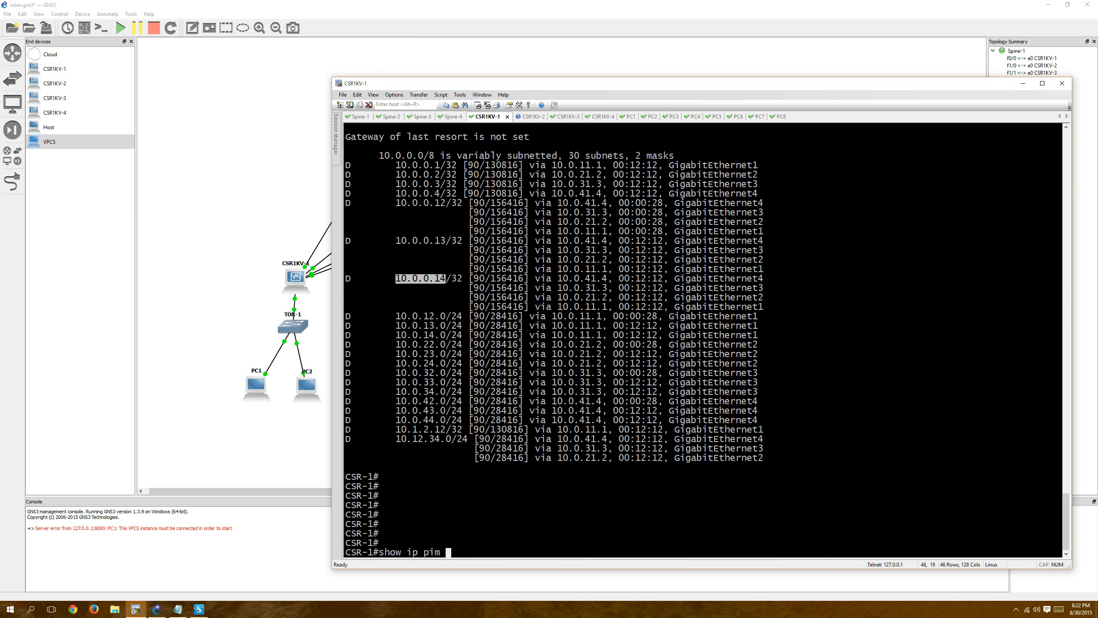
key("Tab")
key("Return")
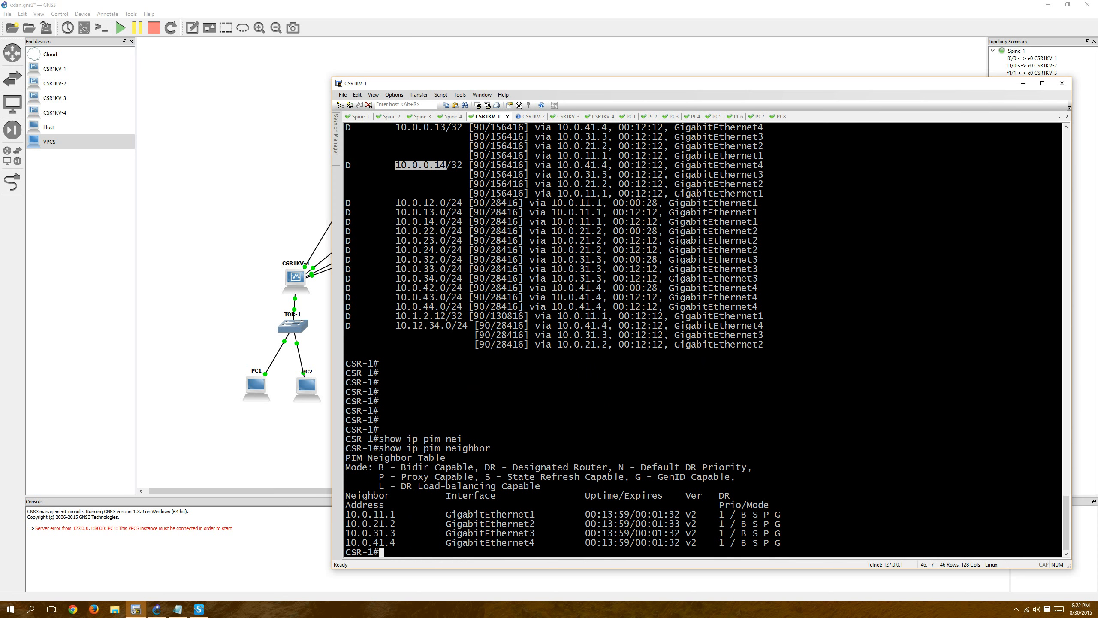
Display CSR-1's group-to-RP mappings with "show ip pim rp map" and highlight the 239.0.0.0 group.
key("Return")
key("Return")
key("Return")
key("Return")
key("Return")
key("Return")
key("Return")
key("Return")
key("Return")
key("Return")
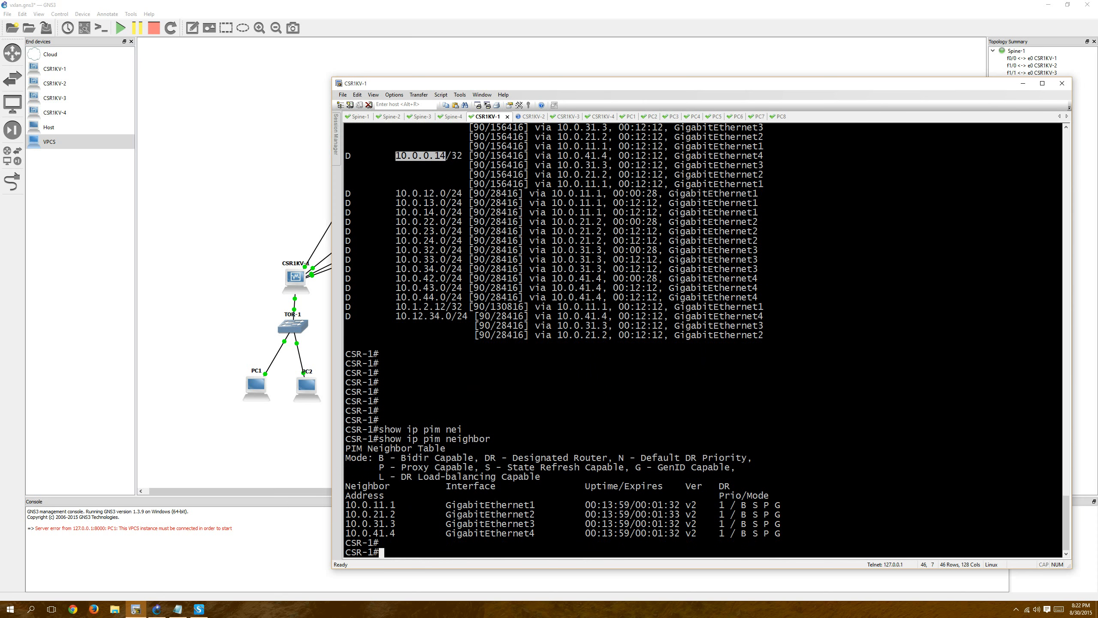
type("show")
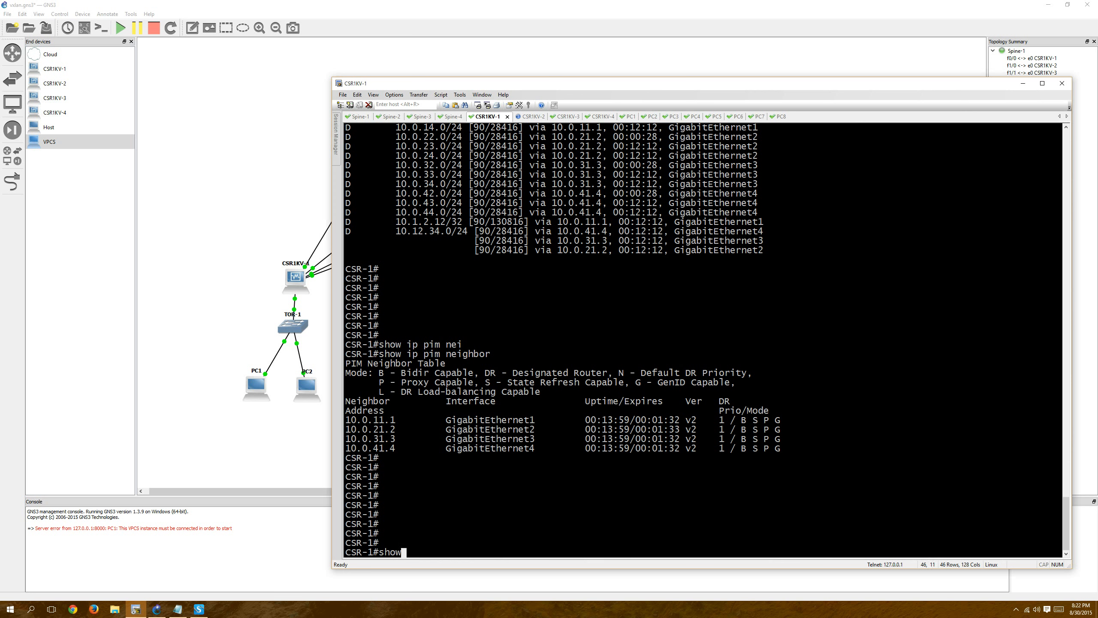
type(" ip pim rp map")
key("Return")
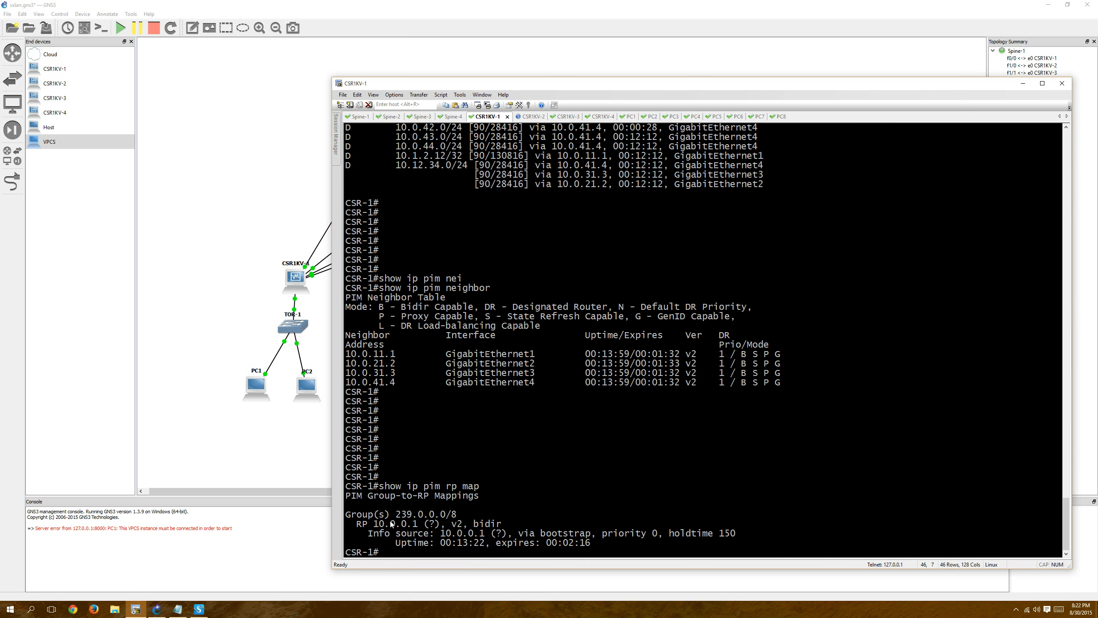
left_click_drag(396, 519, 444, 518)
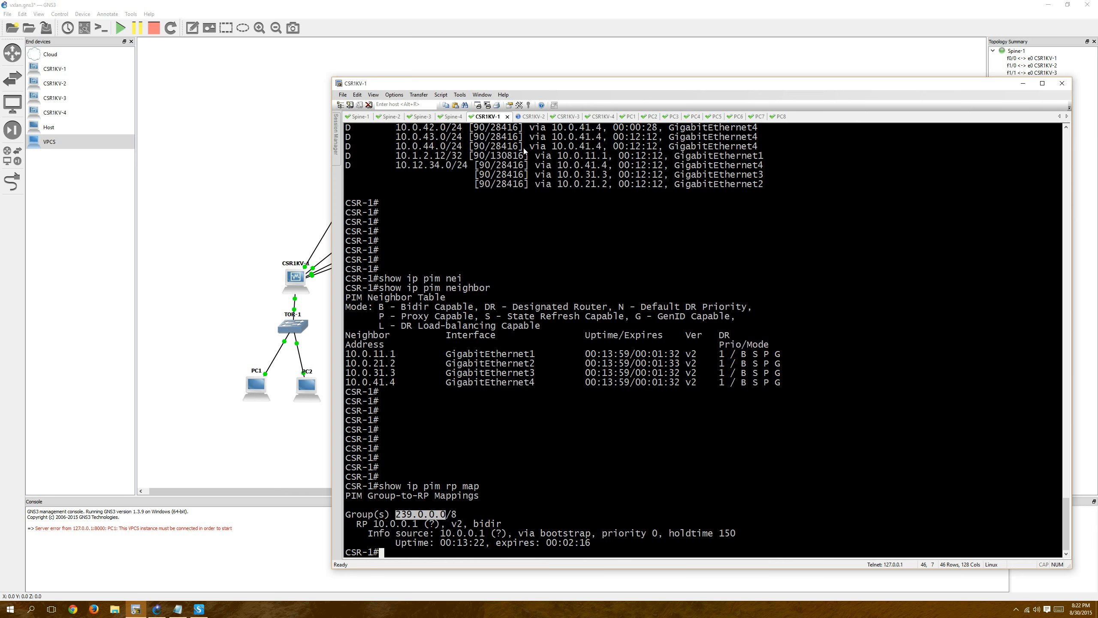
Look through the CSR1KV-2, CSR1KV-3 and CSR1KV-4 terminal sessions.
left_click(532, 117)
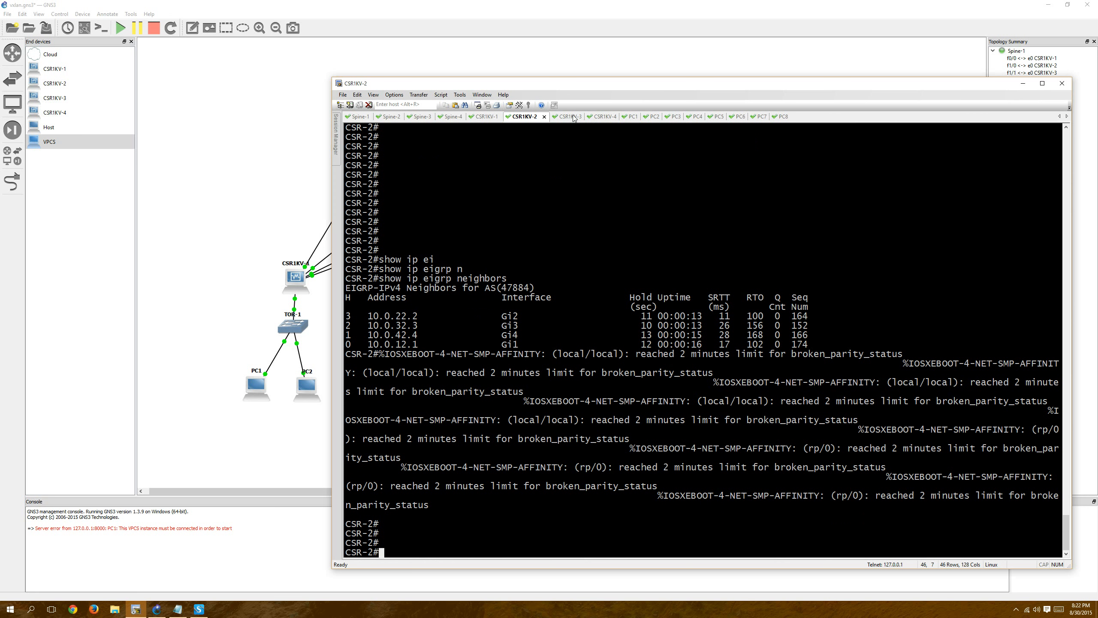
left_click(555, 115)
left_click(607, 116)
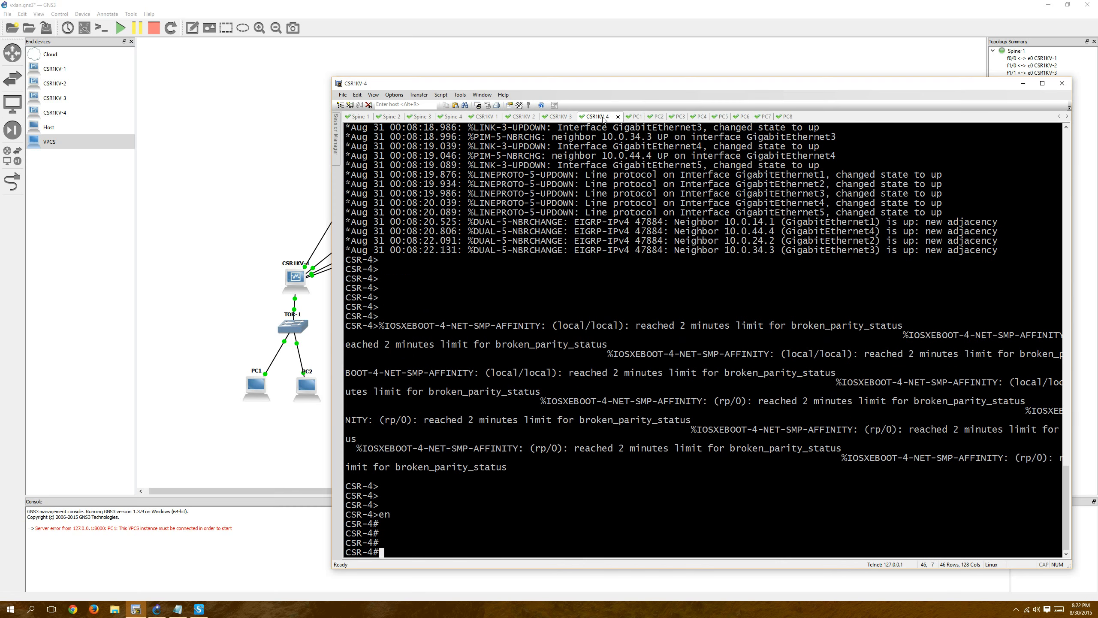
On Spine-2, enter configuration mode for interface lo0 and enable PIM with "ip pim sparse".
left_click(389, 117)
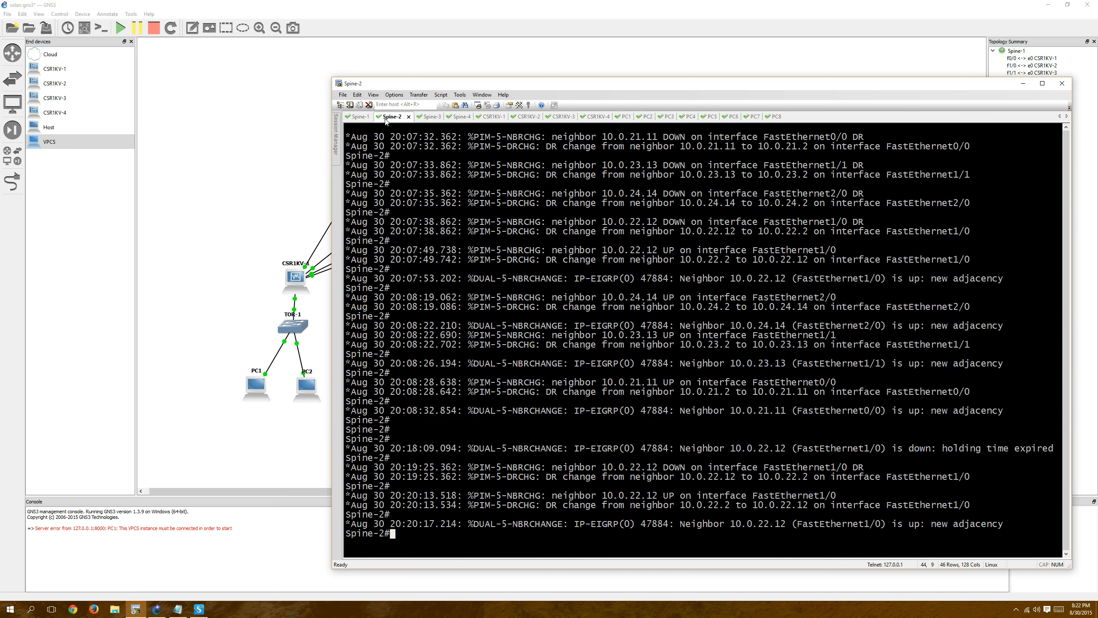
key("Return")
key("Return")
key("Return")
key("Return")
key("Return")
key("Return")
key("Return")
key("Return")
key("Return")
key("Return")
key("Return")
key("Return")
key("Return")
key("Return")
key("Return")
key("Return")
key("Return")
key("Return")
key("Return")
key("Return")
type("conf t")
key("Return")
type("int ")
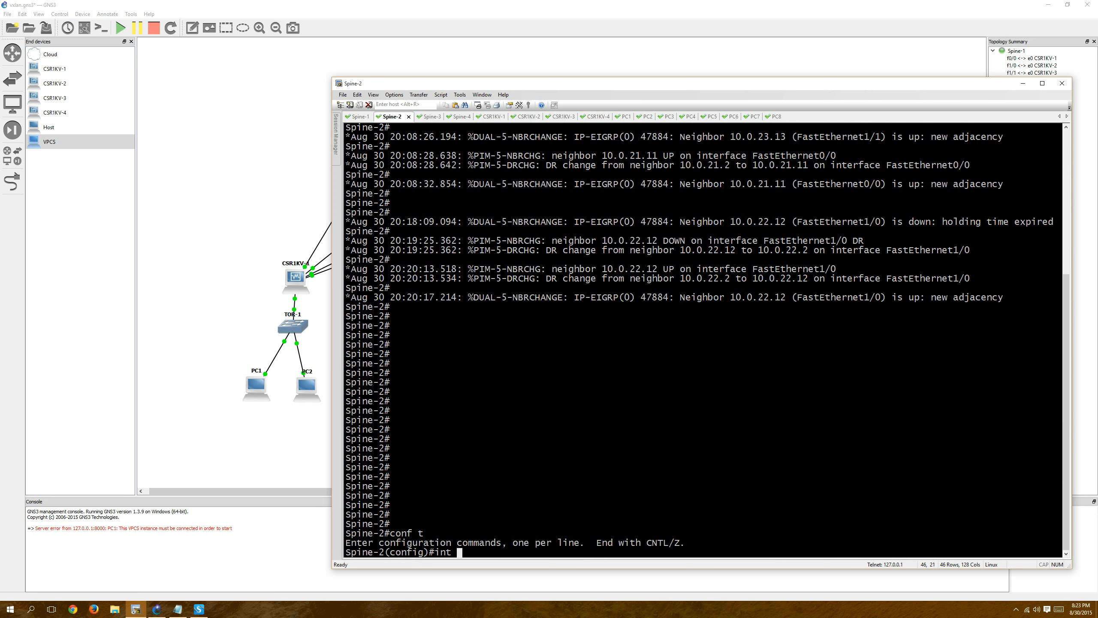
type("lo0")
key("Return")
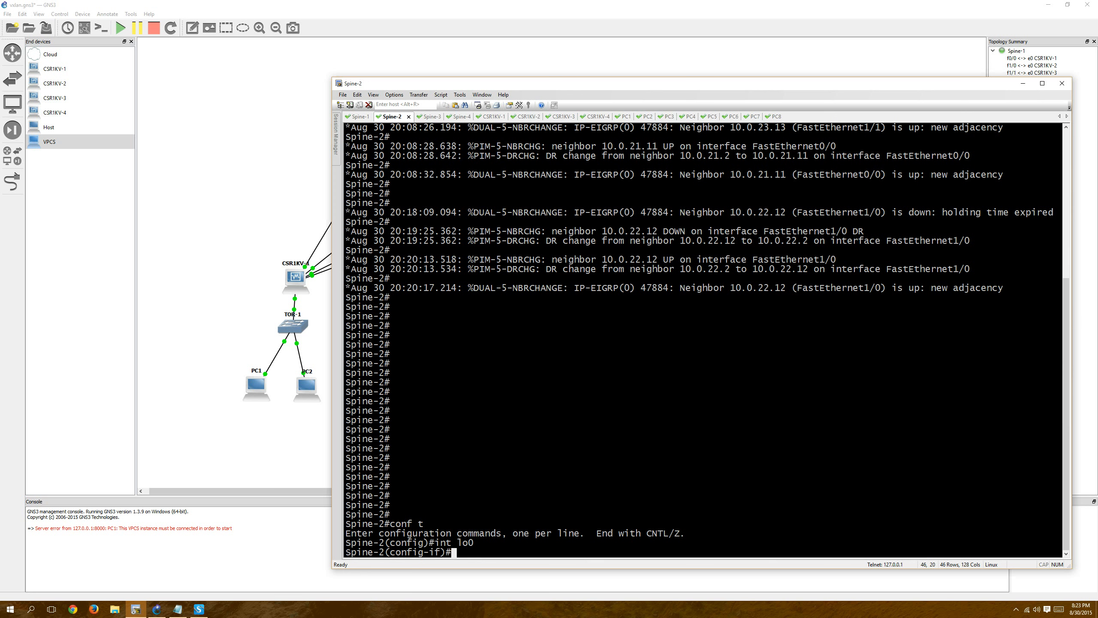
type("nfig-if)#ip pim sparse")
key("Return")
Join Spine-2's lo0 to the multicast group with "ip igmp join-group 239.254.254.254" and end configuration mode.
type("ip")
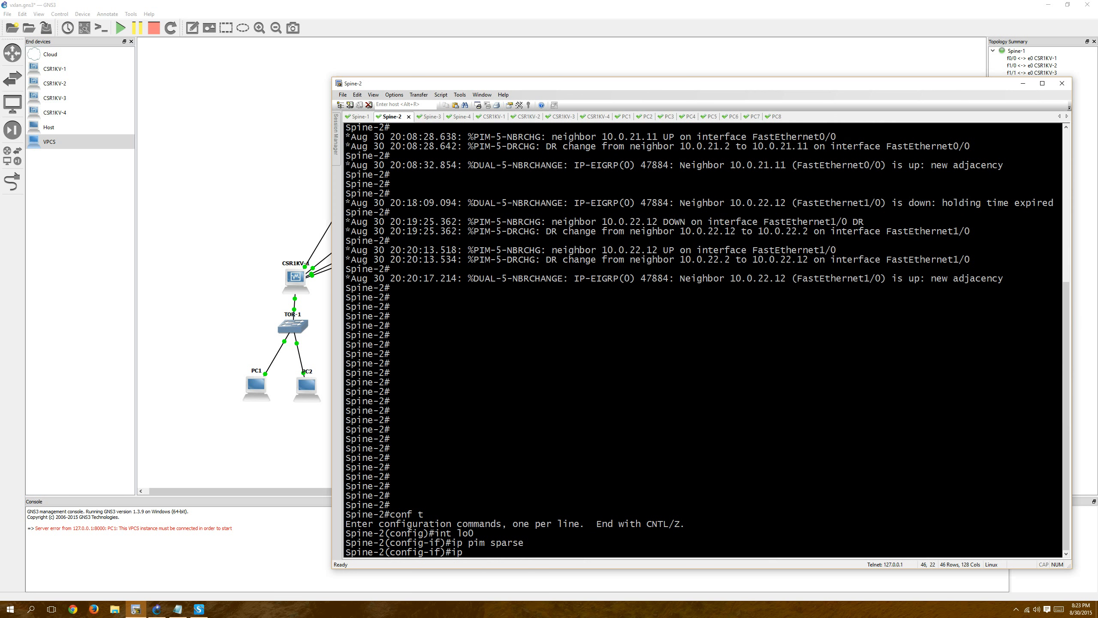
type(" igm")
key("Tab")
type("join")
key("Tab")
type("239")
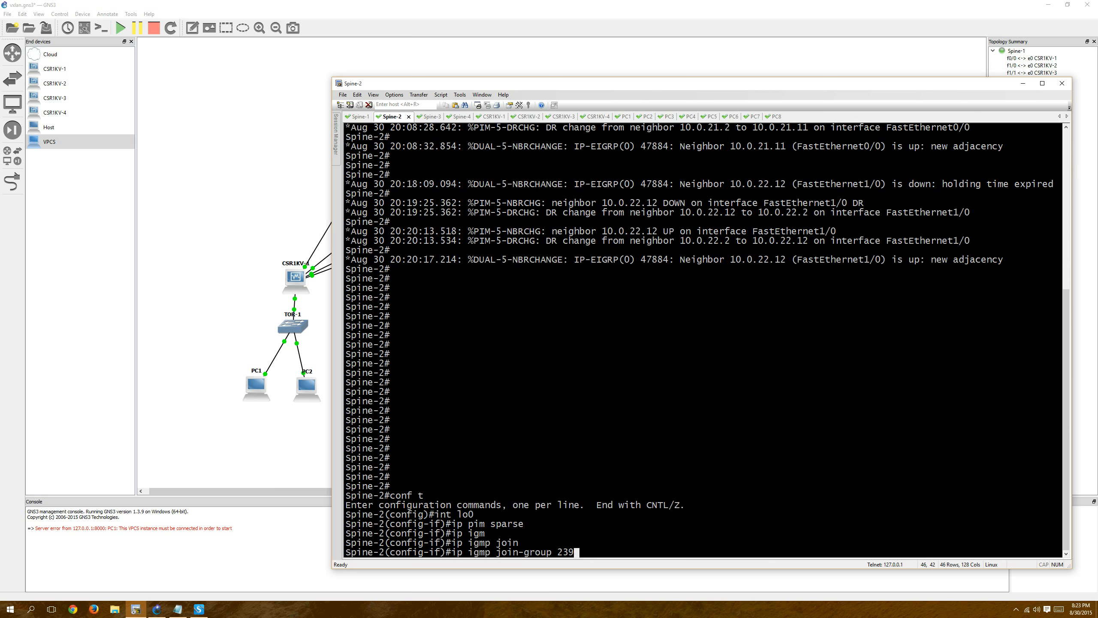
type(".254.254.254")
key("Return")
type("end")
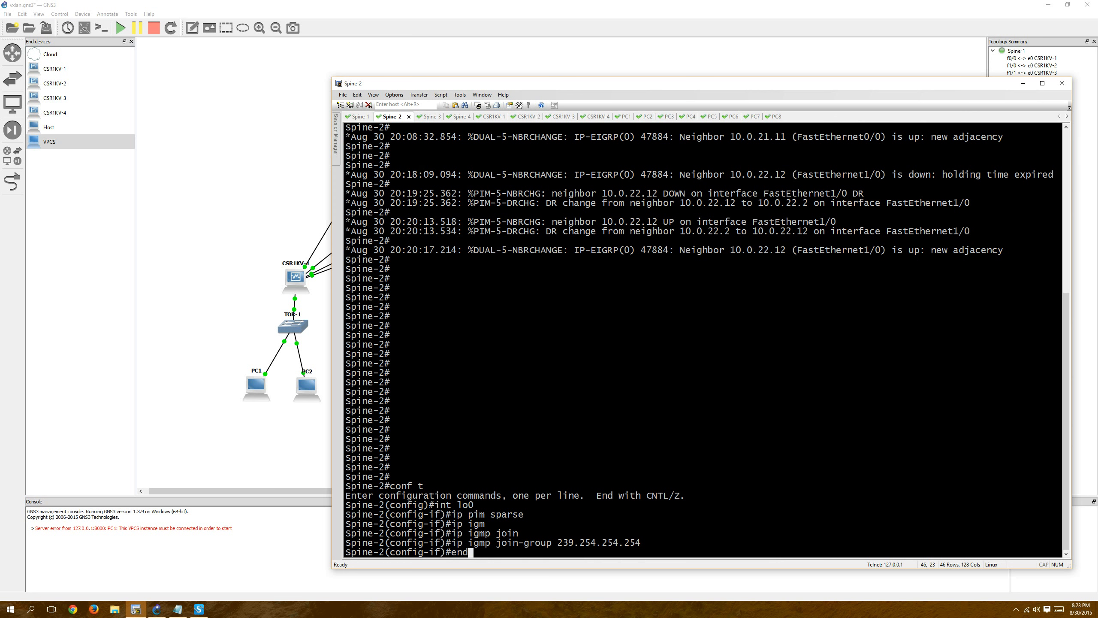
key("Return")
Switch to the Spine-1 session and list its PIM configuration lines with "show run | i ip pim".
left_click(359, 117)
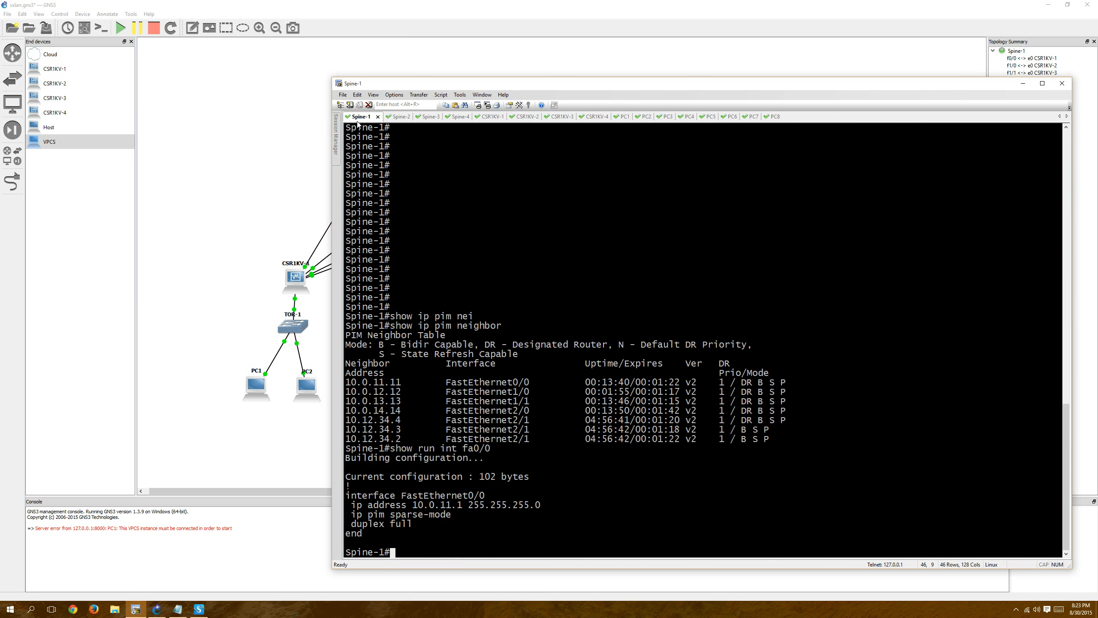
type("show run | i ip pim")
key("Return")
Highlight the BSR and RP candidate lines, the "bidir-enable" setting and the "bidir" keyword in Spine-1's output.
left_click_drag(346, 530, 625, 543)
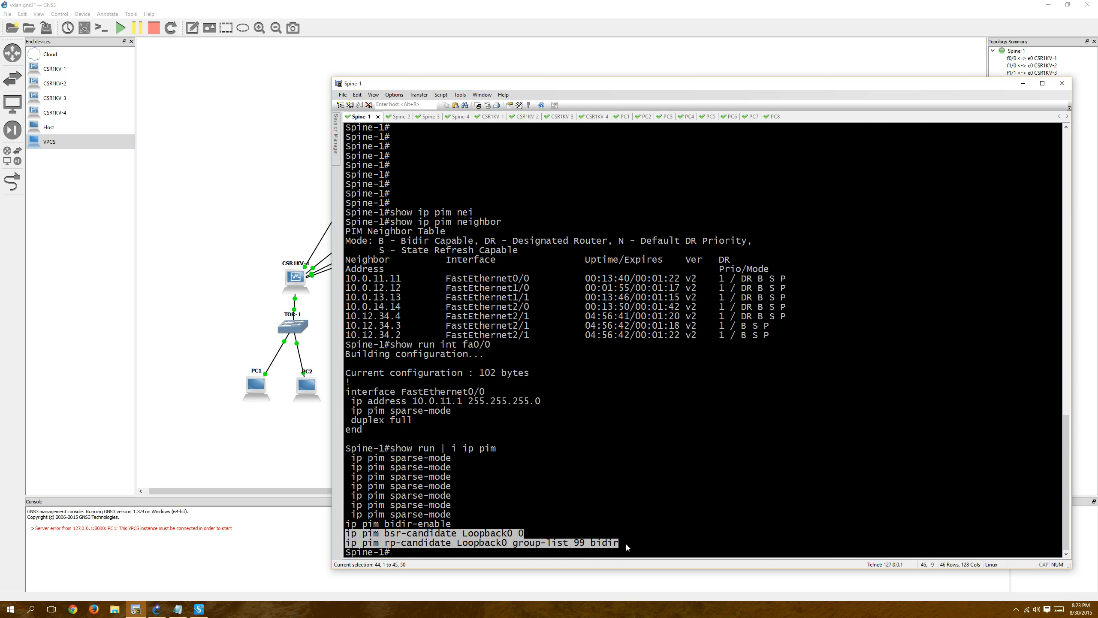
double_click(390, 525)
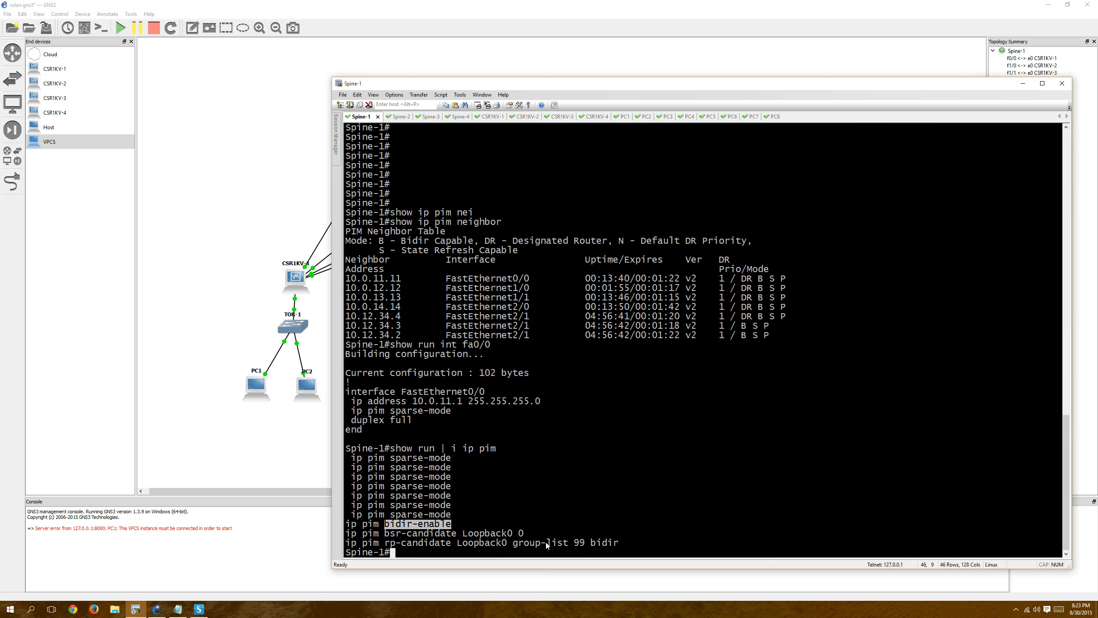
left_click_drag(591, 543, 621, 543)
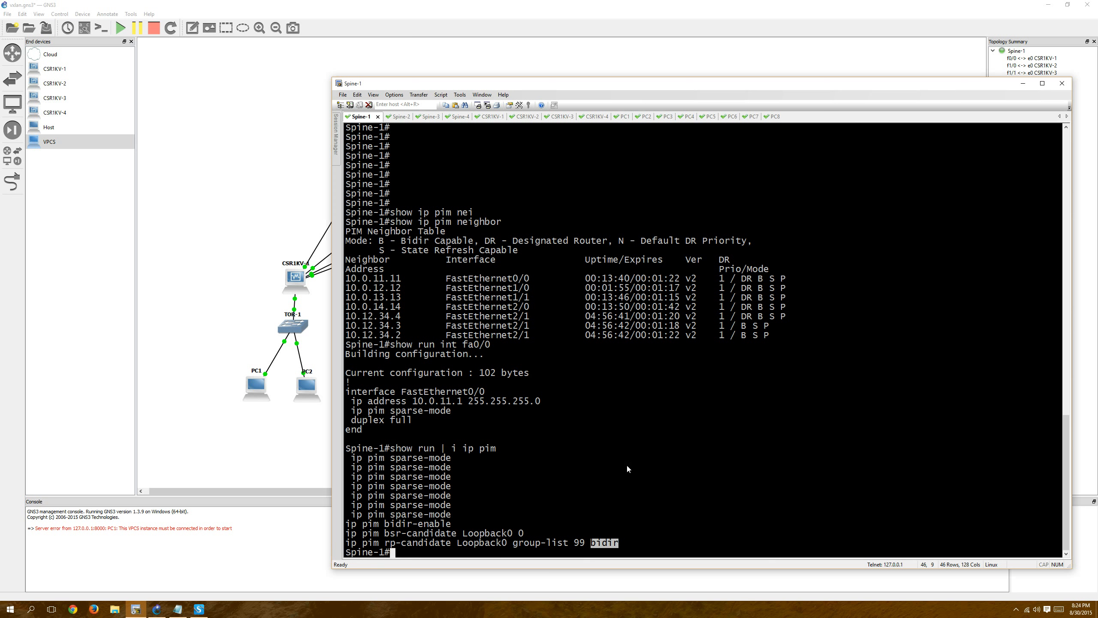
key("Return")
key("Return")
key("Return")
key("Return")
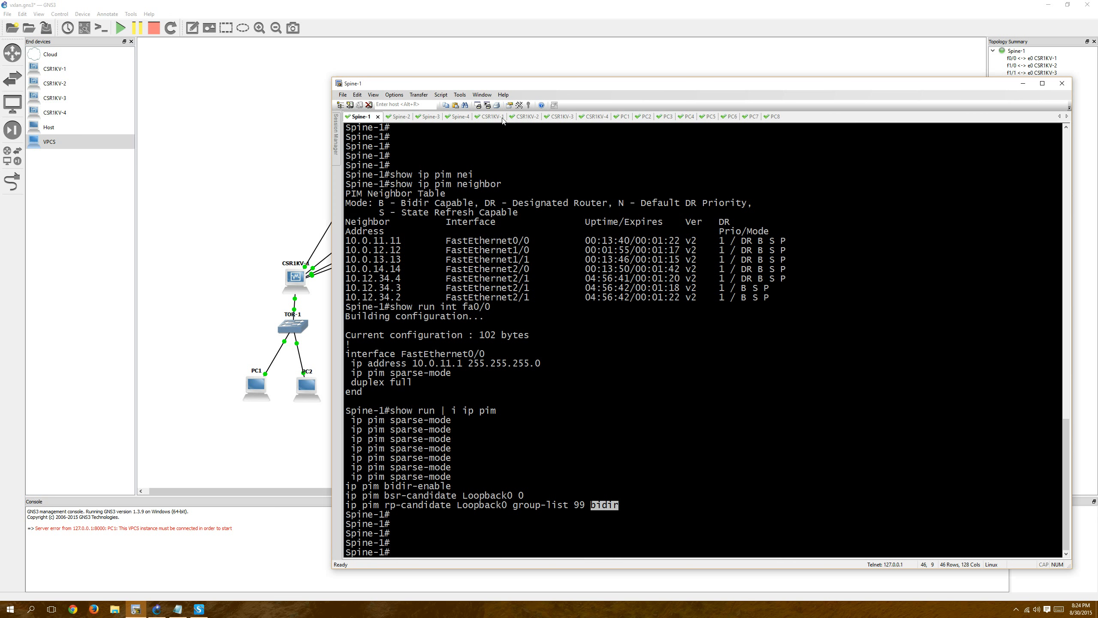
Check the Spine-2 session, switch to CSR1KV-1 and test the multicast group with "ping 239.254.254.254".
left_click(391, 115)
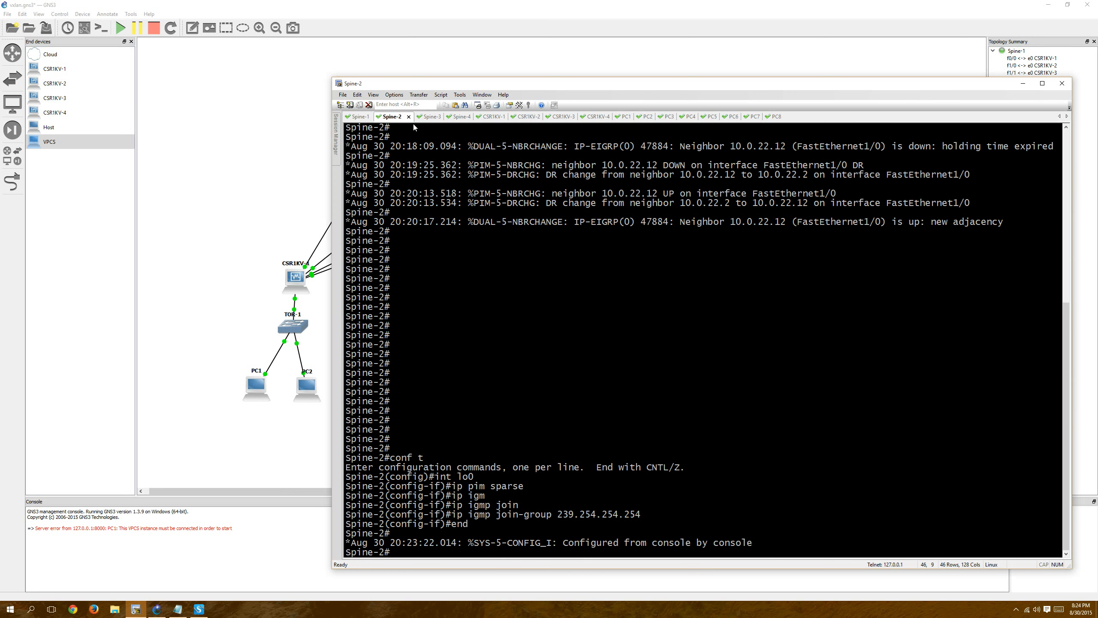
left_click(492, 118)
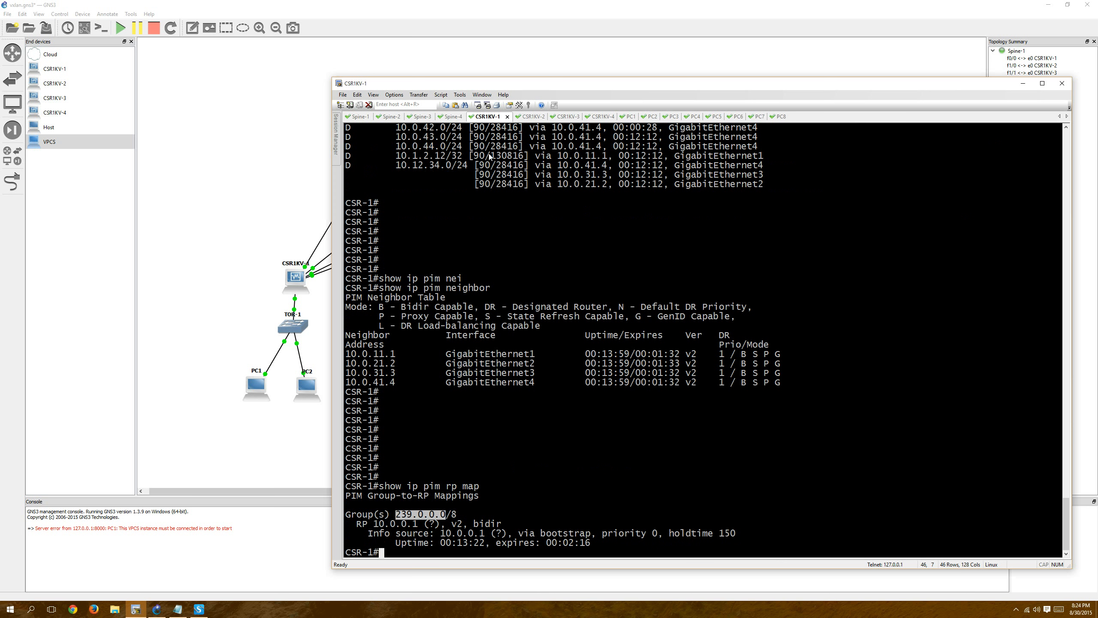
key("Return")
key("Return")
key("Return")
key("Return")
key("Return")
type("ping ")
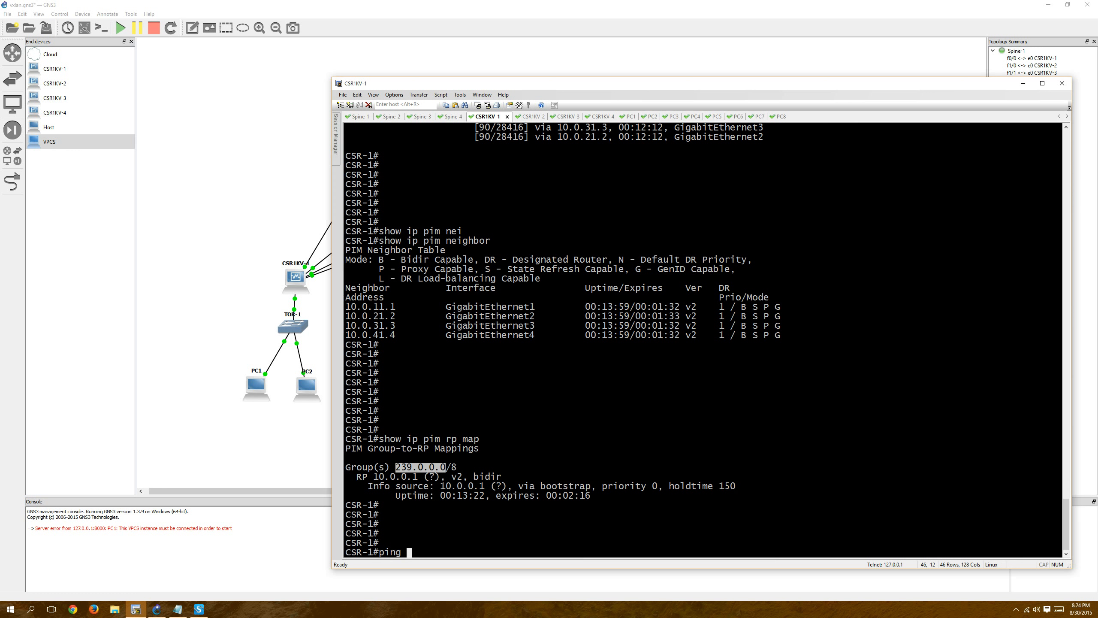
type("239.254.254.254")
key("Return")
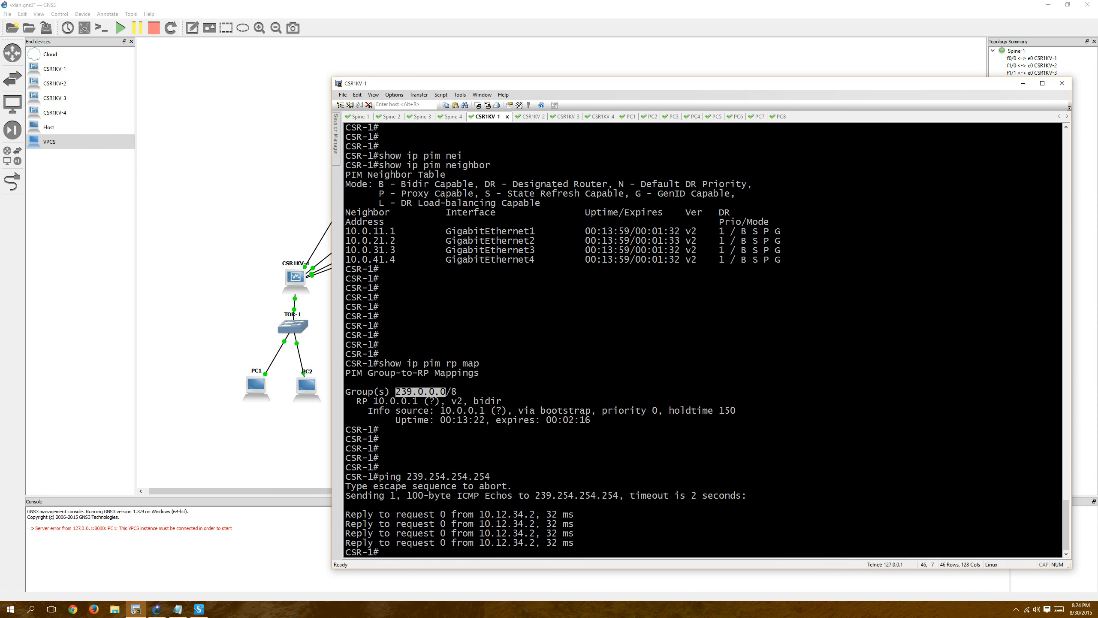
key("Return")
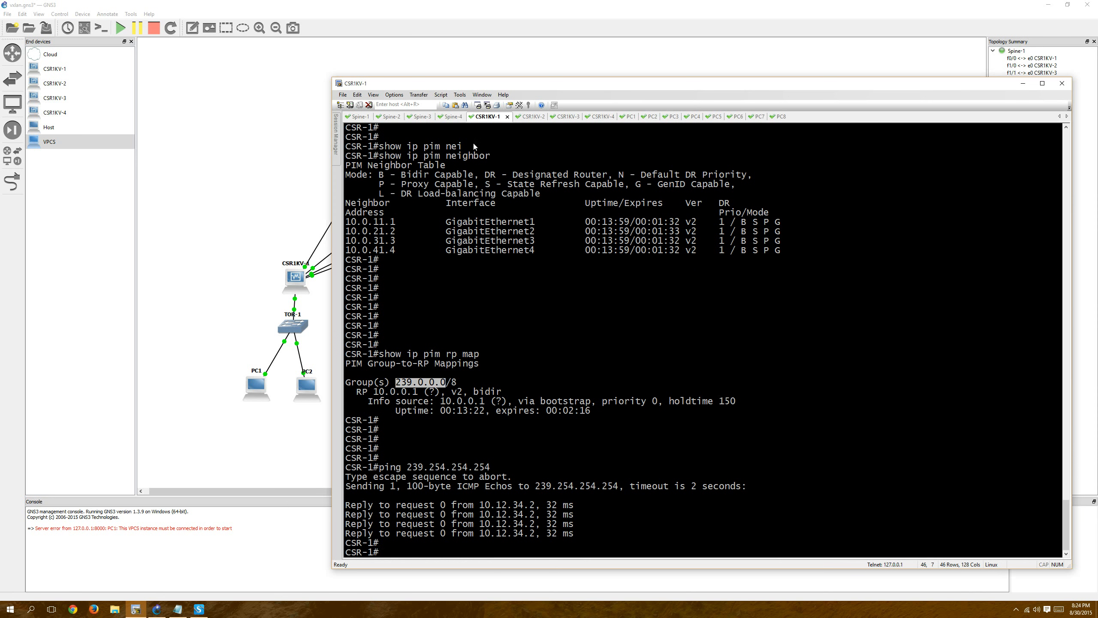
In the Spine-2 session, remove the multicast membership from lo0 with "no ip igmp join-group 239.254.254.254".
left_click(390, 117)
type("conf t")
key("Return")
type("int l")
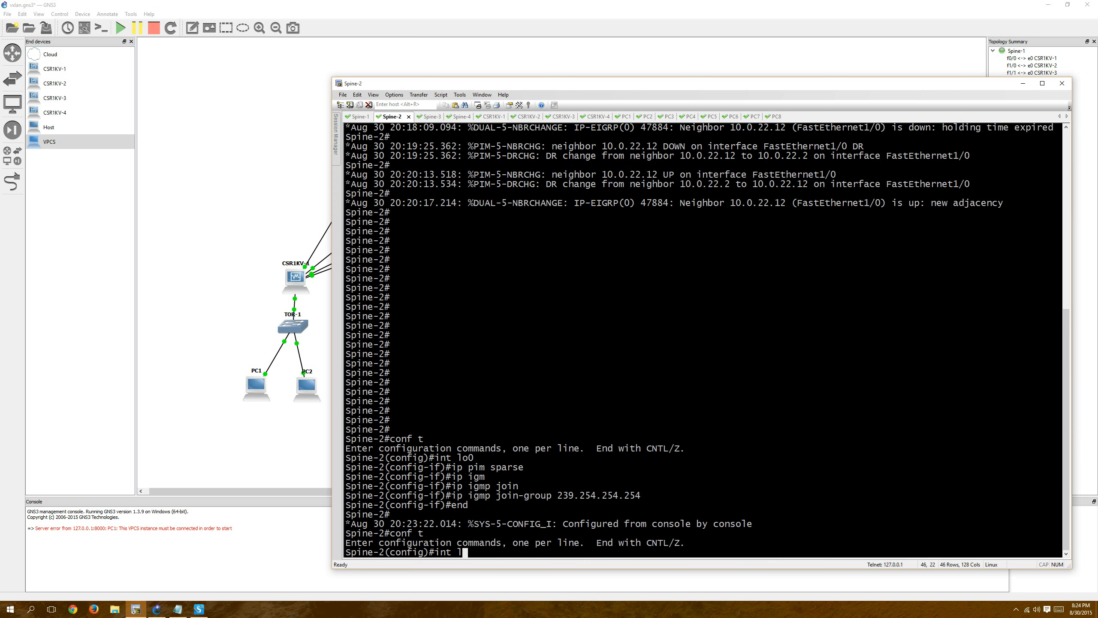
type("o0")
key("Return")
type("no")
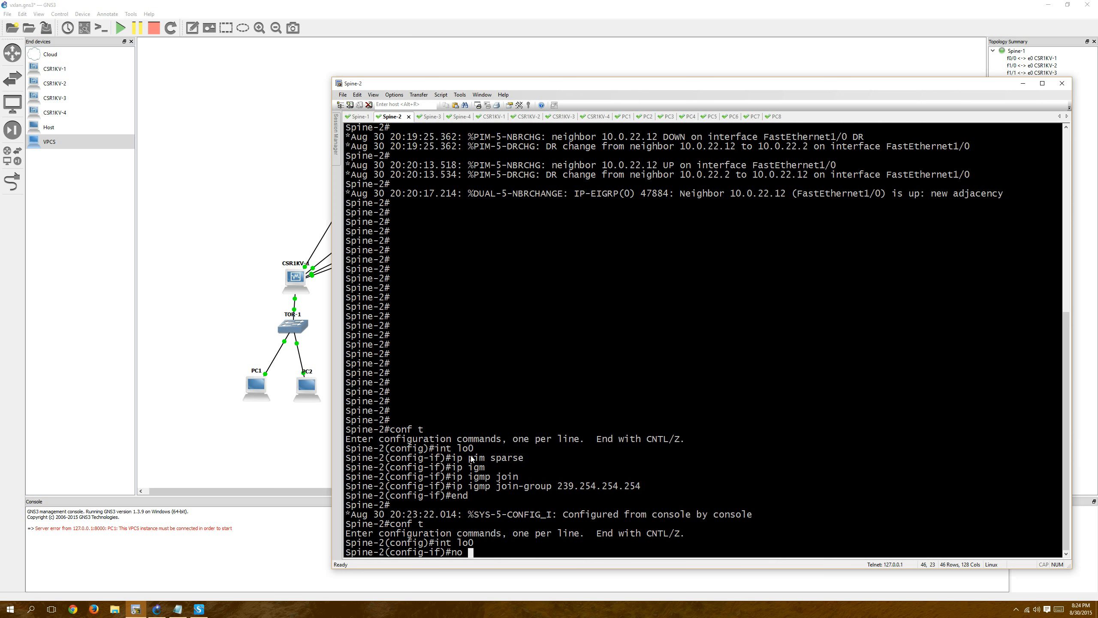
left_click_drag(452, 486, 647, 491)
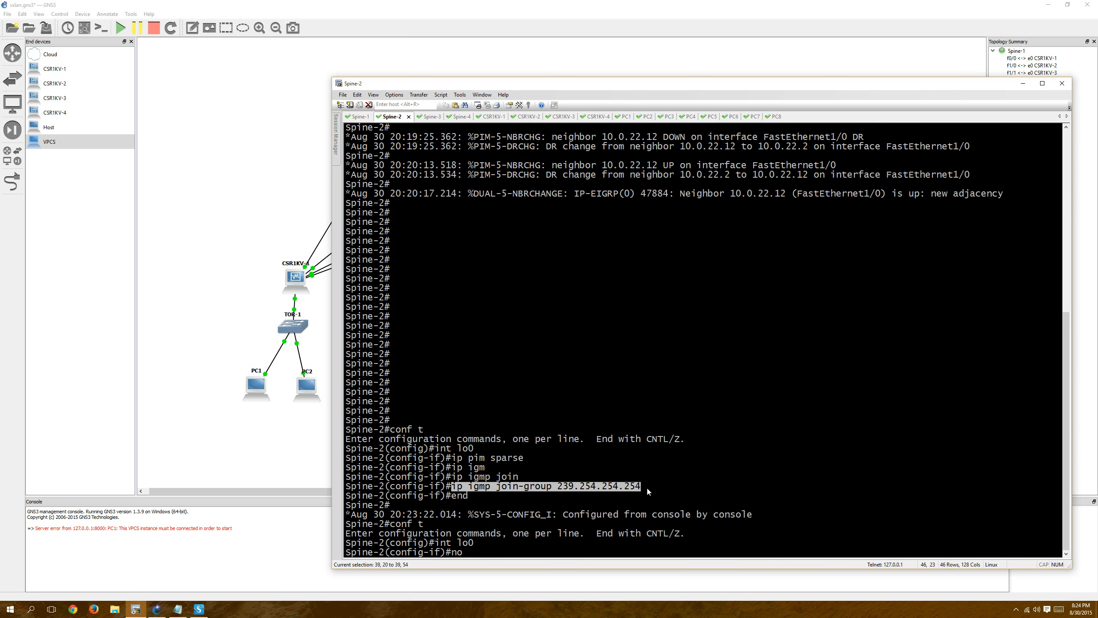
right_click(759, 457)
key("Return")
Exit interface configuration on Spine-2 and end configuration mode.
type("en")
key("BackSpace")
key("BackSpace")
type("exit")
key("Return")
key("Return")
key("Return")
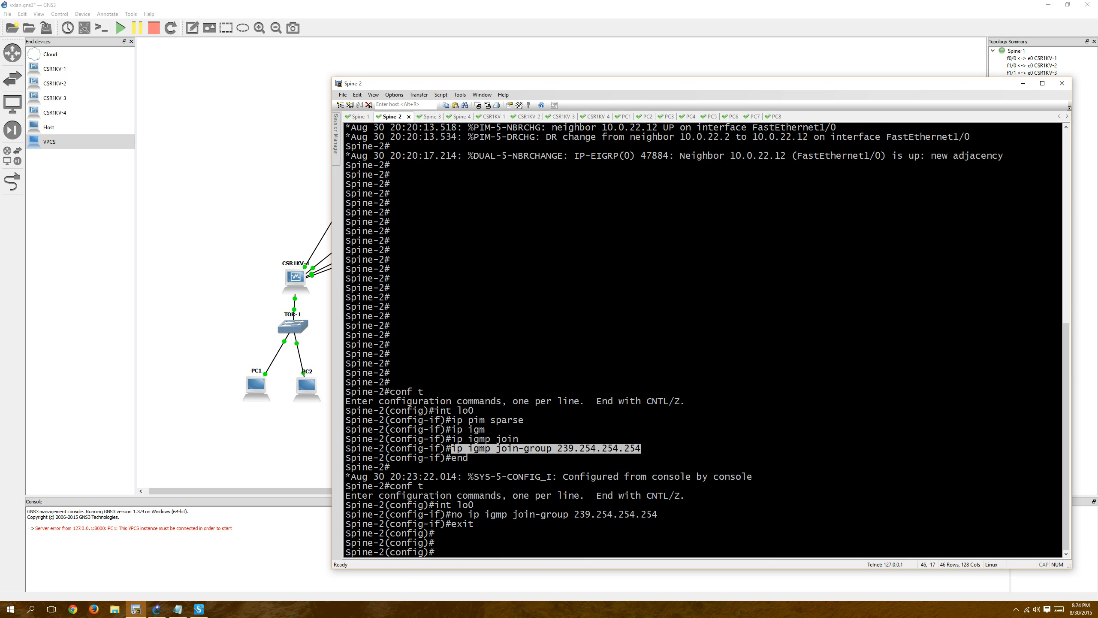
key("Return")
key("Return")
key("Return")
key("Return")
key("Return")
key("Return")
key("Return")
key("Return")
key("Return")
key("Return")
key("Return")
key("Return")
key("Return")
key("Return")
key("Return")
key("Return")
key("Return")
key("Return")
key("Return")
key("Return")
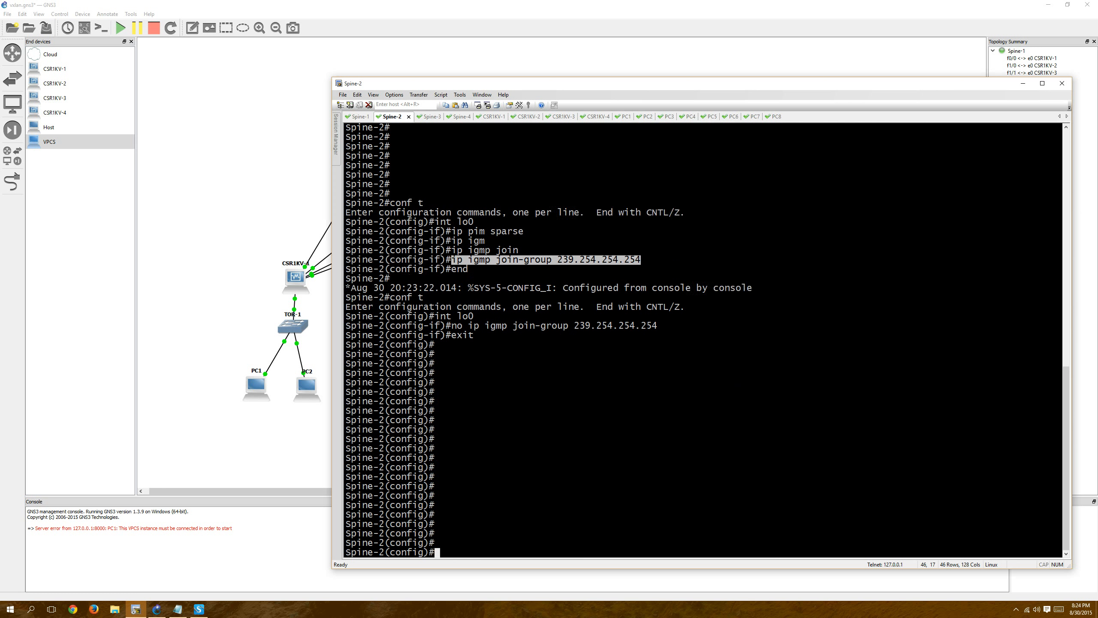
key("Return")
key("Return")
type("end")
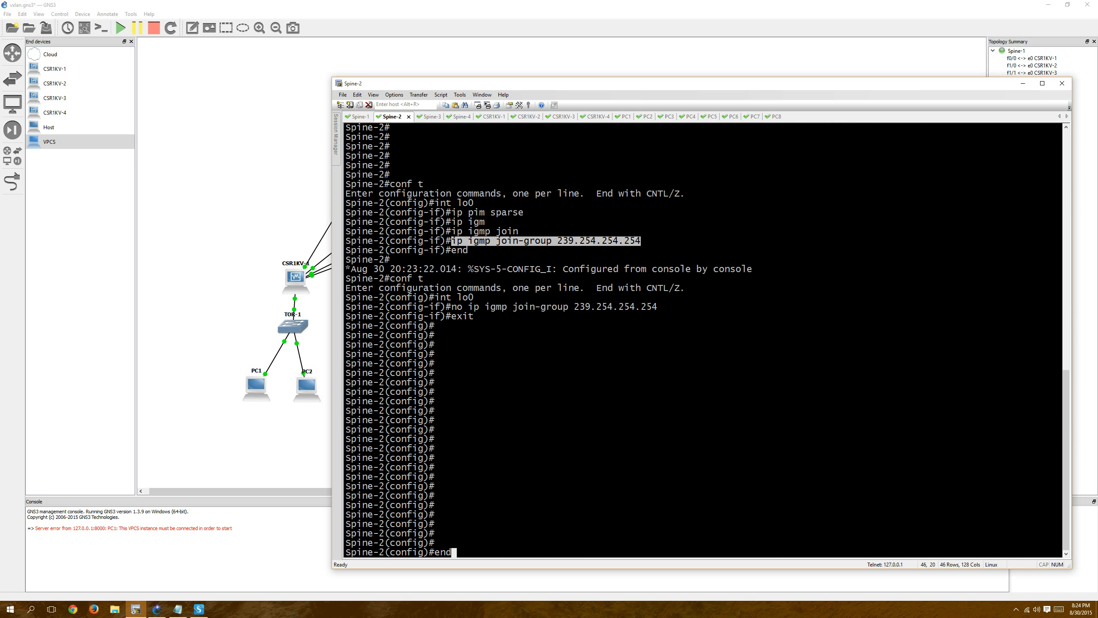
key("Return")
key("Return")
key("Return")
key("Return")
key("Return")
key("Return")
key("Return")
key("Return")
key("Return")
key("Return")
key("Return")
key("Return")
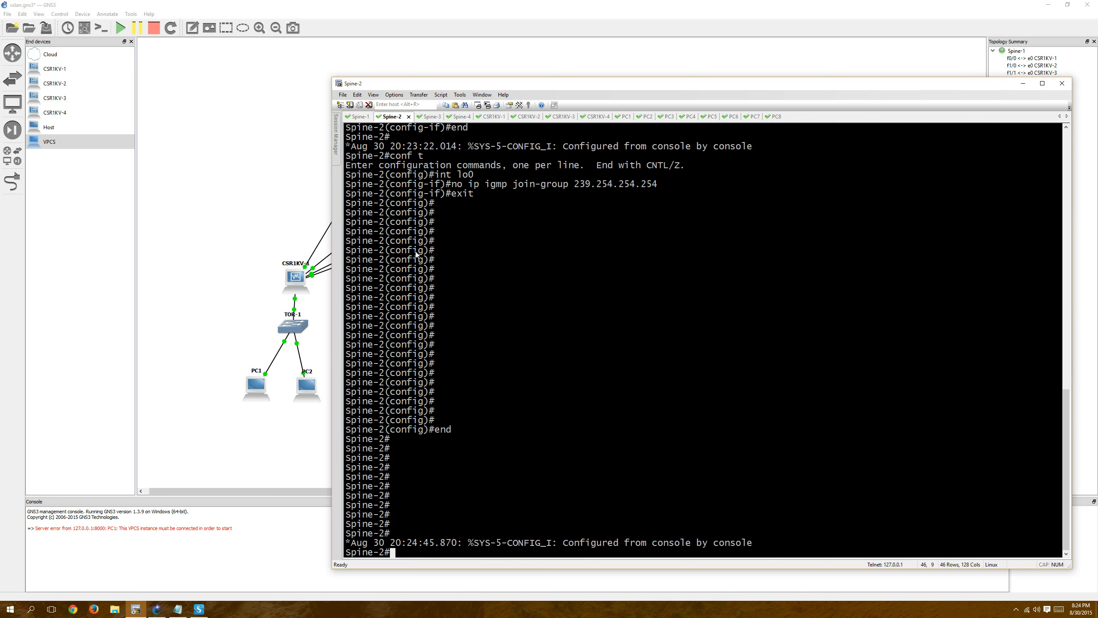
Switch to the Spine-1 session, display its routing table with "show ip route" and shift the terminal window.
left_click(364, 117)
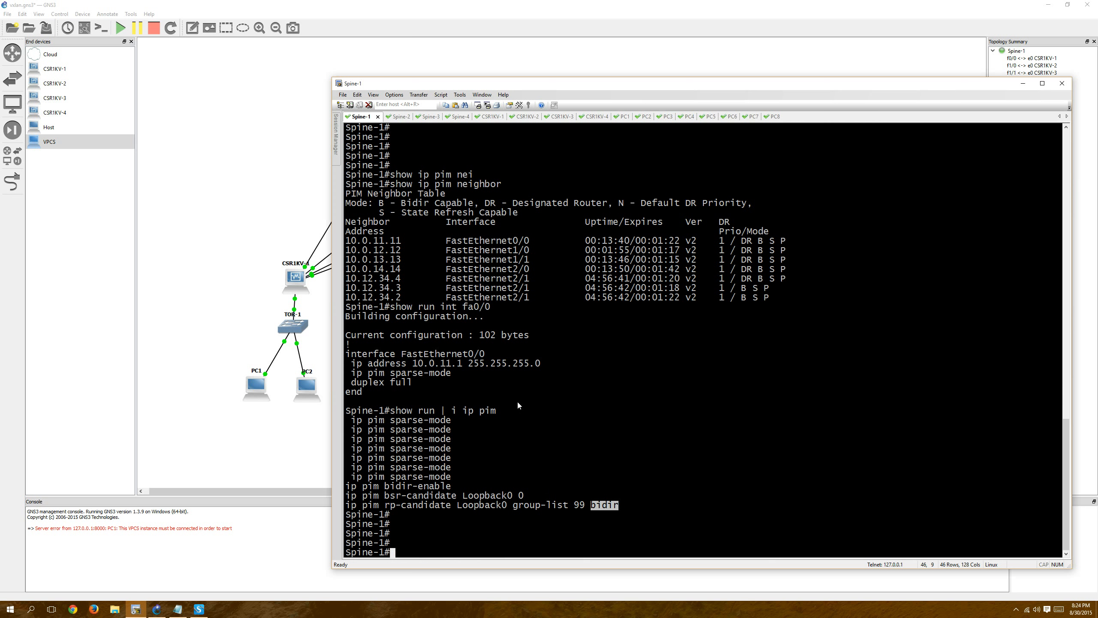
type("show ip route")
key("Return")
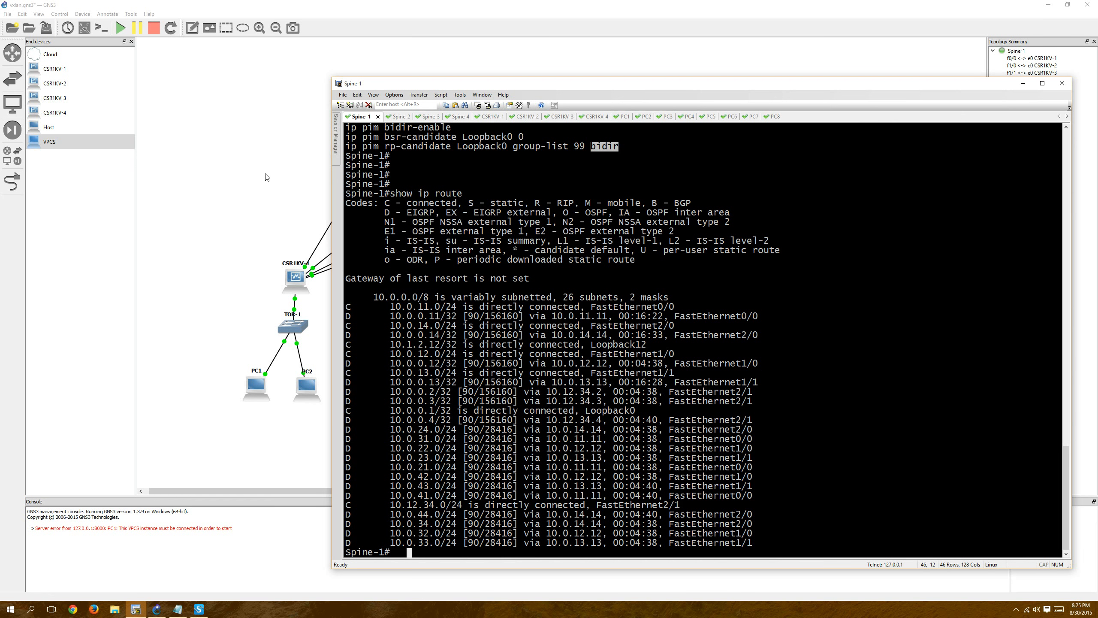
left_click_drag(482, 86, 384, 69)
key("Return")
key("Return")
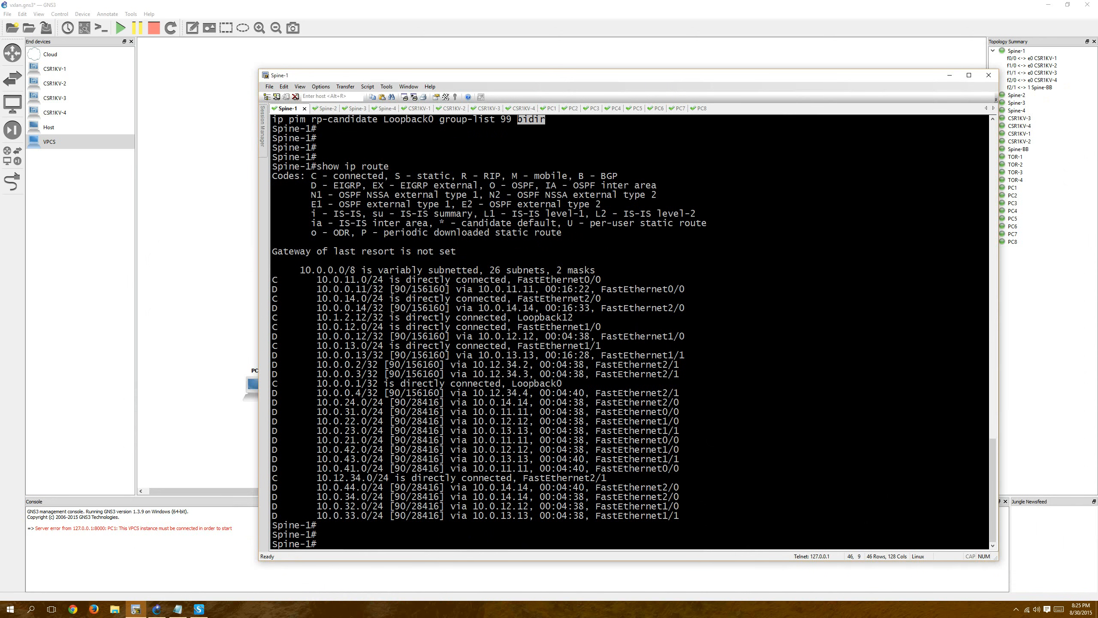
Close the Spine-1, Spine-2, Spine-3 and Spine-4 sessions, confirming each disconnect.
left_click(305, 108)
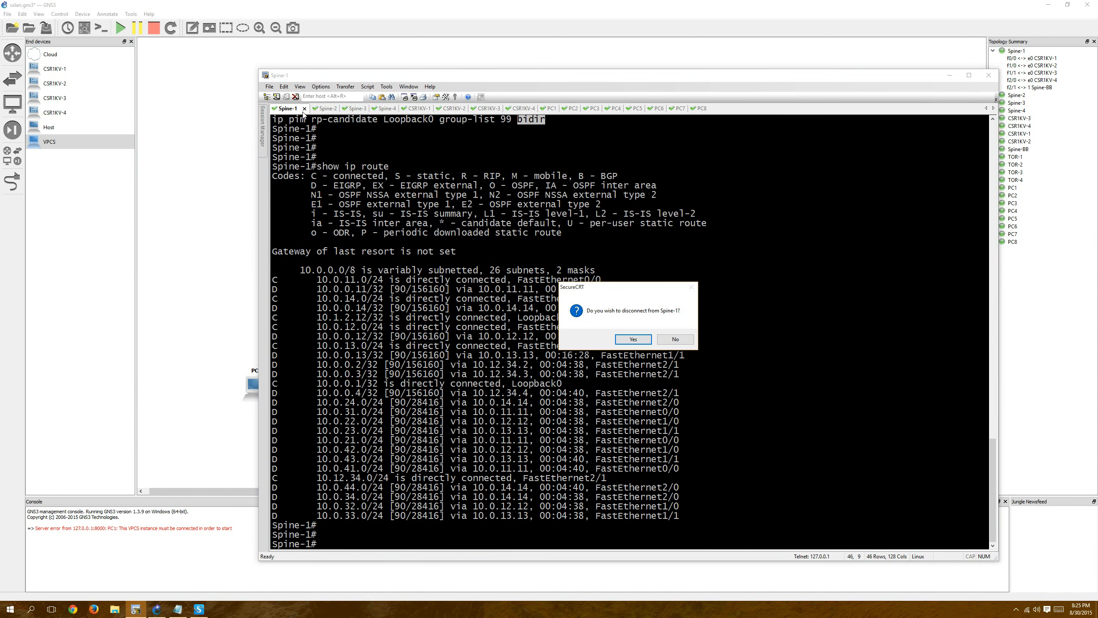
key("Return")
left_click(305, 108)
key("Return")
left_click(305, 108)
key("Return")
left_click(305, 108)
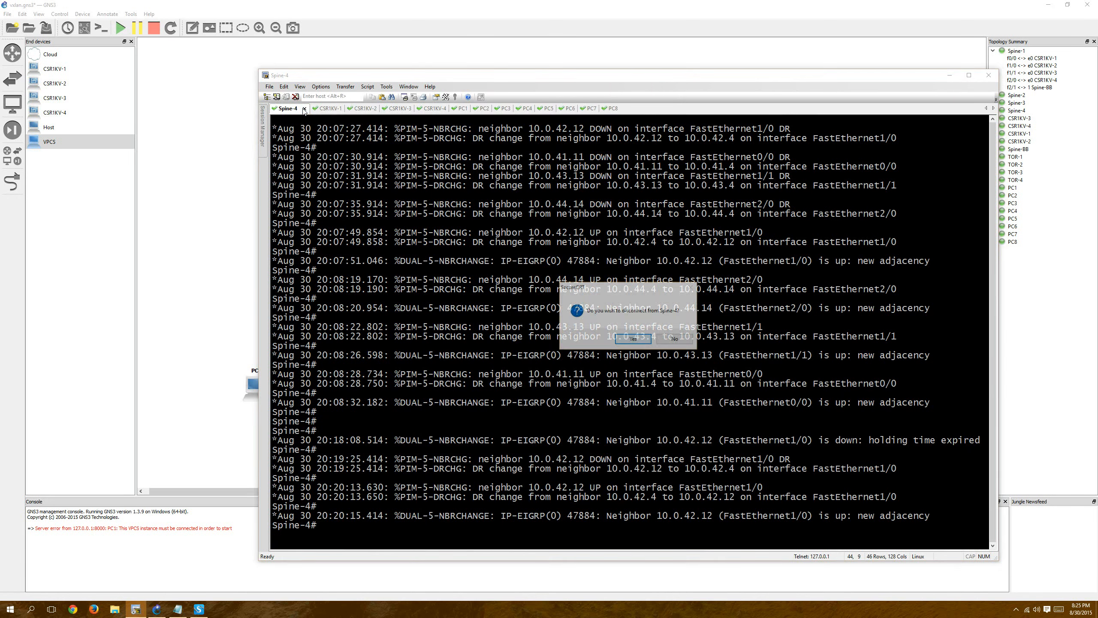
key("Return")
key("Return")
key("Return")
key("Return")
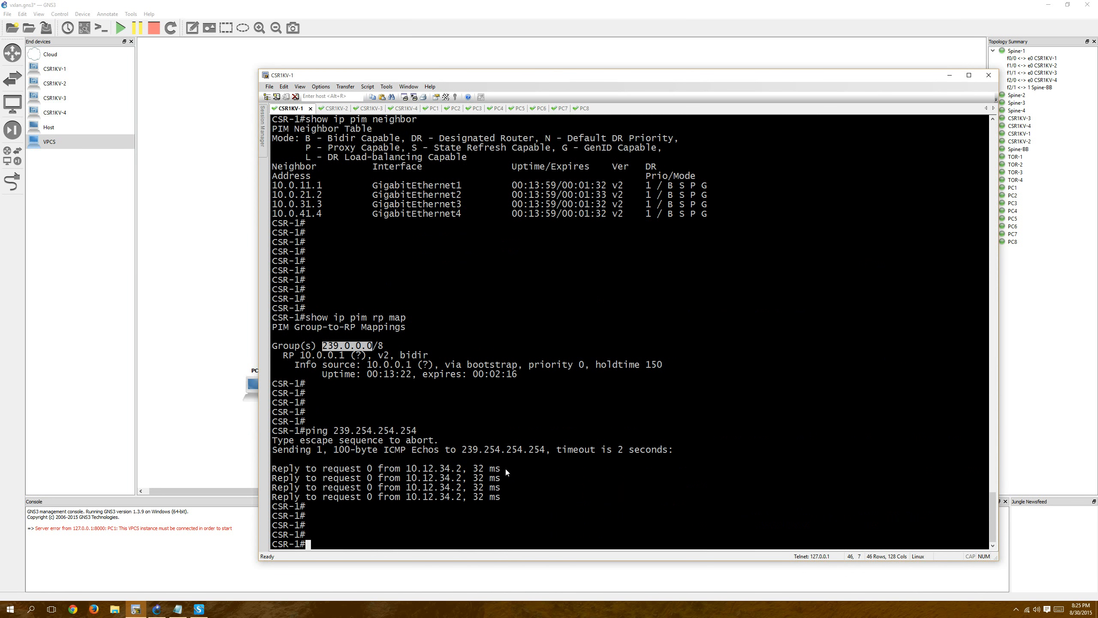
Switch to the PC1 session, display the "ip" command help and check its addressing with "show ip".
left_click(430, 109)
type("ip")
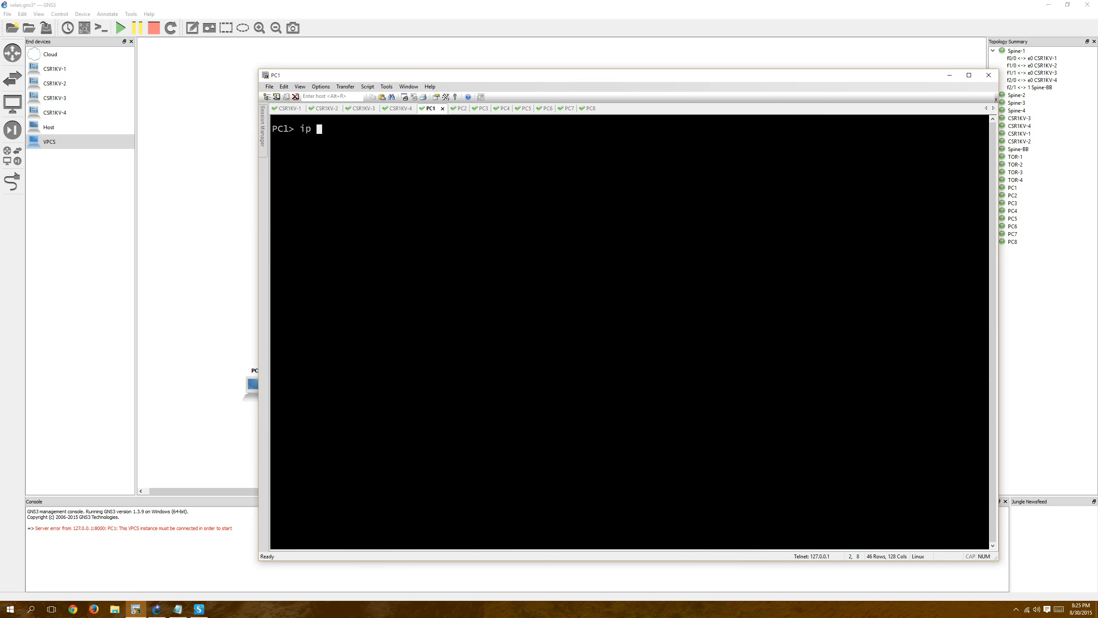
key("Return")
type("ip")
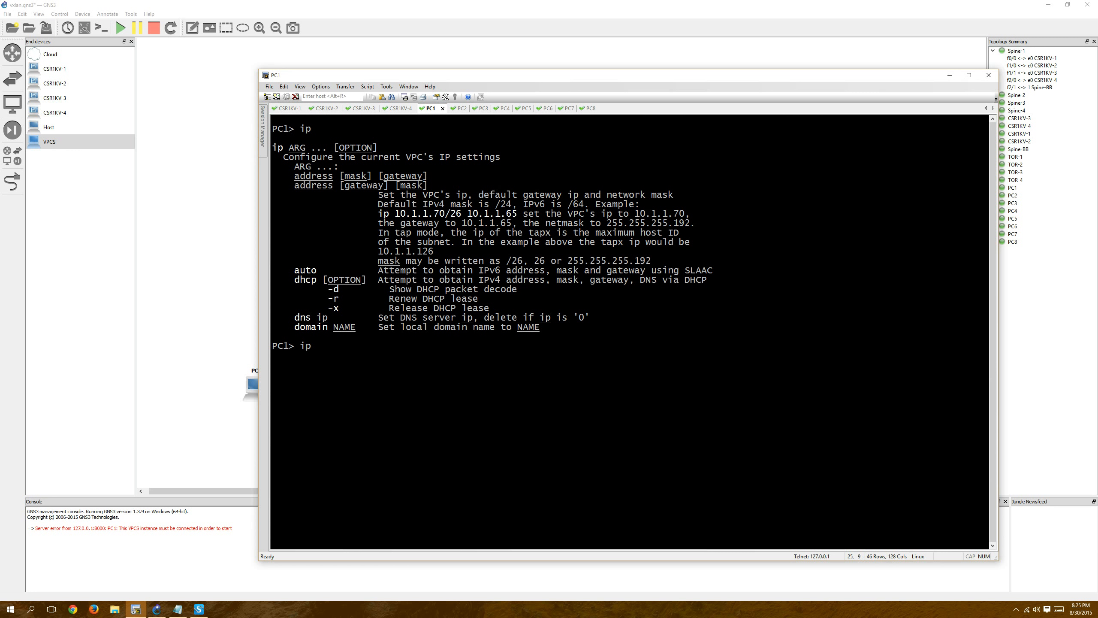
key("BackSpace")
key("BackSpace")
key("BackSpace")
type("show ip")
key("Return")
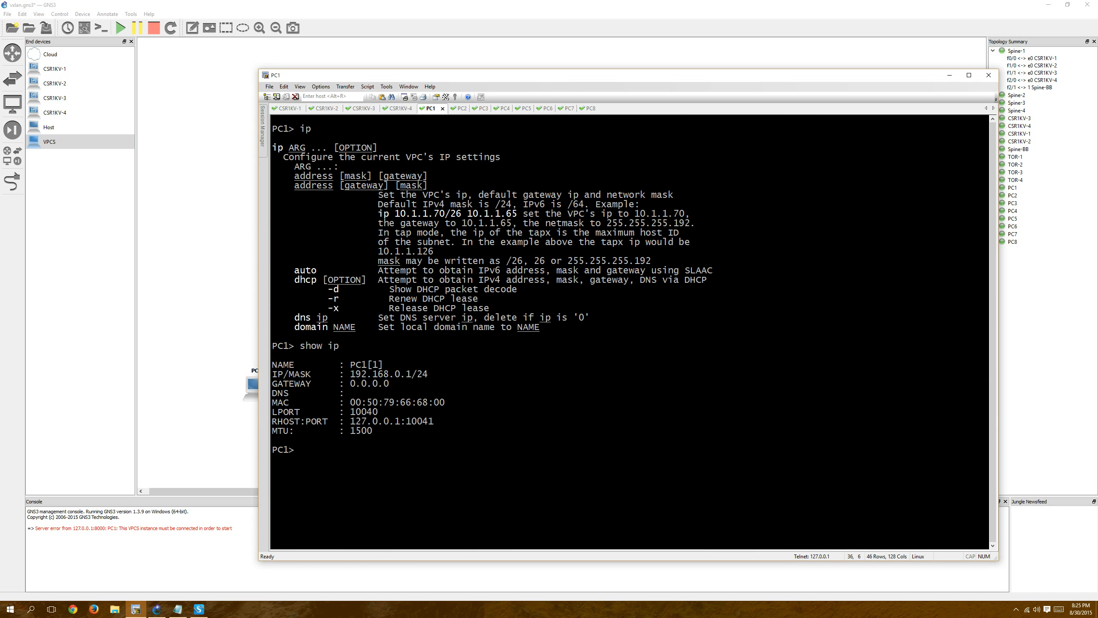
Copy the "show ip" command from PC1 and run it in the PC2 and PC3 sessions.
left_click_drag(303, 346, 341, 345)
key("ctrl+c")
left_click(459, 109)
right_click(570, 256)
key("Return")
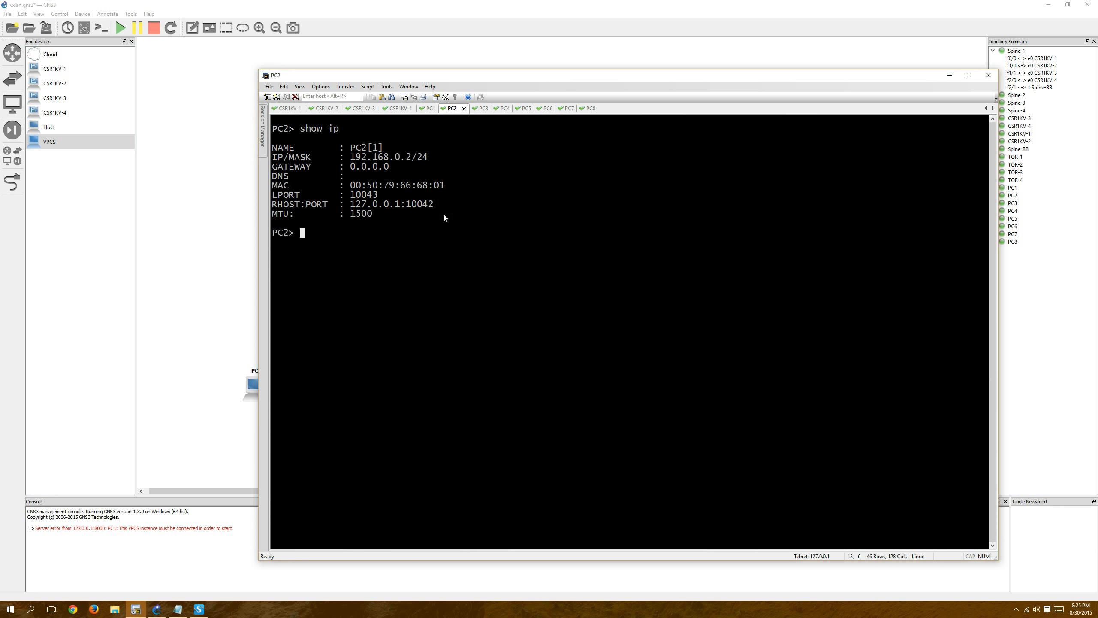
left_click(482, 109)
key("Return")
right_click(495, 134)
key("Return")
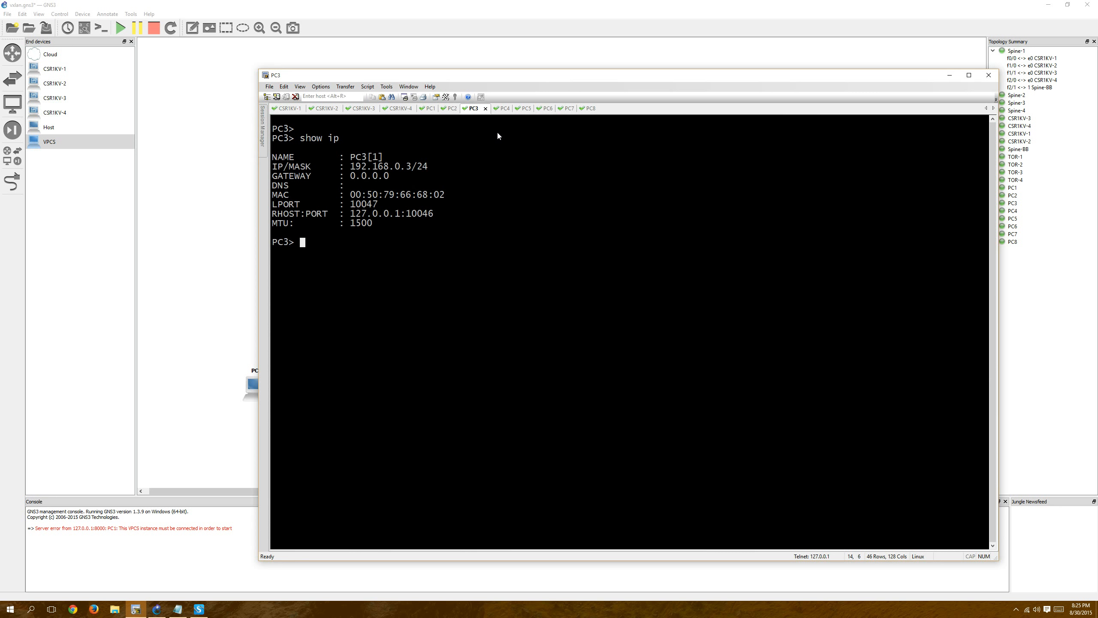
Run the copied "show ip" command in the PC4 and PC5 sessions.
left_click(508, 111)
key("Return")
right_click(499, 150)
key("Return")
left_click(543, 111)
right_click(500, 168)
key("Return")
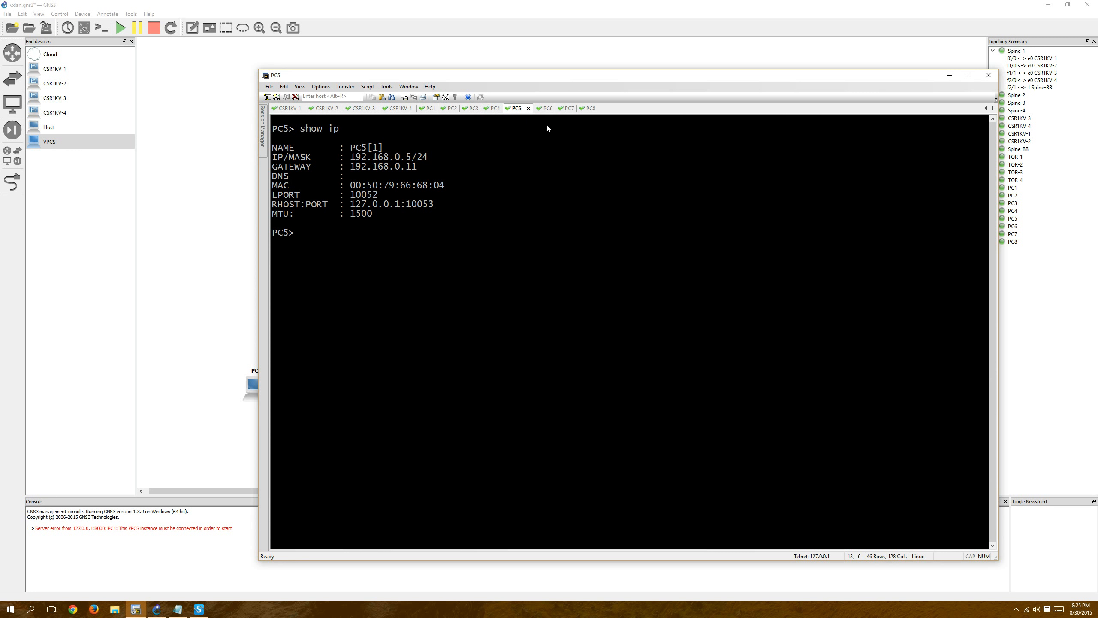
Run the copied "show ip" command in the PC6, PC7 and PC8 sessions.
key("Return")
right_click(533, 154)
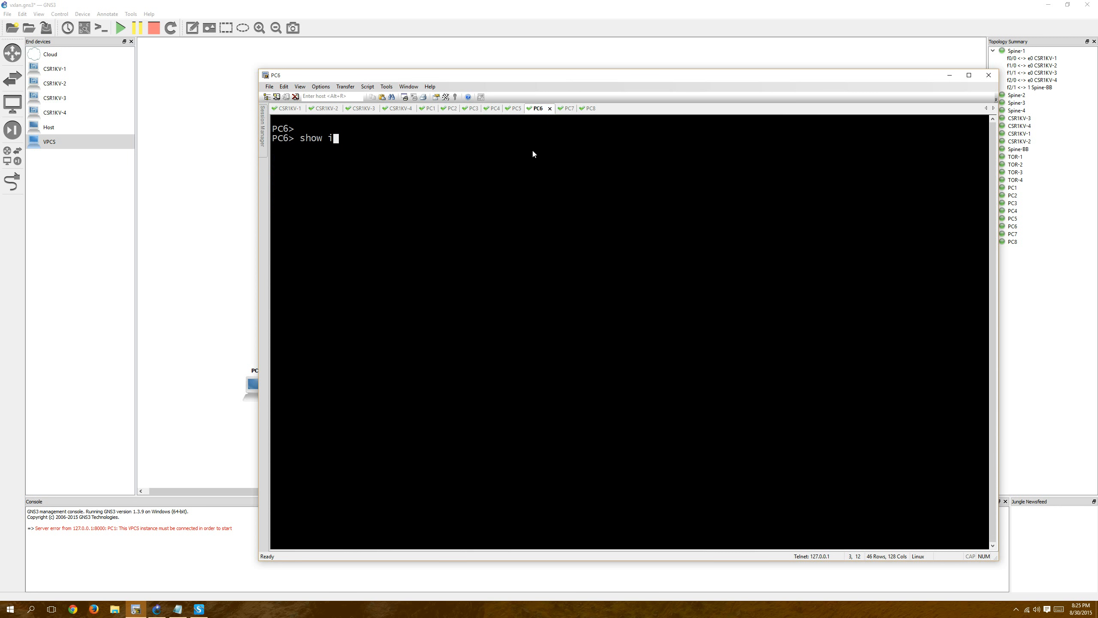
key("Return")
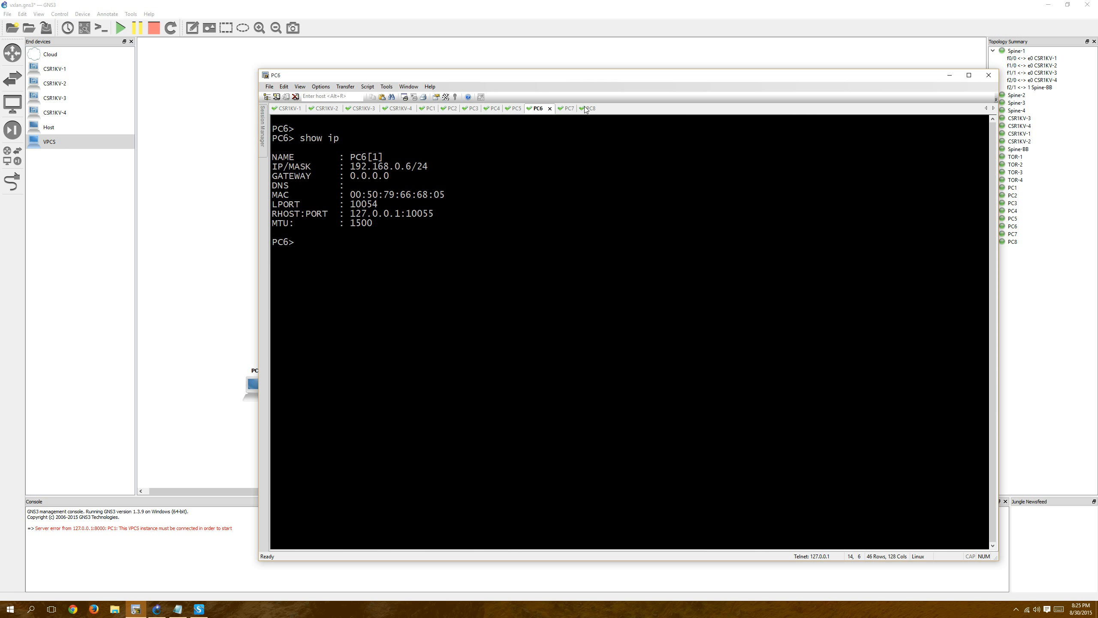
left_click(562, 109)
right_click(533, 193)
key("Return")
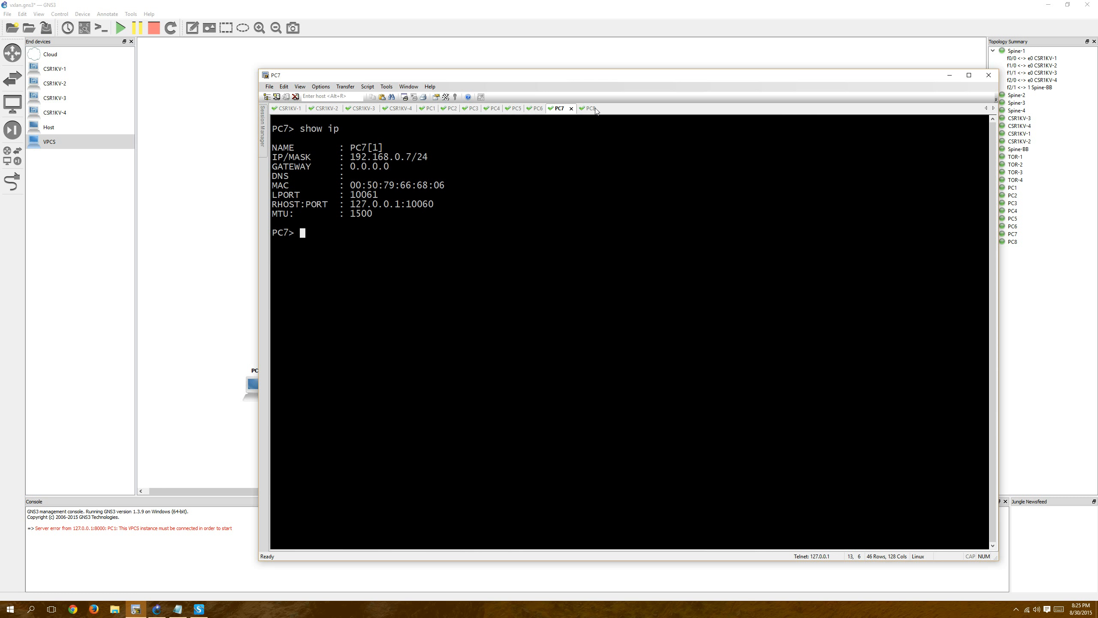
left_click(584, 108)
key("Return")
right_click(562, 139)
key("Return")
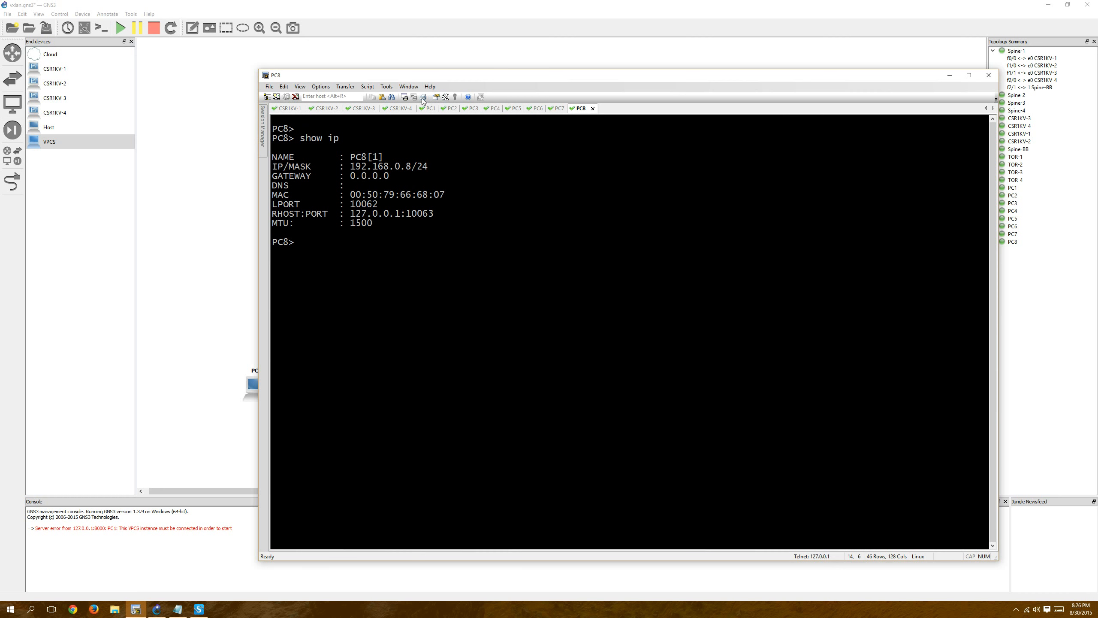
Return to PC1, move the terminal window to uncover the topology, and ping 192.168.0.2, interrupting the ping after a few replies.
left_click(430, 109)
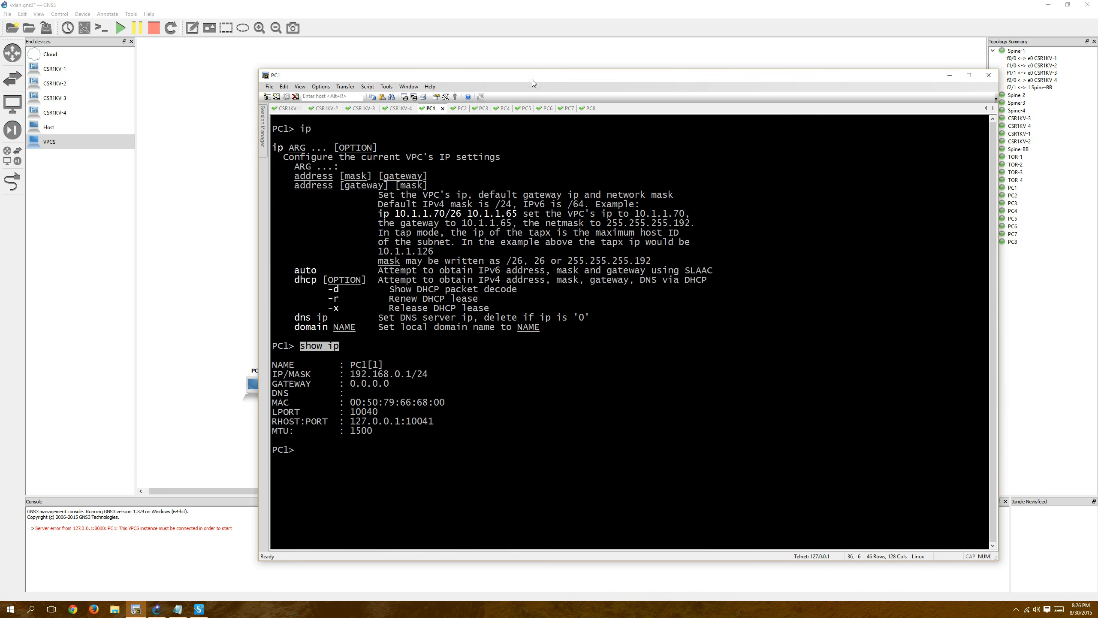
left_click_drag(545, 76, 688, 64)
type("ping ")
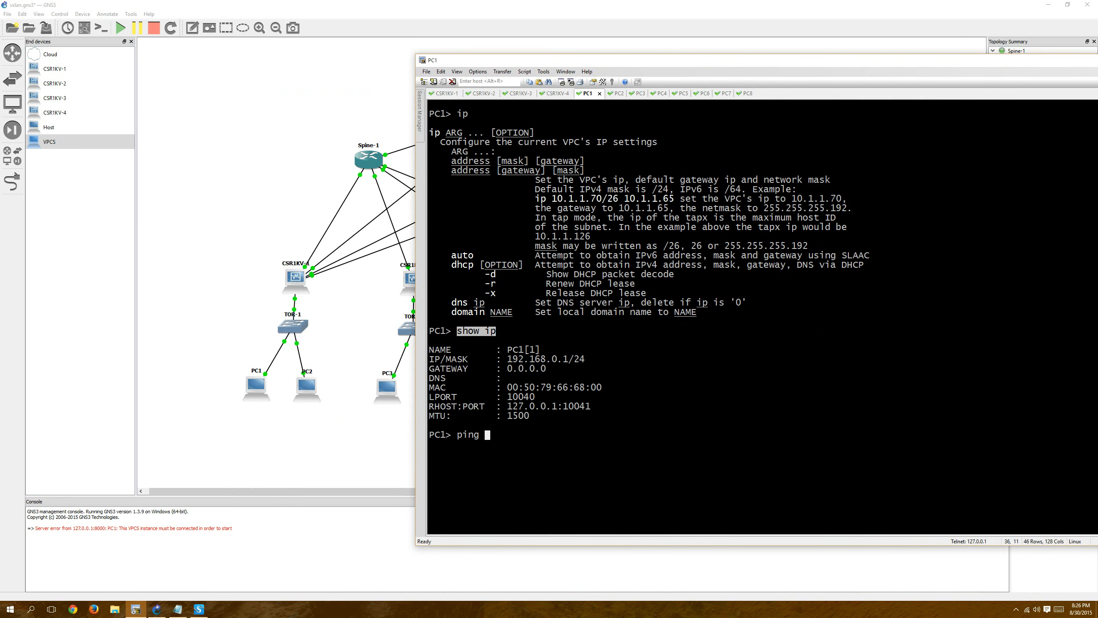
type("192.168.0.2")
key("Return")
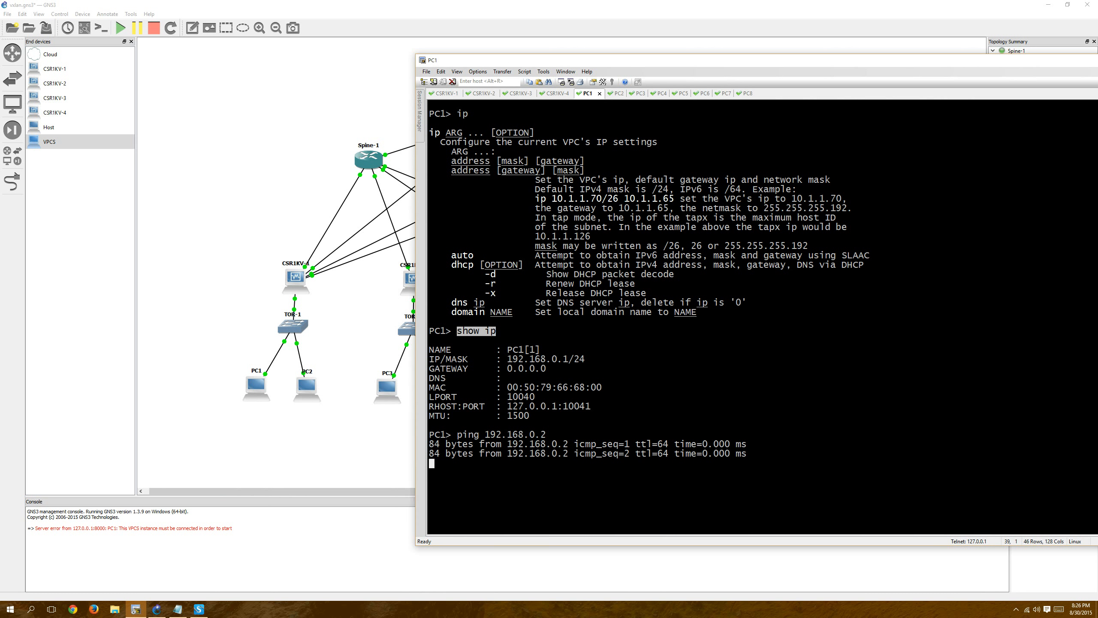
key("ctrl+c")
Test reachability from PC1 to 192.168.0.3, and recall the ping command to try another host address.
key("Up")
key("BackSpace")
type("3")
key("Return")
key("Up")
key("BackSpace")
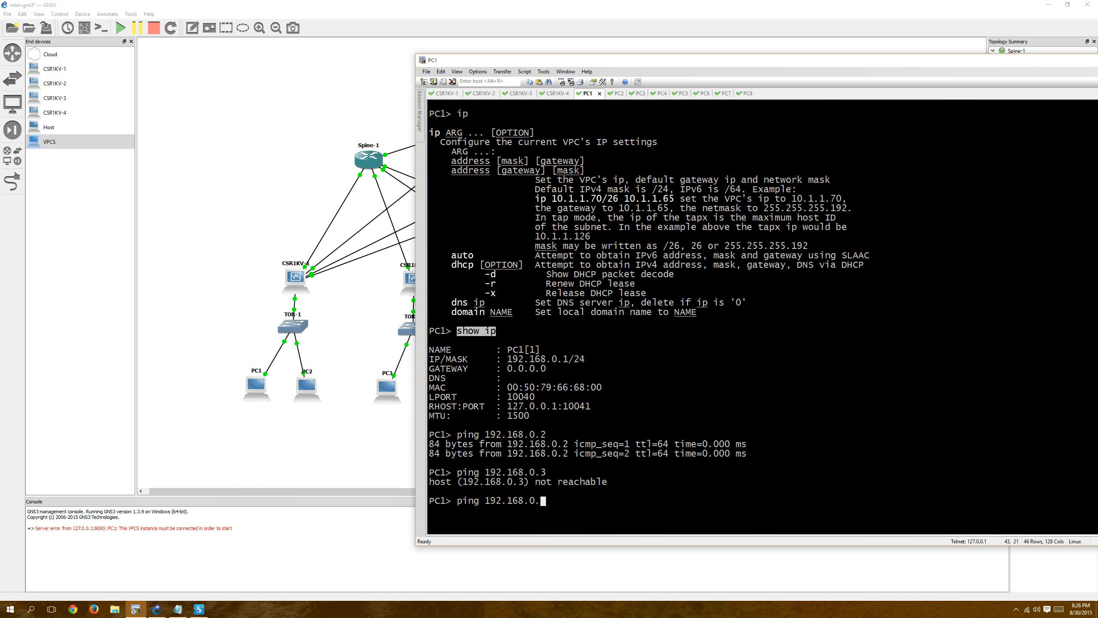
key("Return")
In Notepad, draft the lines "conf t", "!", "int nve 1" and "source-interface lo0", and paste them into the CSR1KV-1 session.
left_click(446, 93)
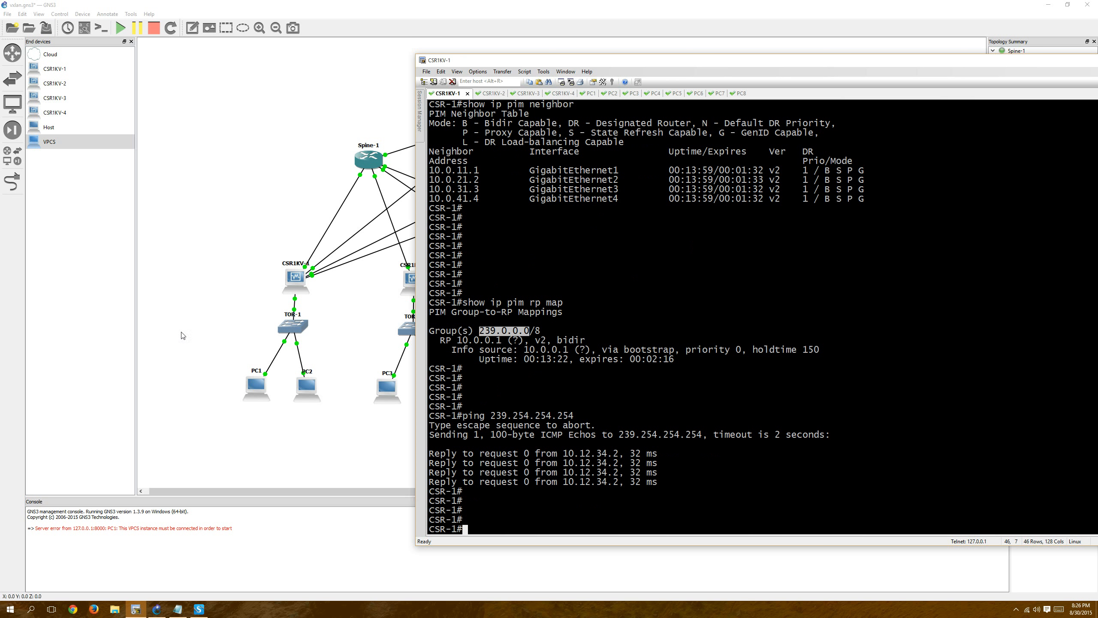
left_click(181, 614)
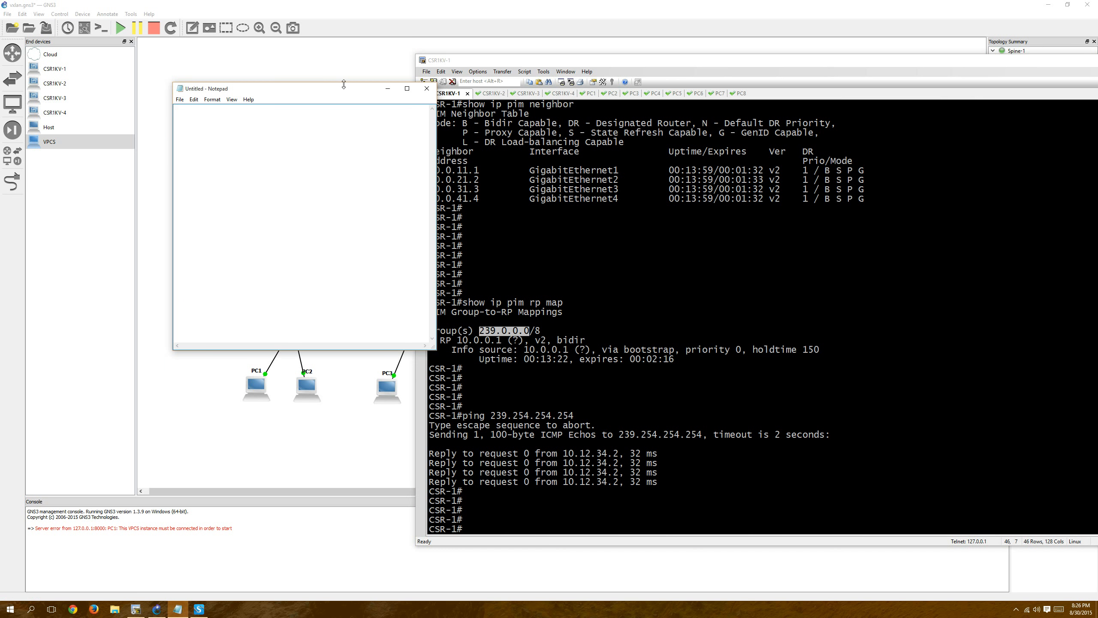
left_click_drag(329, 90, 289, 235)
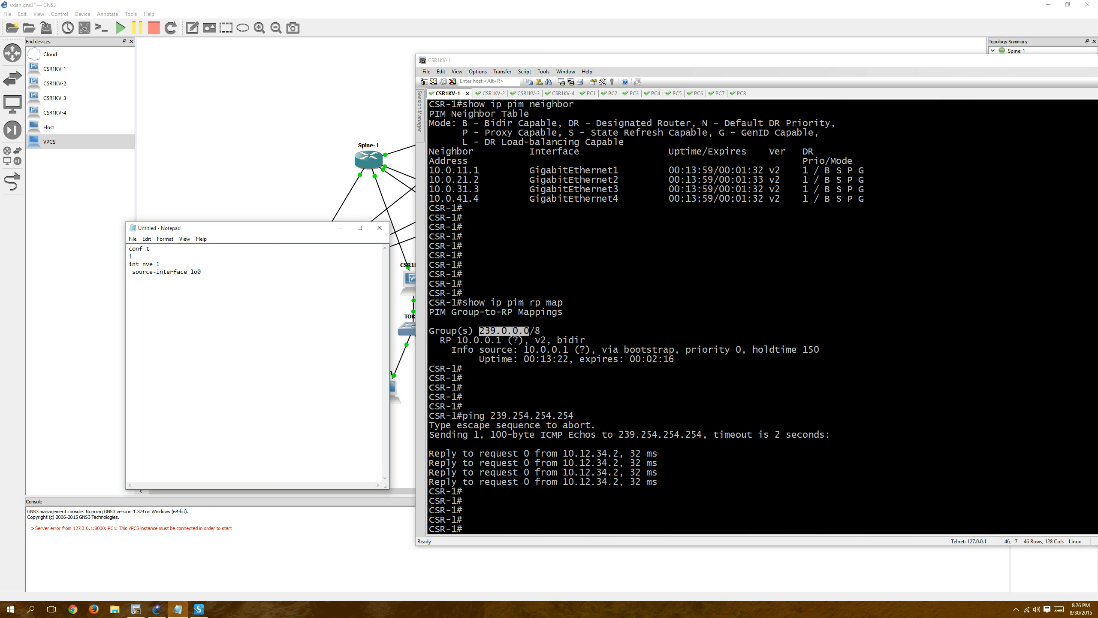
left_click_drag(284, 228, 382, 367)
left_click_drag(385, 239, 297, 186)
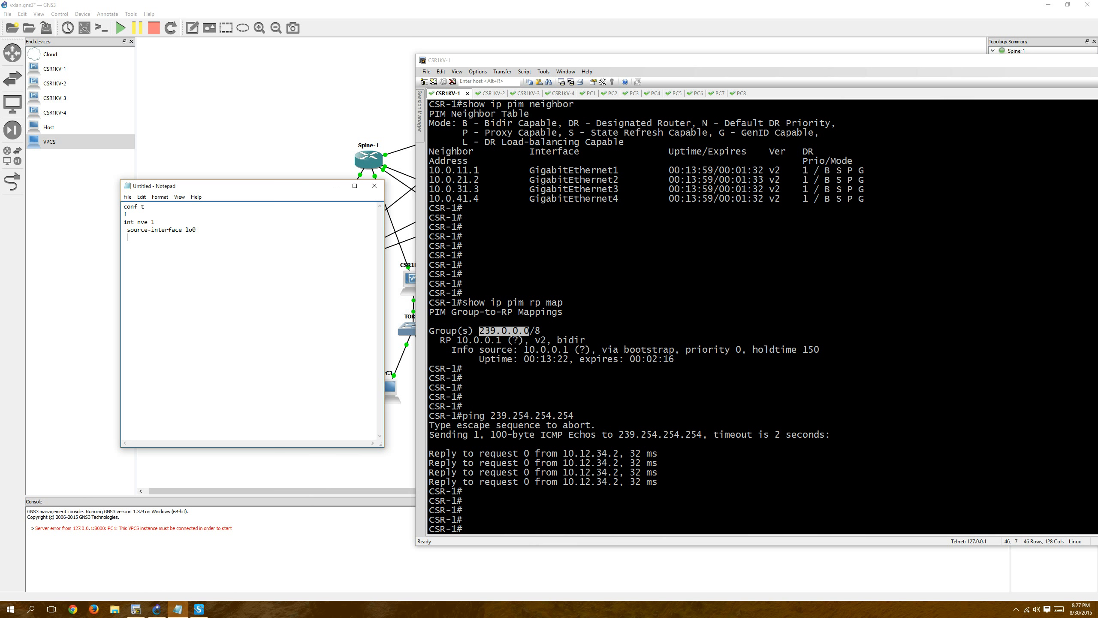
key("ctrl+a")
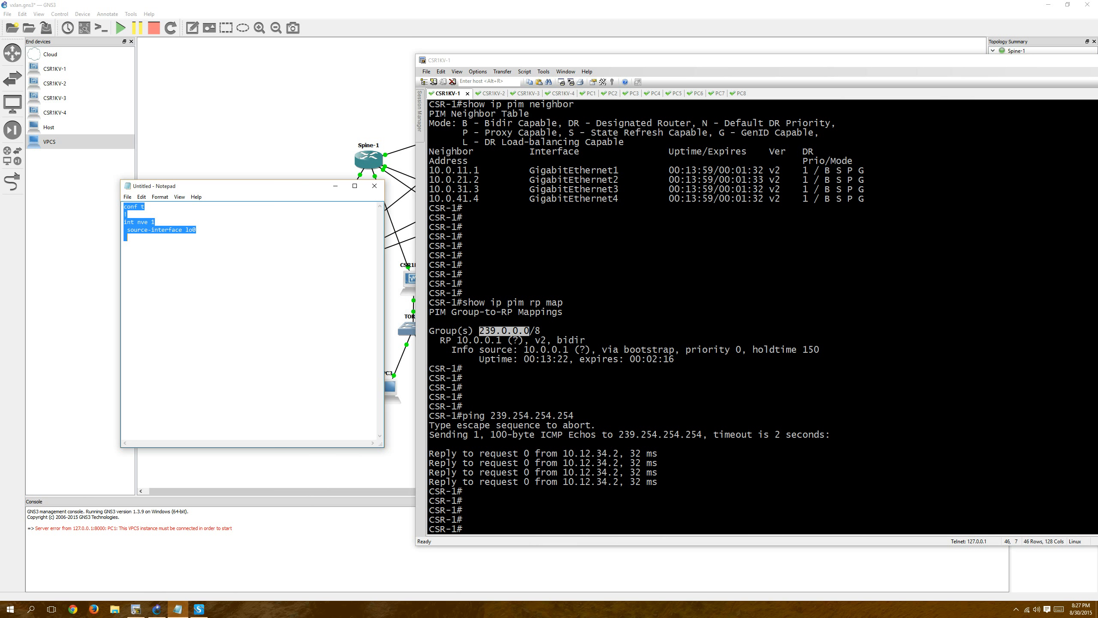
right_click(674, 260)
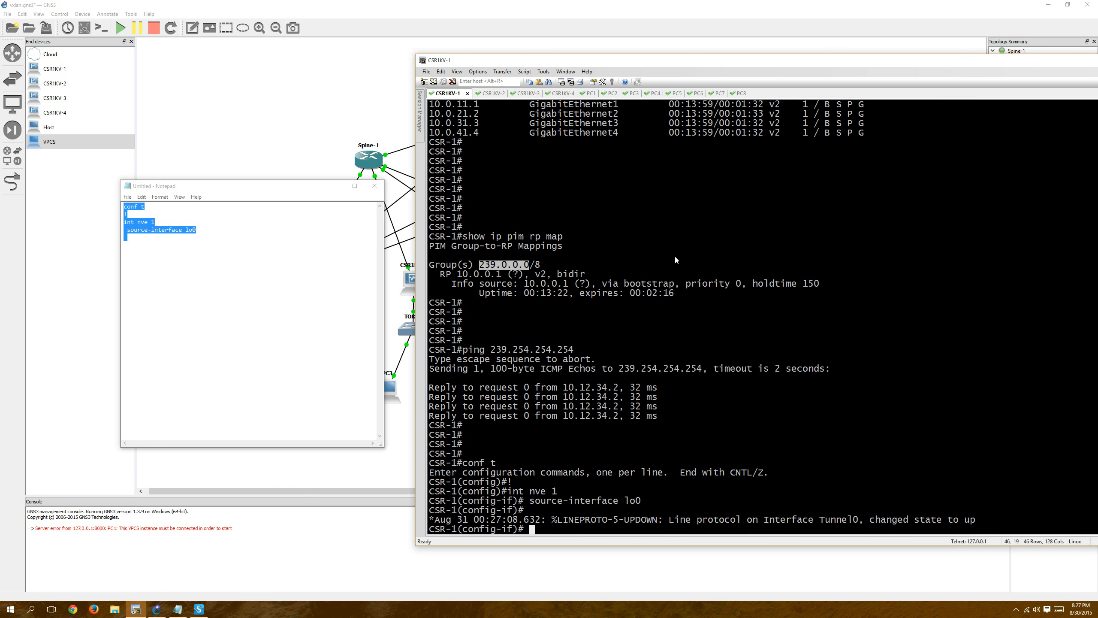
Look up the accepted VNI values for the "member vni" command under nve 1 on CSR-1.
type("mem")
key("Tab")
type("vni")
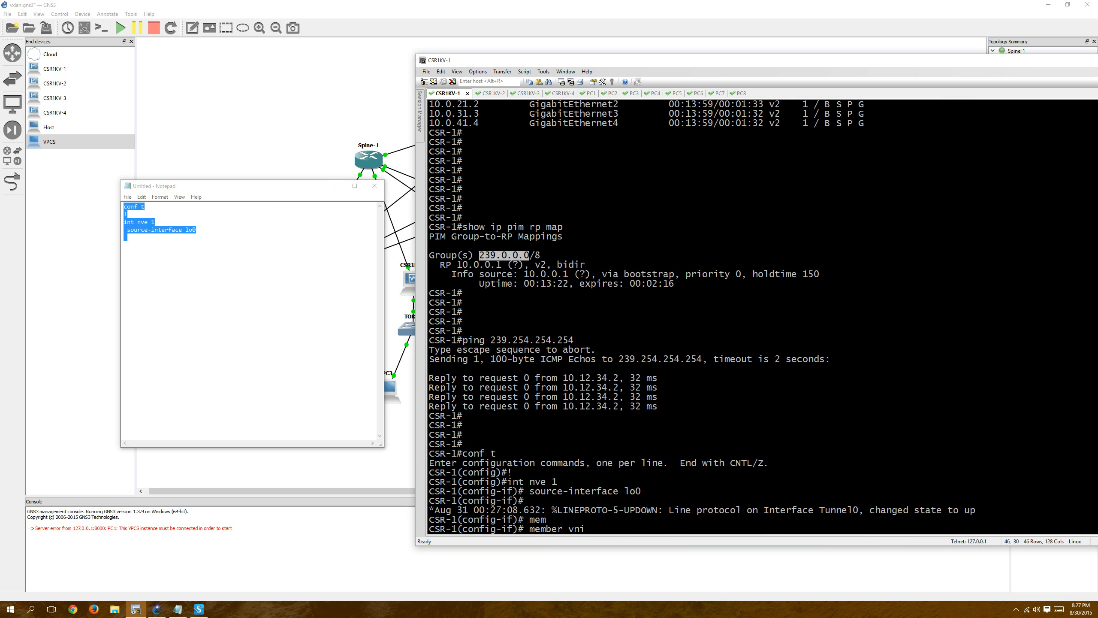
type("?")
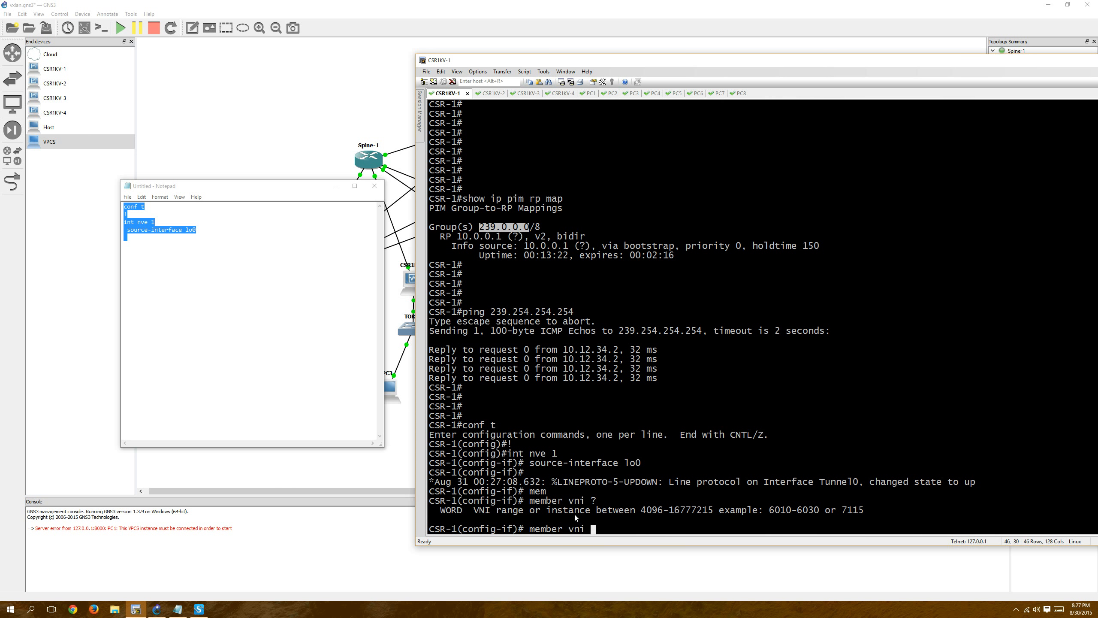
mouse_move(671, 510)
left_mouse_down()
mouse_move(706, 513)
mouse_move(679, 512)
left_mouse_up()
left_click(664, 506)
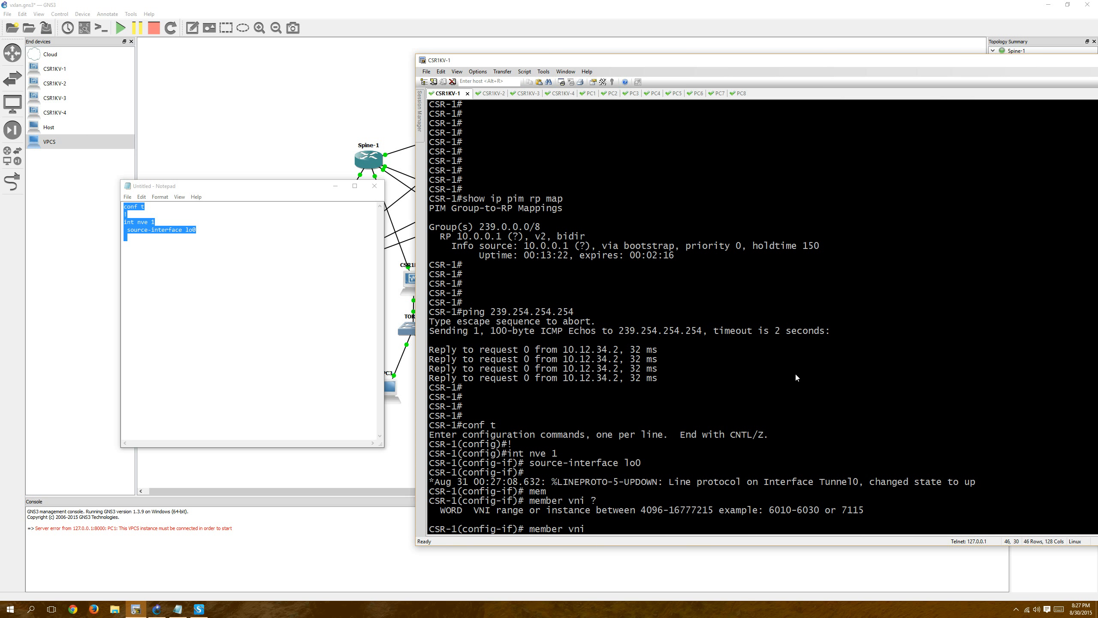
On CSR-1's nve 1 interface, map member VNI 6010 to multicast group 239.0.60.10.
type("6010 mcast")
key("Tab")
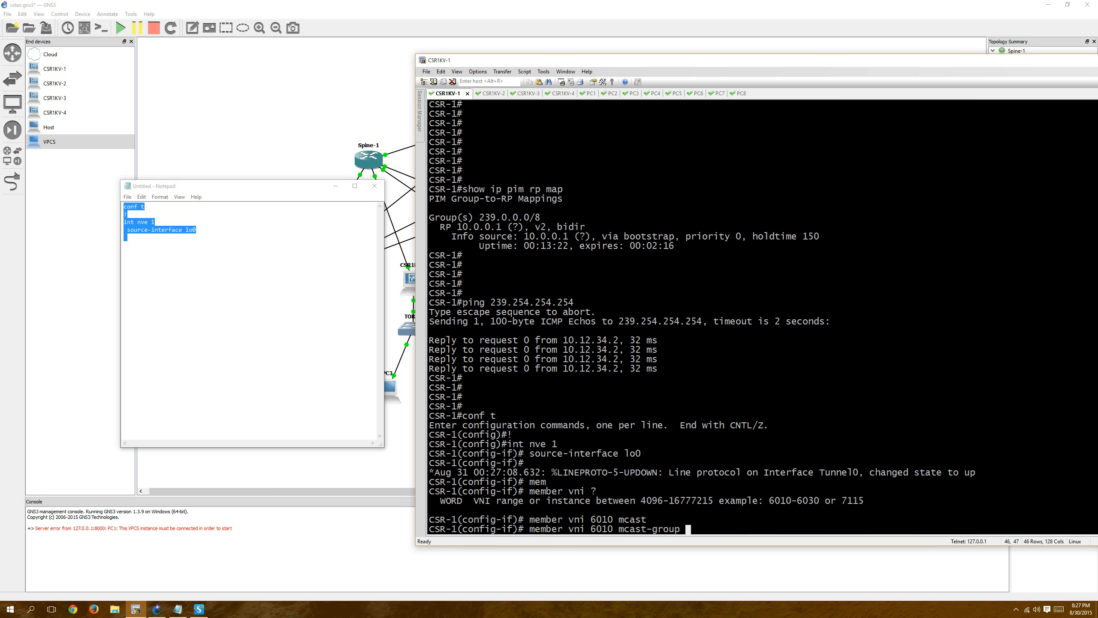
type("239.0.60.10")
key("Return")
Enable the nve 1 interface with "no shut" and end configuration mode on CSR-1.
type("no")
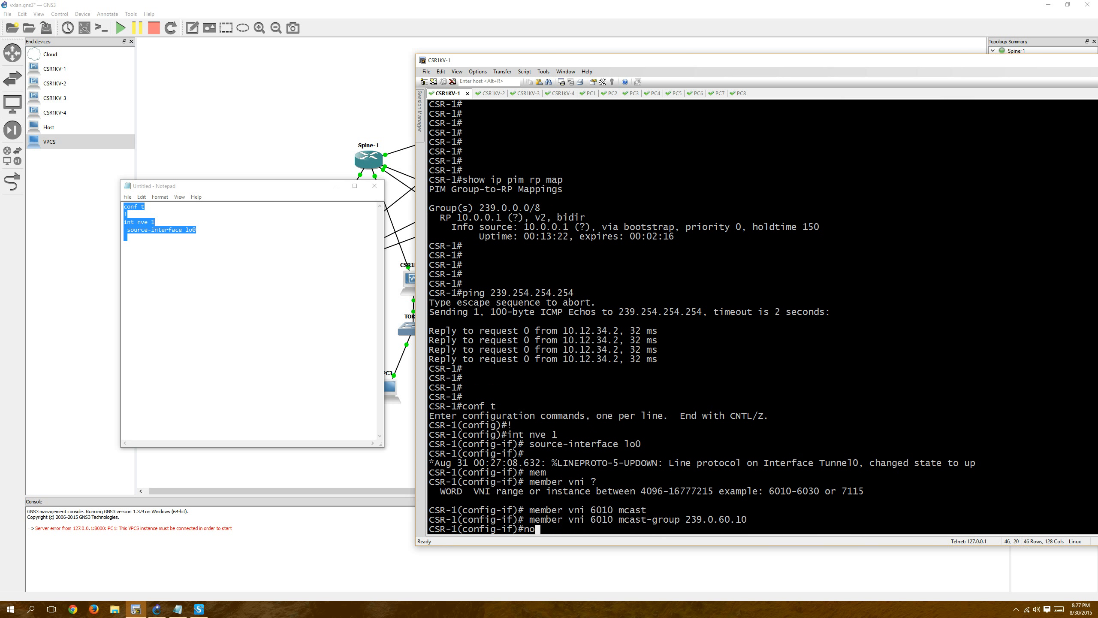
type(" shut")
key("Return")
type("end")
key("Return")
key("Return")
key("Return")
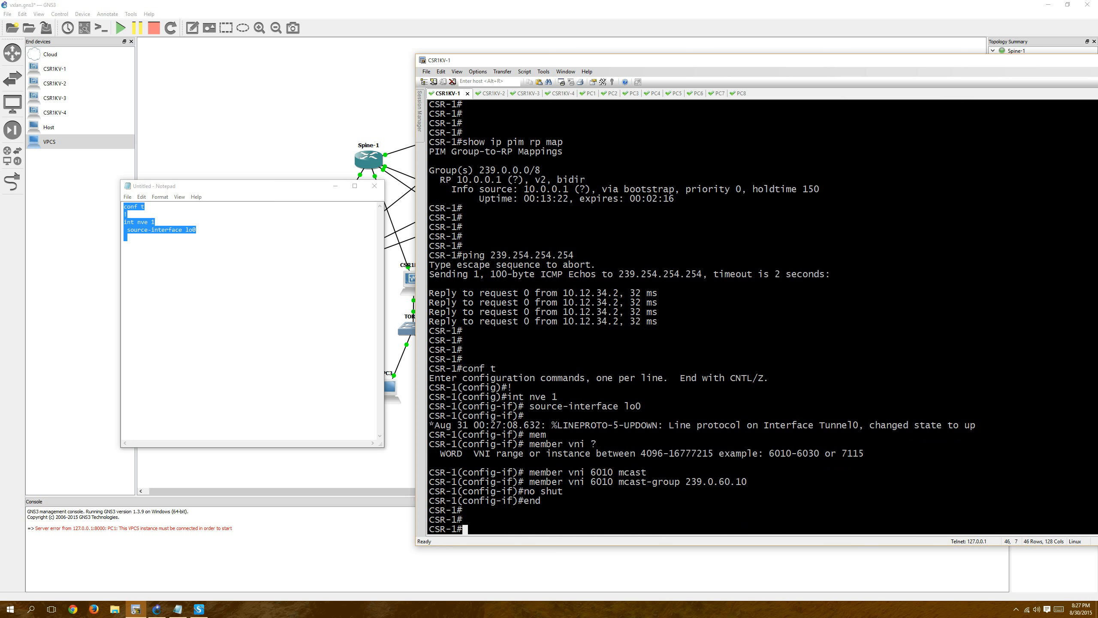
Show the running configuration of interface nve 1 on CSR-1.
type("show run int i")
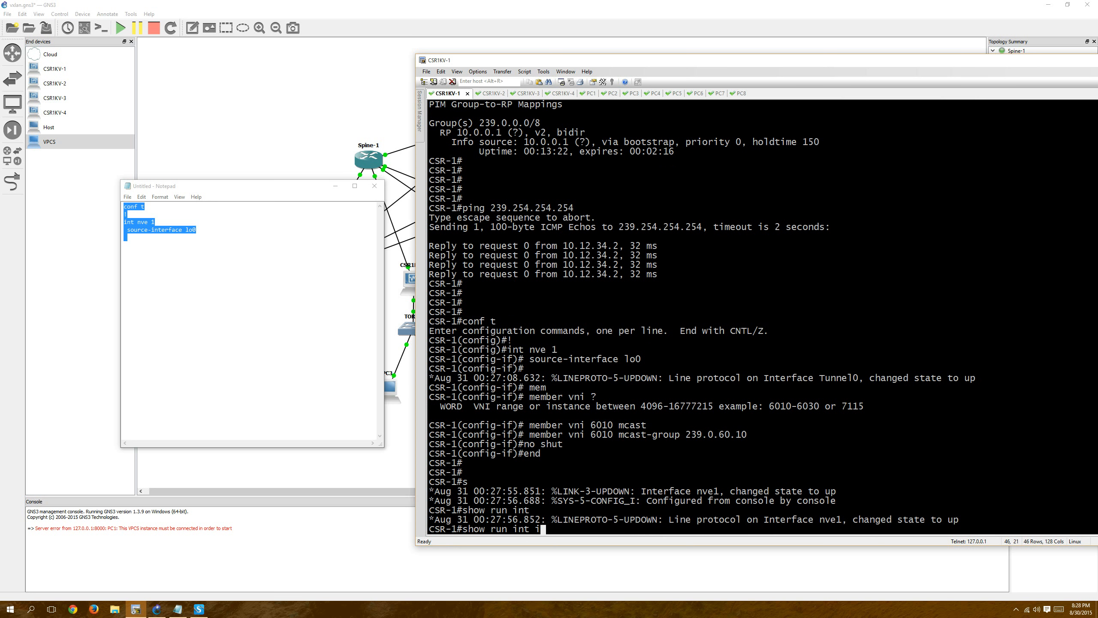
key("BackSpace")
type("nve 1")
key("Return")
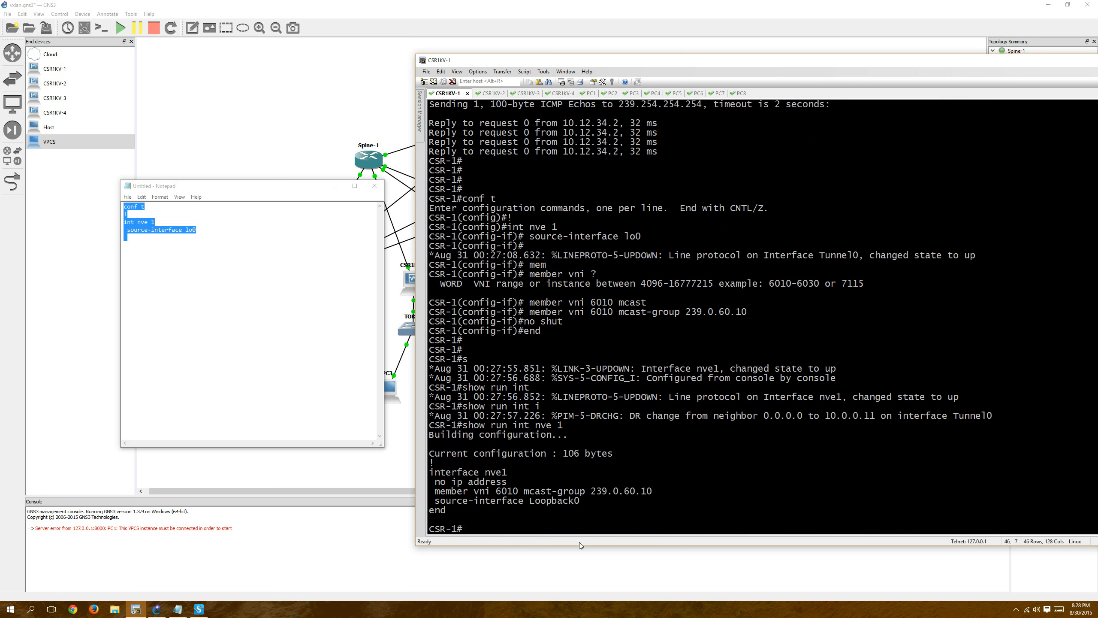
Copy the nve1 interface configuration from the CSR-1 output into Notepad, replacing the draft lines after "conf t".
left_click_drag(581, 501, 430, 459)
key("Return")
key("Return")
key("Return")
left_click_drag(122, 242, 115, 214)
key("ctrl+v")
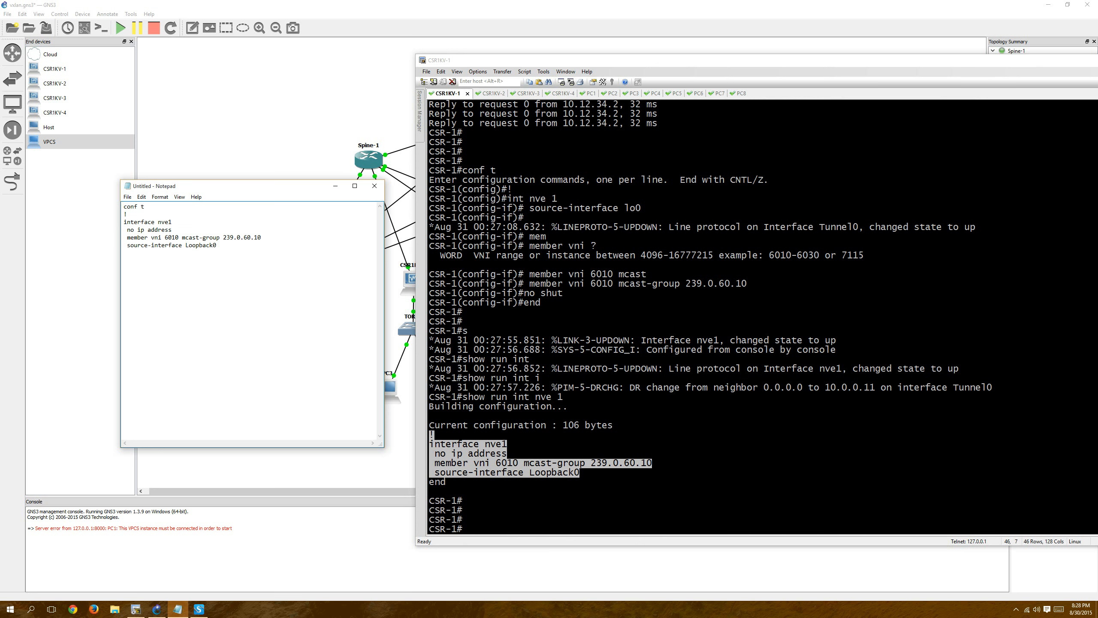
Add "no shut" and a "!" separator below the nve1 lines in Notepad, moving the window briefly to uncover the topology.
type("no shut")
key("BackSpace")
type("ut")
key("Return")
type("!")
left_click_drag(277, 189, 726, 256)
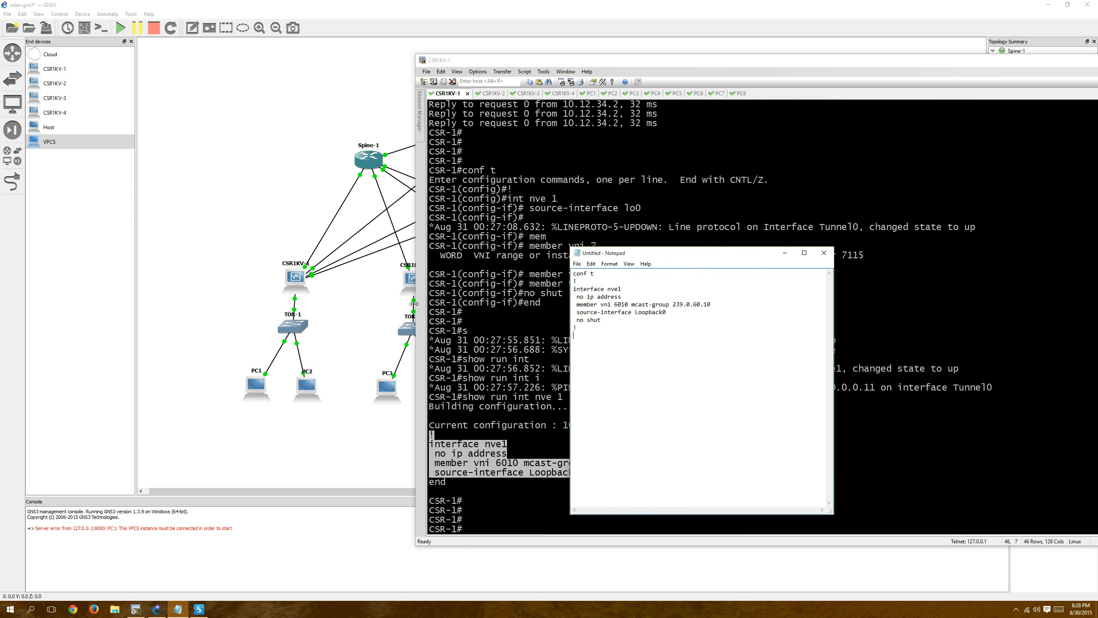
left_click_drag(620, 248, 174, 180)
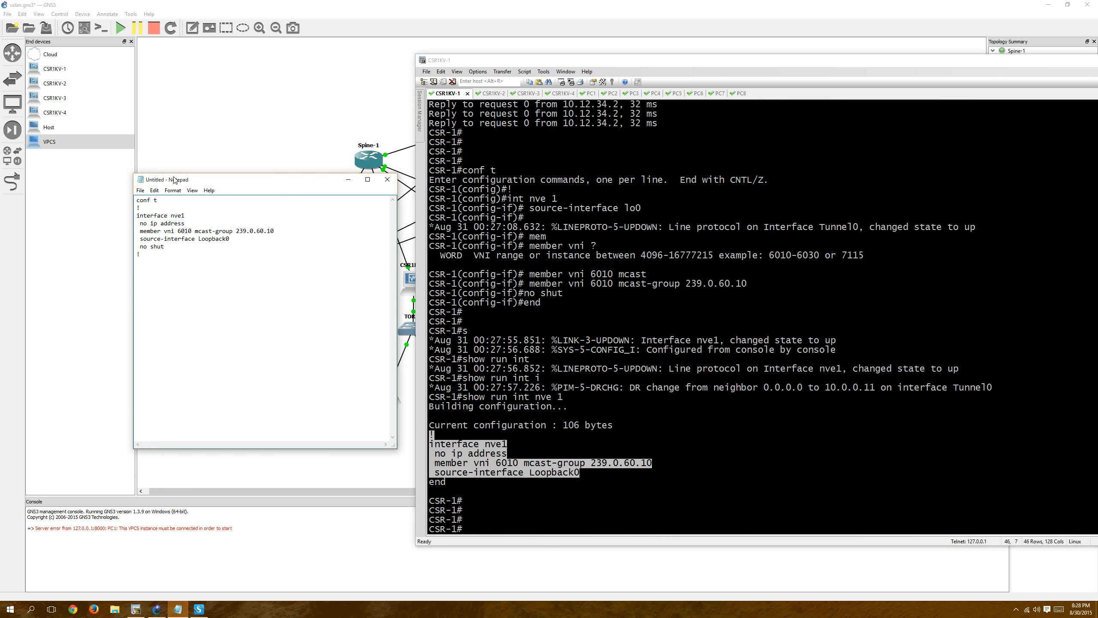
Add an "int gi5" section to the Notepad draft with "no shut" and "service instance 60 ethernet".
type("int gi")
type("5  service")
type(" instanc")
type("e 60")
type(" ethernet")
key("Up")
key("Left")
key("Return")
key("Up")
type("no shut")
key("Down")
key("End")
key("Return")
left_click_drag(249, 172, 285, 215)
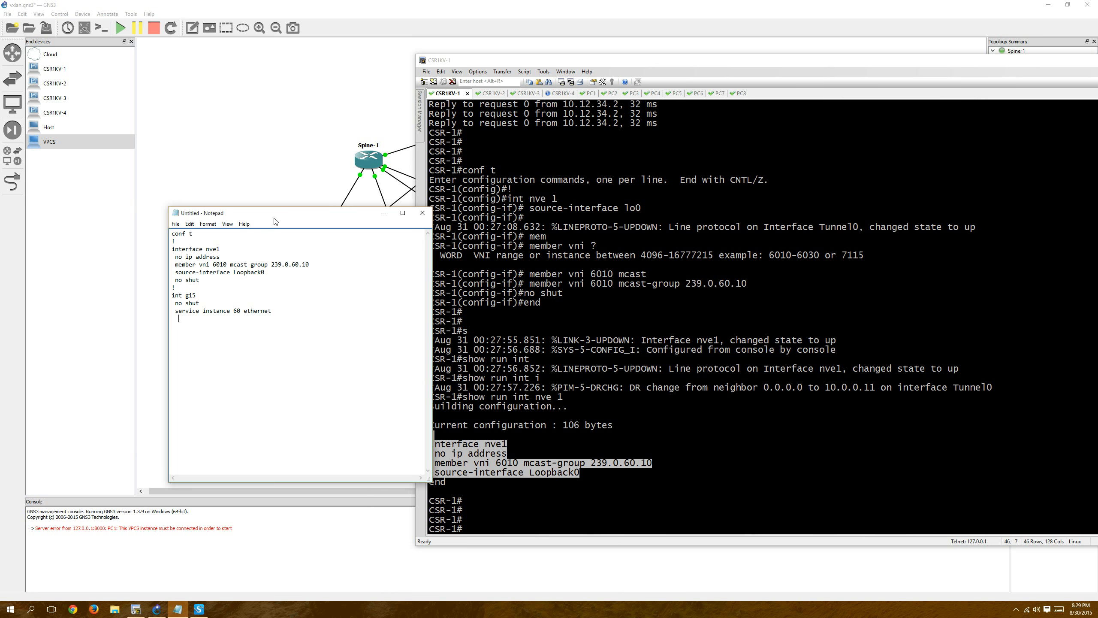
Complete the draft with "encapsulation untagged", two "exit" lines and "bridge-domain 1".
type("enca")
type("psulation un")
type("tagged  ")
type("exit")
key("Return")
type("exit ")
type("bridge-doma")
type("in")
double_click(231, 317)
left_click(233, 338)
type("1")
key("BackSpace")
Copy the whole Notepad draft and paste it into the CSR1KV-1 session, ending in bridge-domain 1 configuration.
key("ctrl+a")
key("ctrl+c")
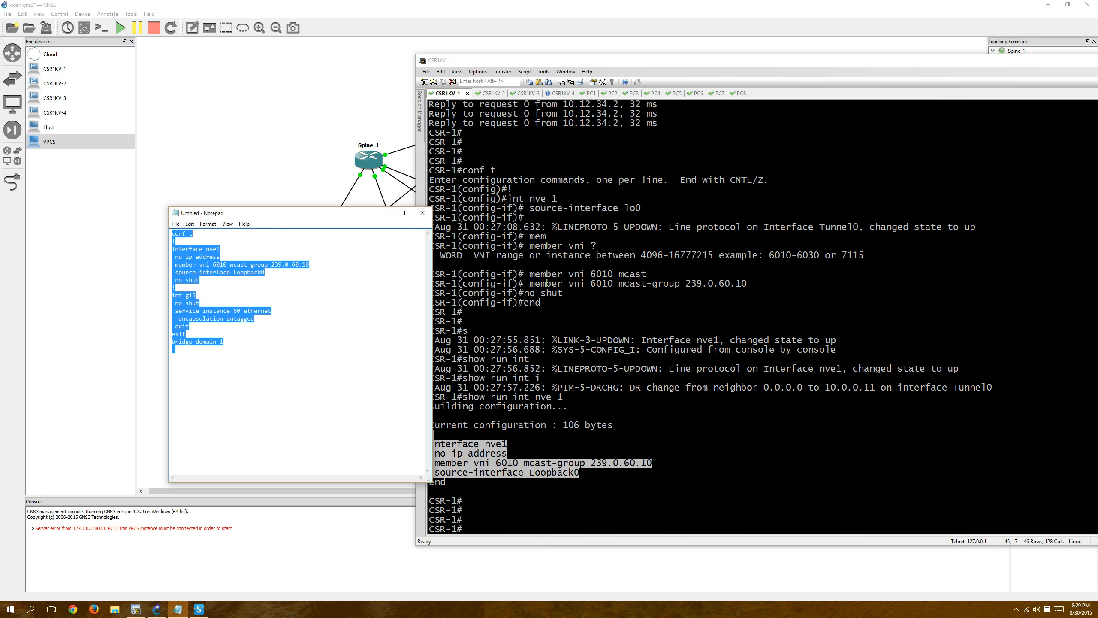
left_click(768, 433)
right_click(769, 432)
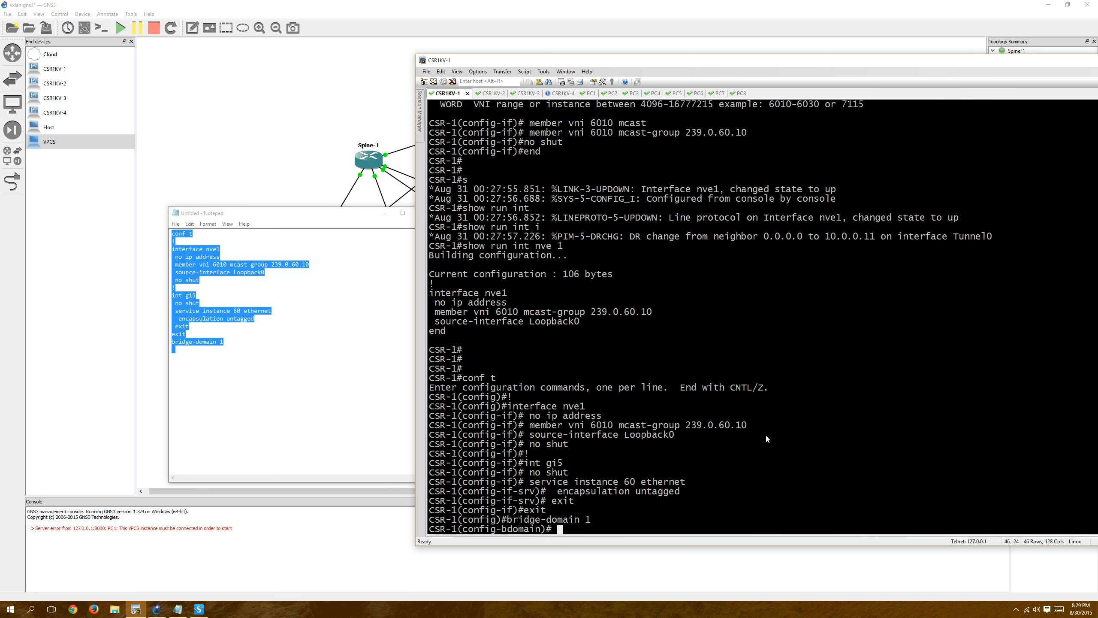
key("Return")
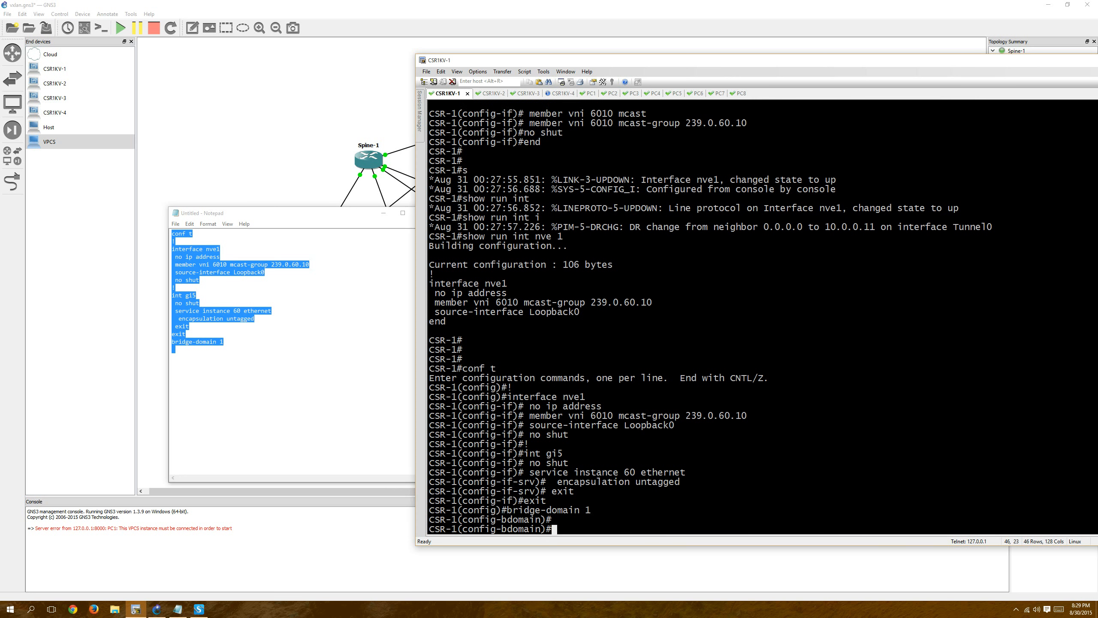
key("Return")
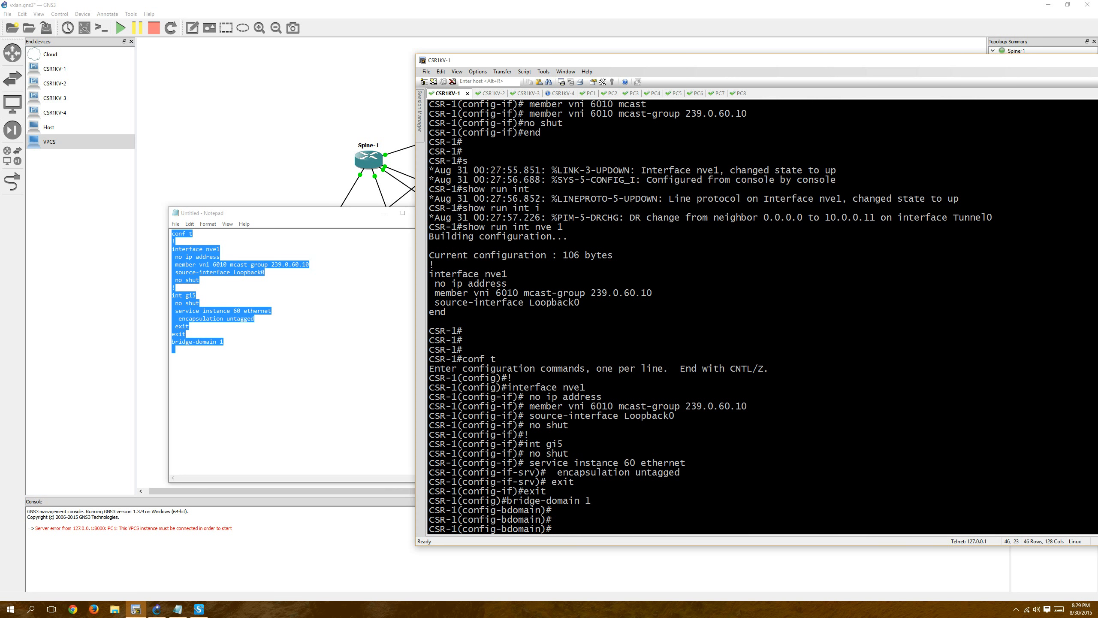
key("Return")
key("Return")
key("Return")
key("Return")
key("Return")
key("Return")
key("Return")
key("Return")
key("Return")
key("Return")
key("Return")
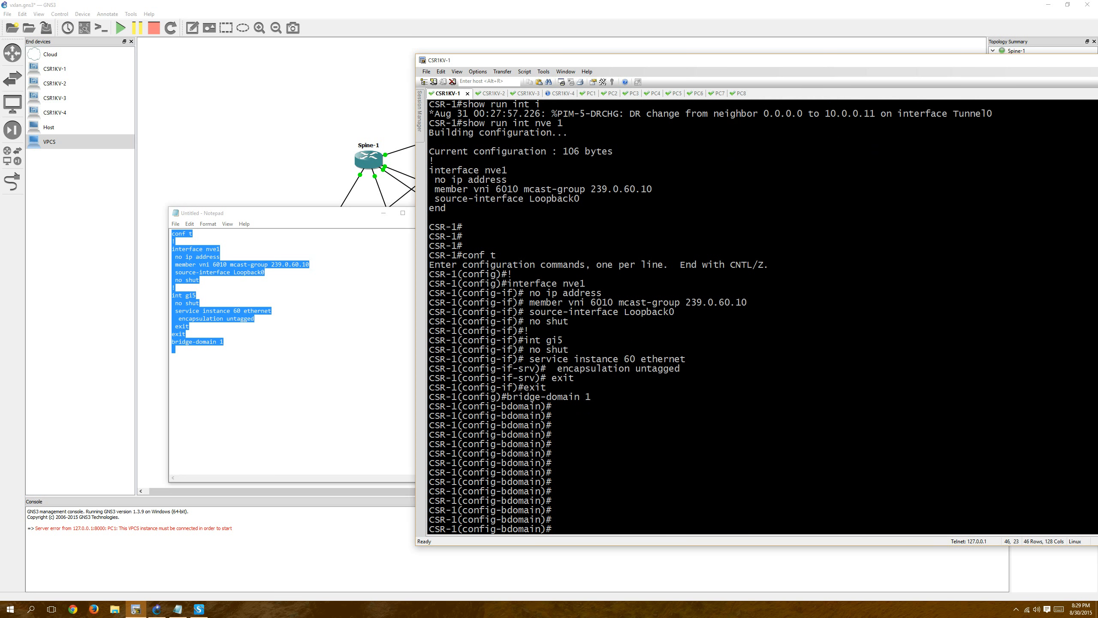
Add GigabitEthernet 5 service-instance 60 as a member of bridge-domain 1 on CSR-1.
type("mem")
key("Tab")
type("gin")
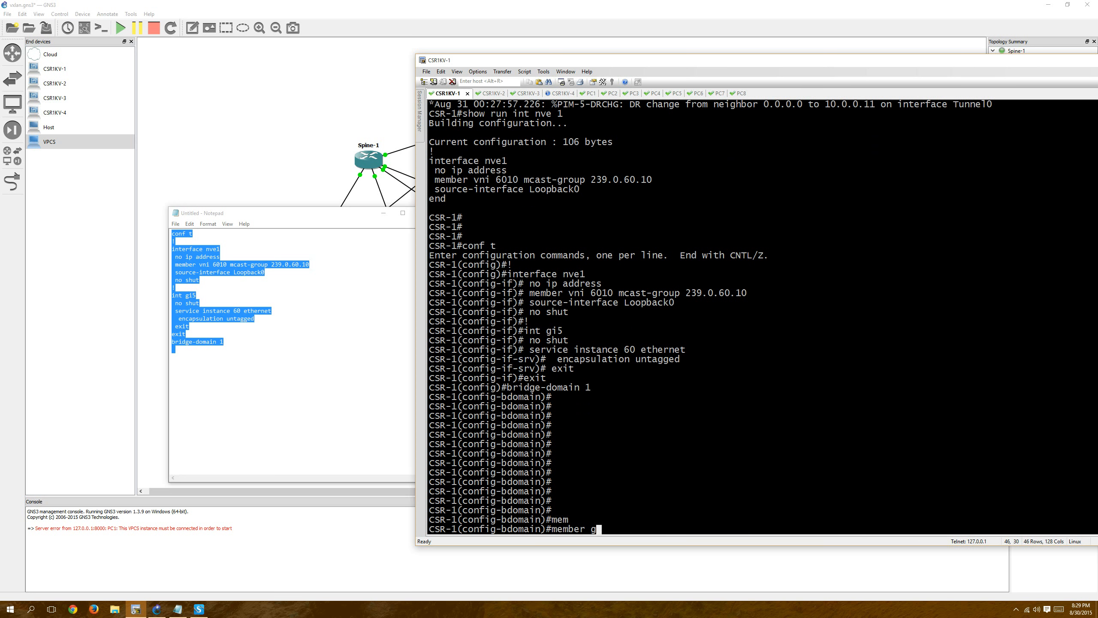
key("Tab")
key("BackSpace")
key("Tab")
type("5")
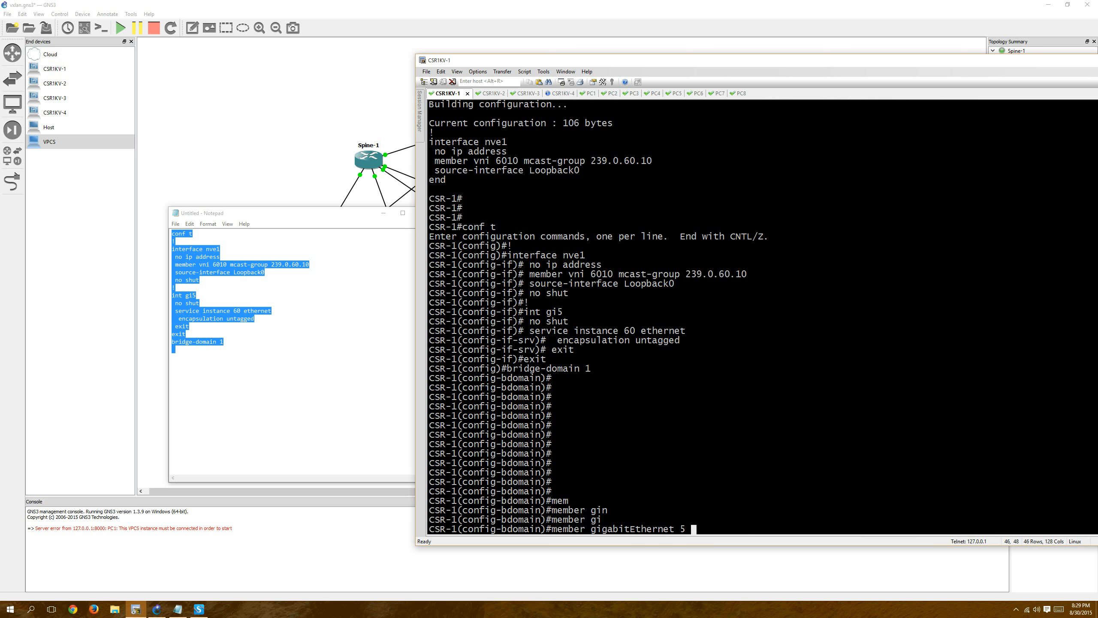
type(" se")
key("Tab")
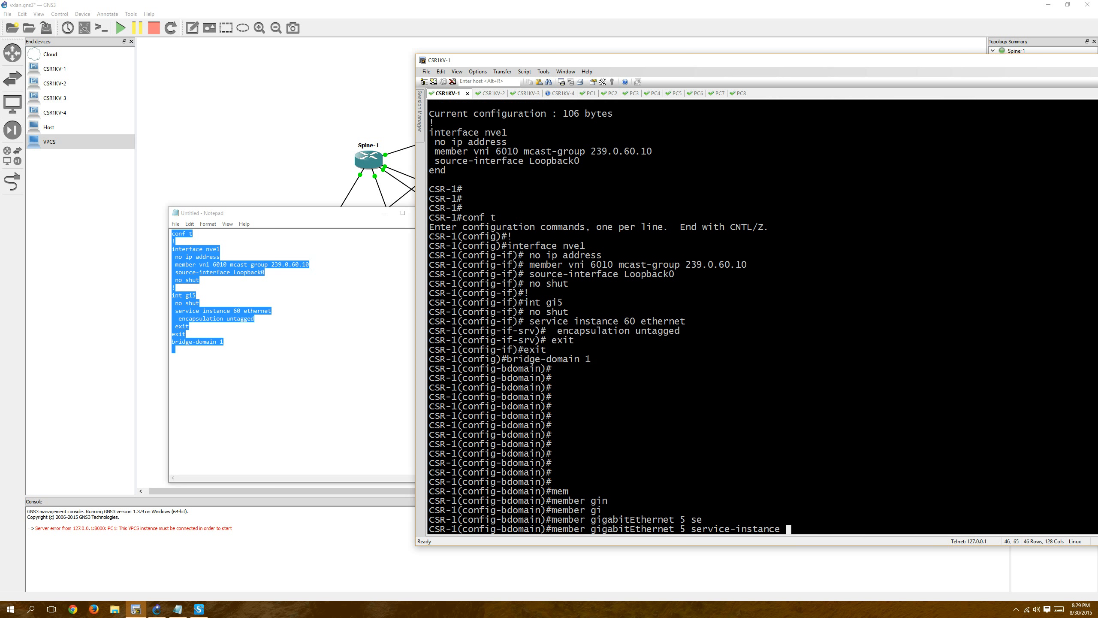
type("60")
key("Return")
Add VNI 6010 as a member of bridge-domain 1 on CSR-1.
type("mem")
key("Tab")
type("vni")
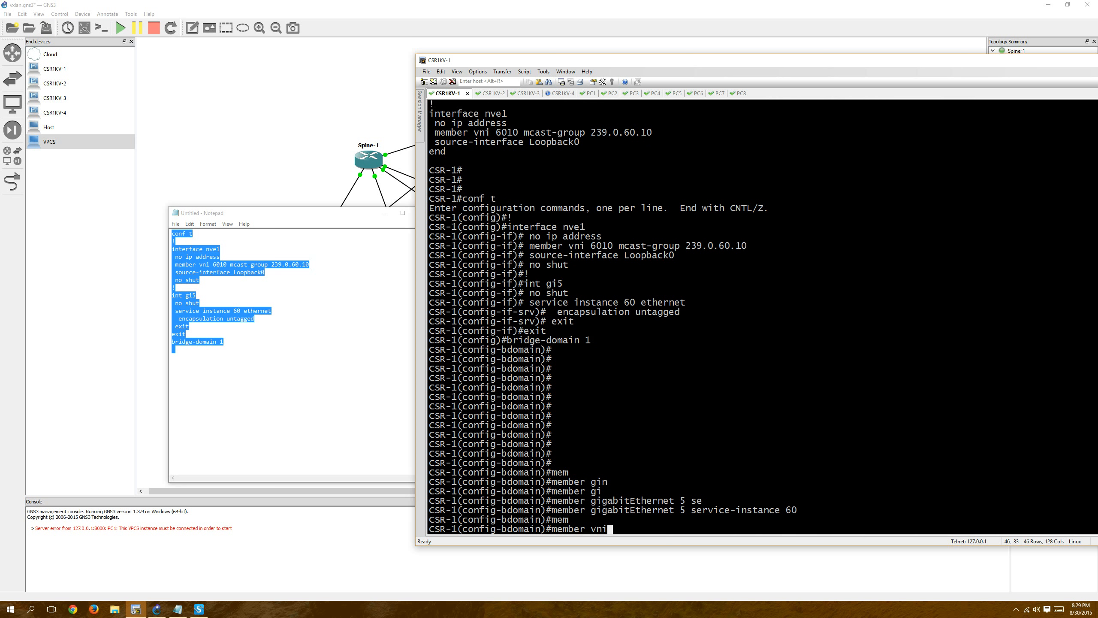
key("Tab")
type("6010")
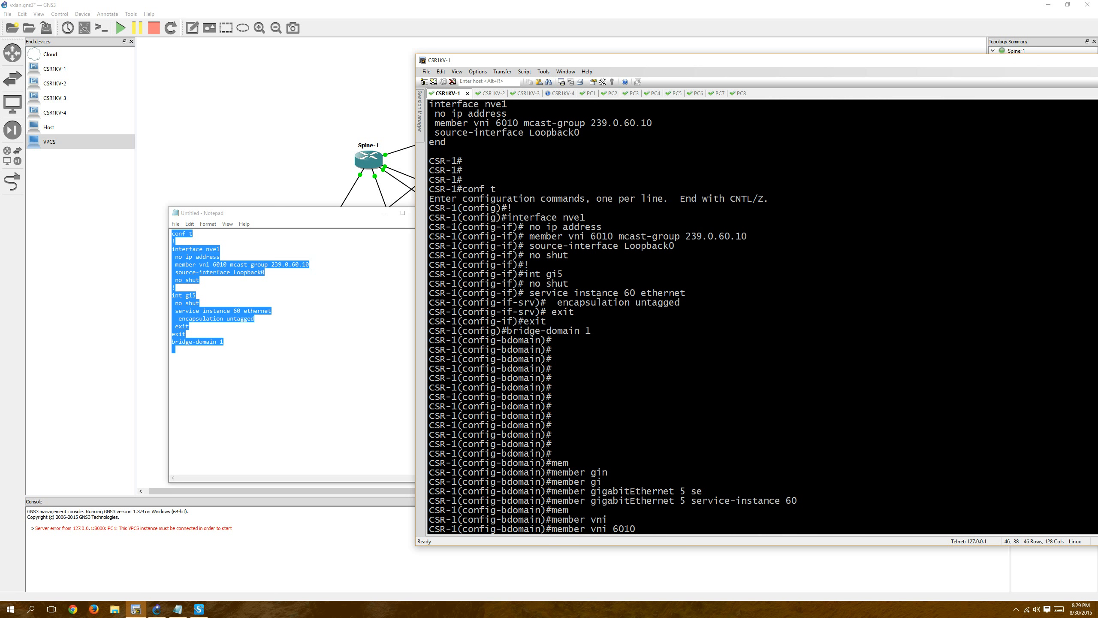
left_click(209, 289)
double_click(214, 272)
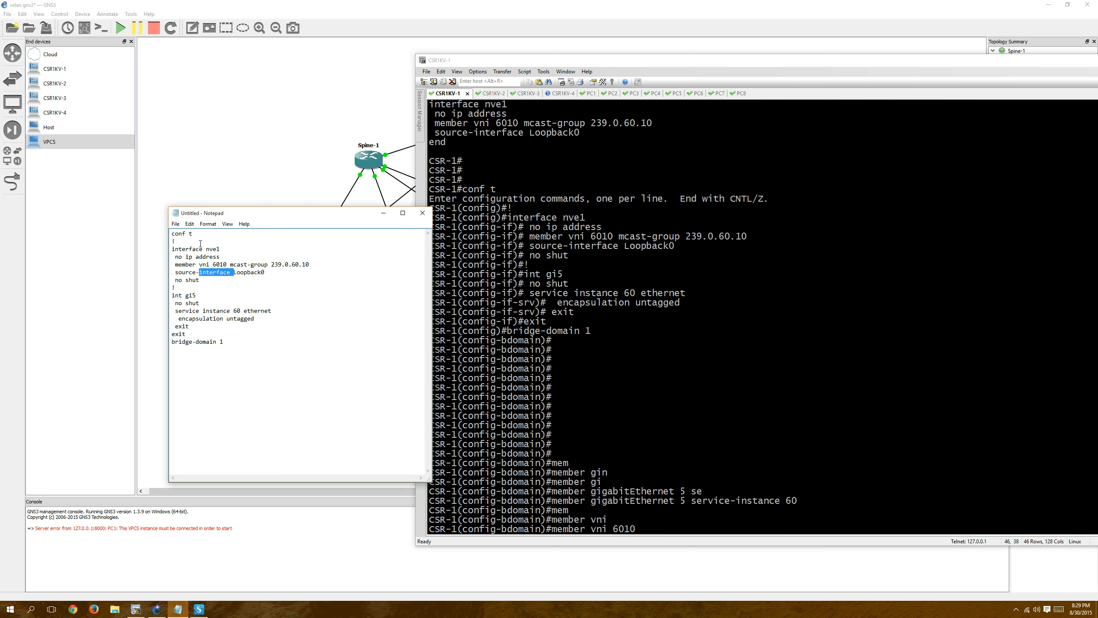
left_click(786, 396)
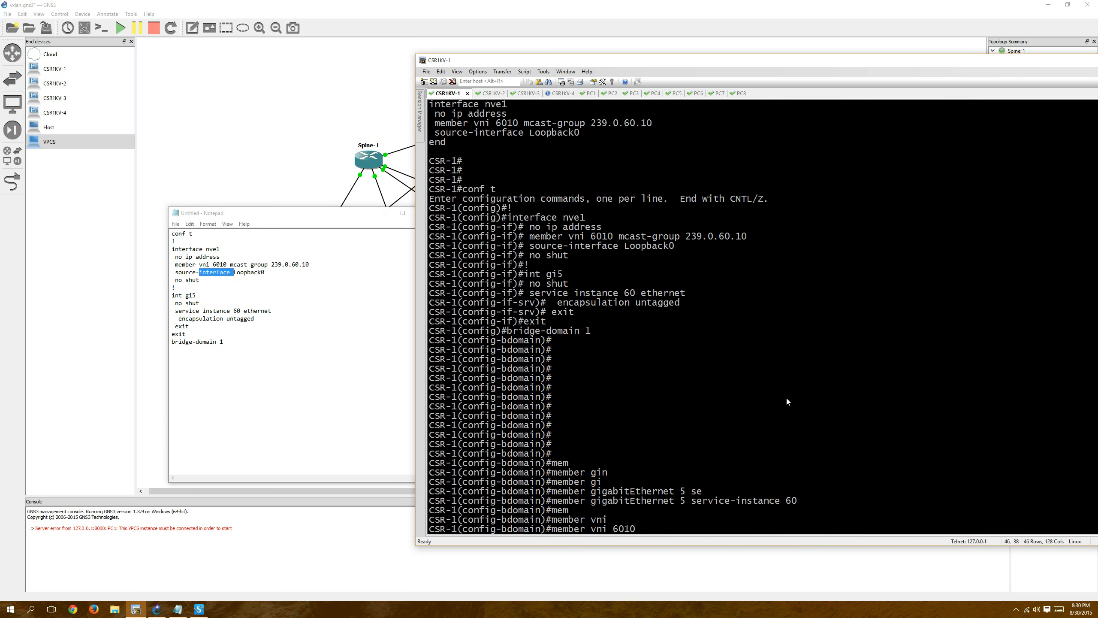
key("Return")
Enable bridge-domain 1 with "no shut", exit it and end configuration mode on CSR-1.
left_click_drag(210, 256, 216, 248)
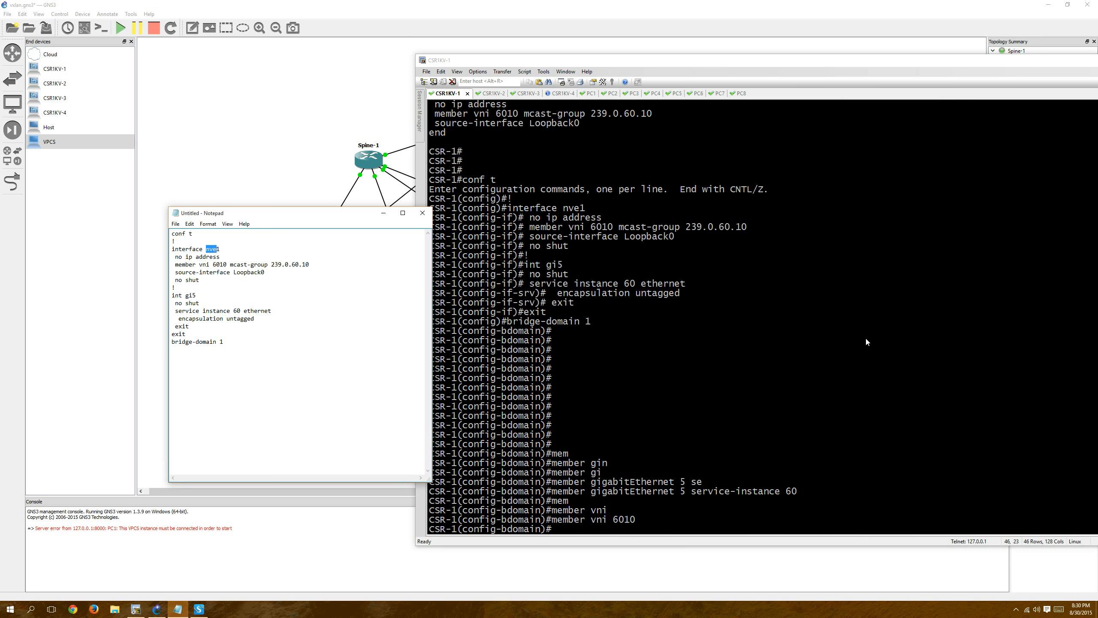
left_click(848, 343)
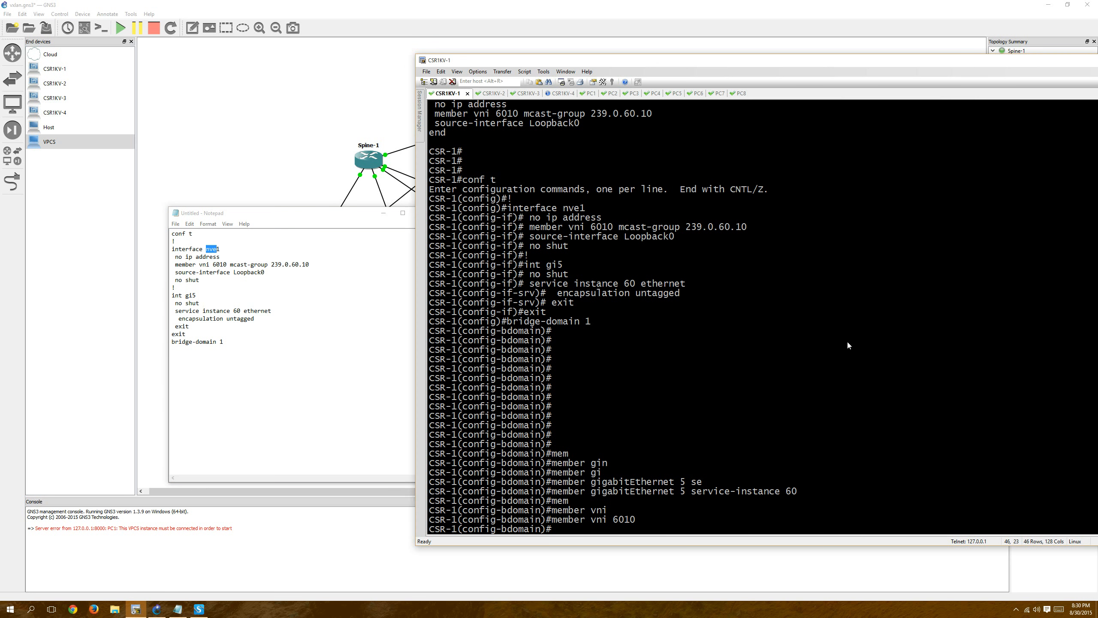
key("Return")
type("no s")
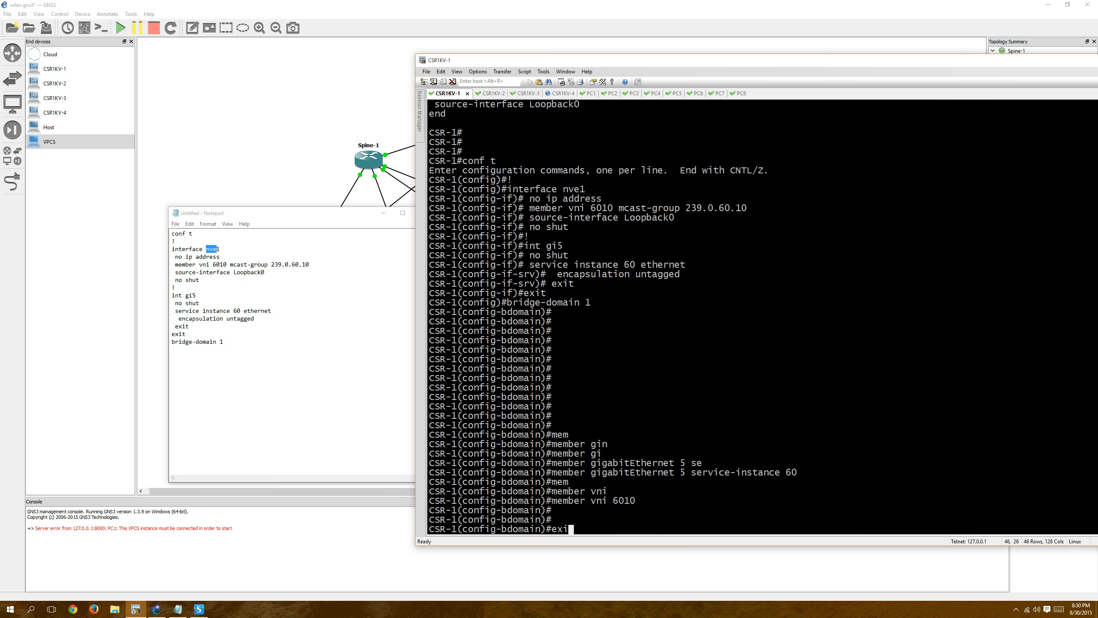
type("hut")
key("Return")
type("exit")
key("Return")
key("Return")
key("Return")
key("Return")
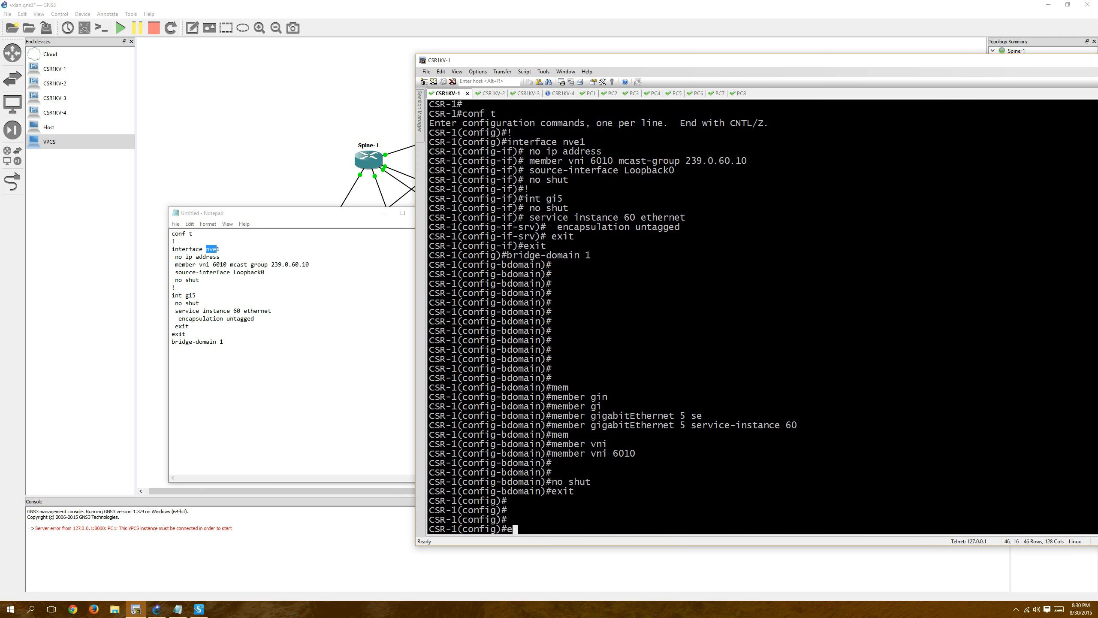
type("end")
key("Return")
Display the bridge-domain section of CSR-1's running configuration with "show run | sec bridge-domain".
type("sh")
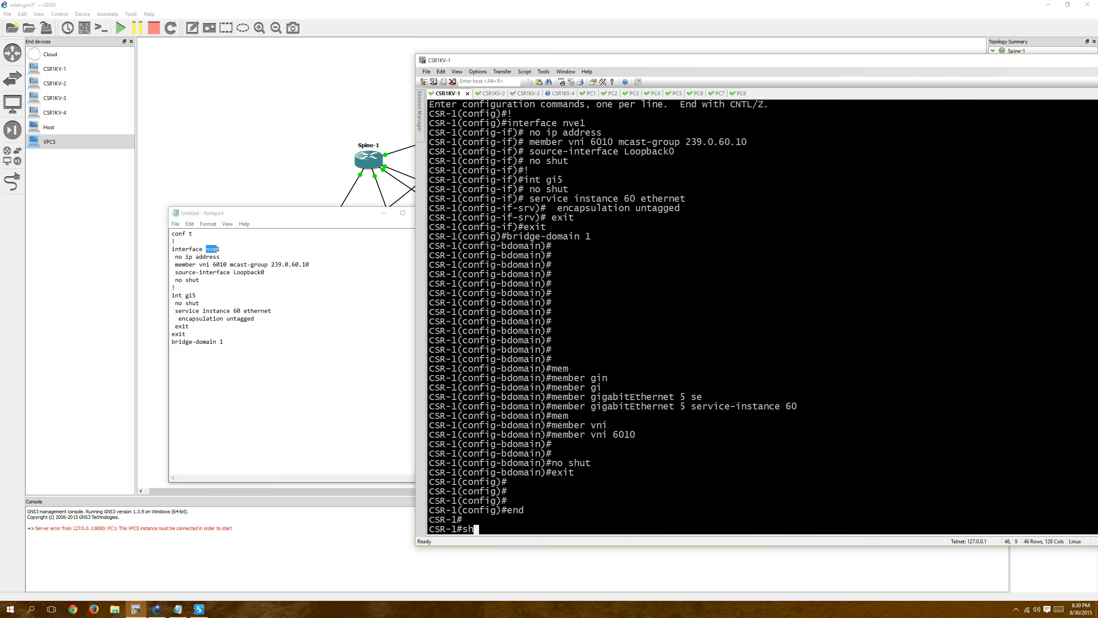
type("ow run | sec bridge-")
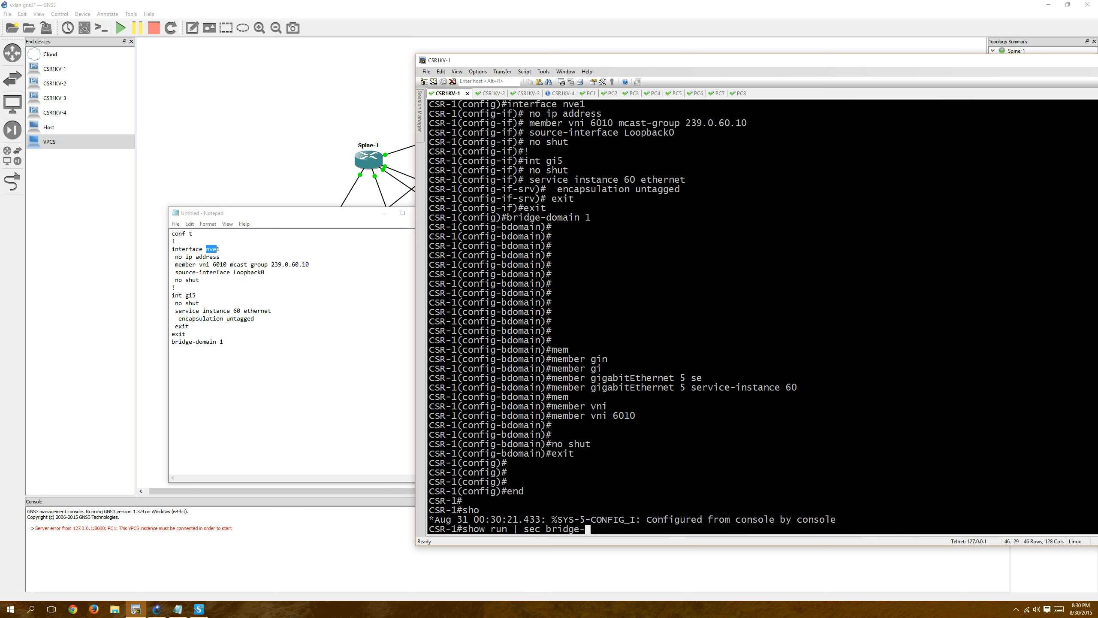
type("domai")
type("n")
key("Return")
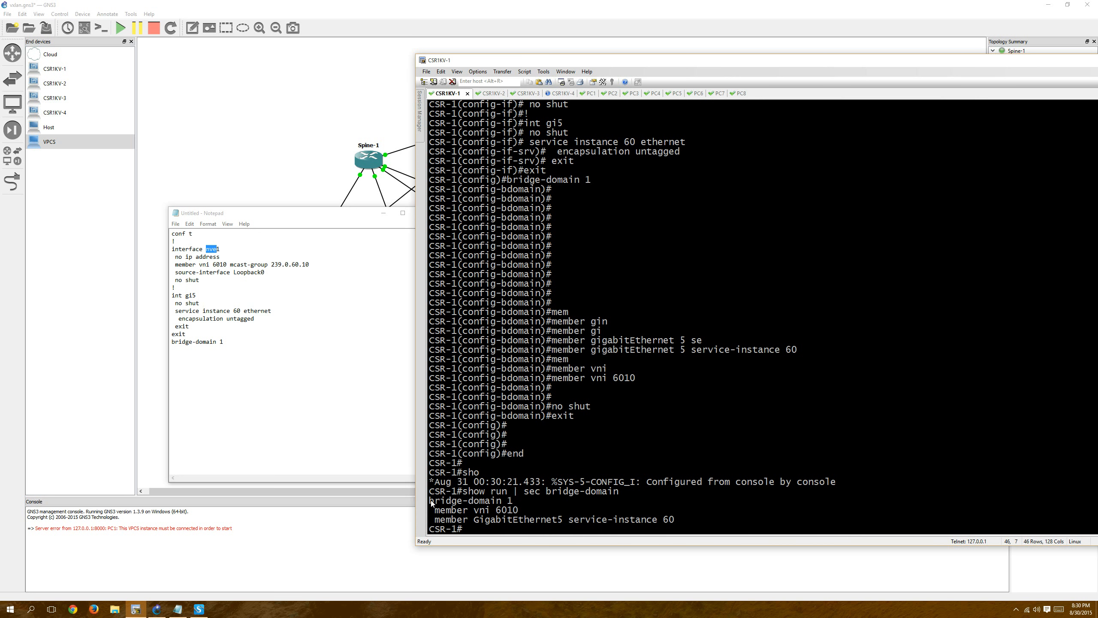
Copy the bridge-domain output with both member lines over the draft's bridge-domain line in Notepad, and close the draft with "end".
left_click_drag(431, 500, 744, 519)
left_click(206, 356)
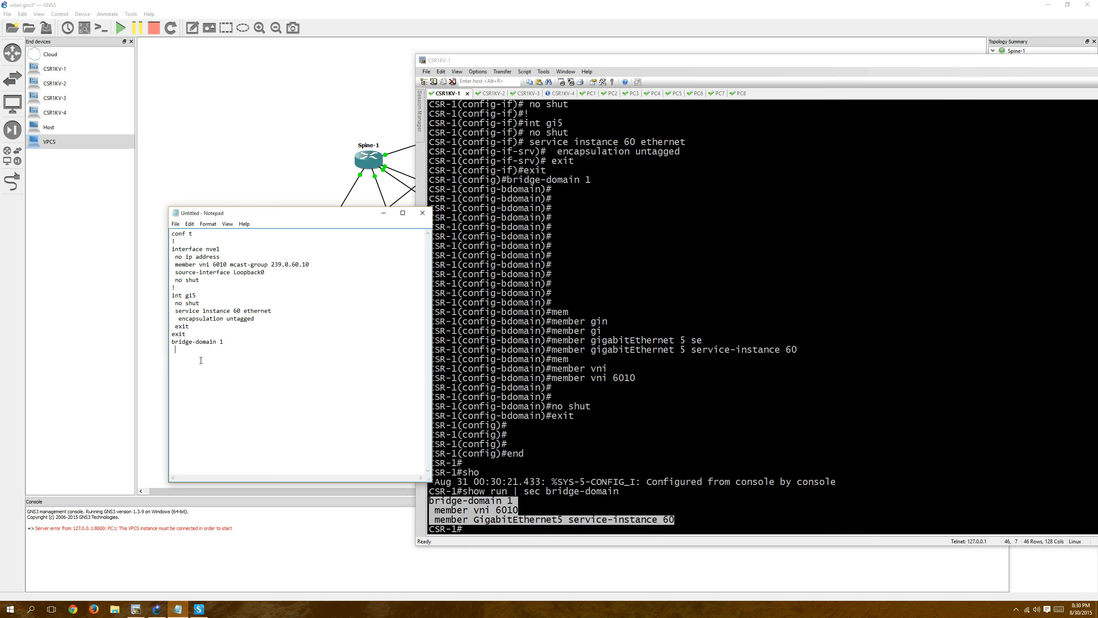
left_click_drag(224, 342, 154, 345)
type("bridge-domain 1  member vni 6010  member GigabitEthernet5 service-instance 60")
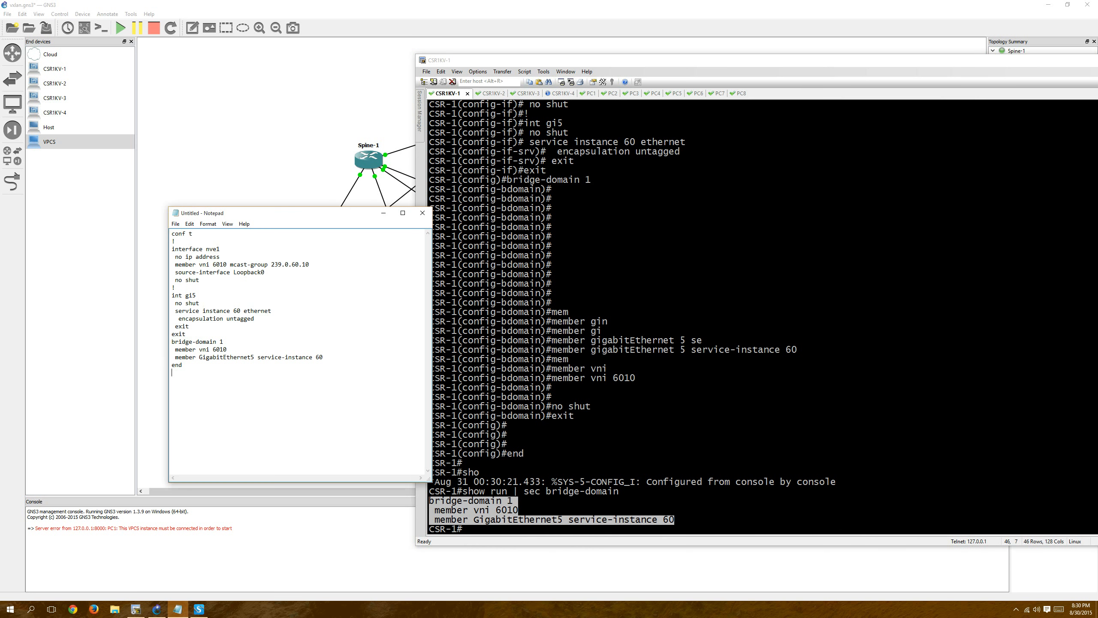
Review the Notepad draft's nve1, gi5, service instance, encapsulation and bridge-domain member lines by highlighting each one.
left_click_drag(199, 250, 224, 253)
left_click_drag(185, 296, 208, 295)
left_click_drag(178, 311, 262, 310)
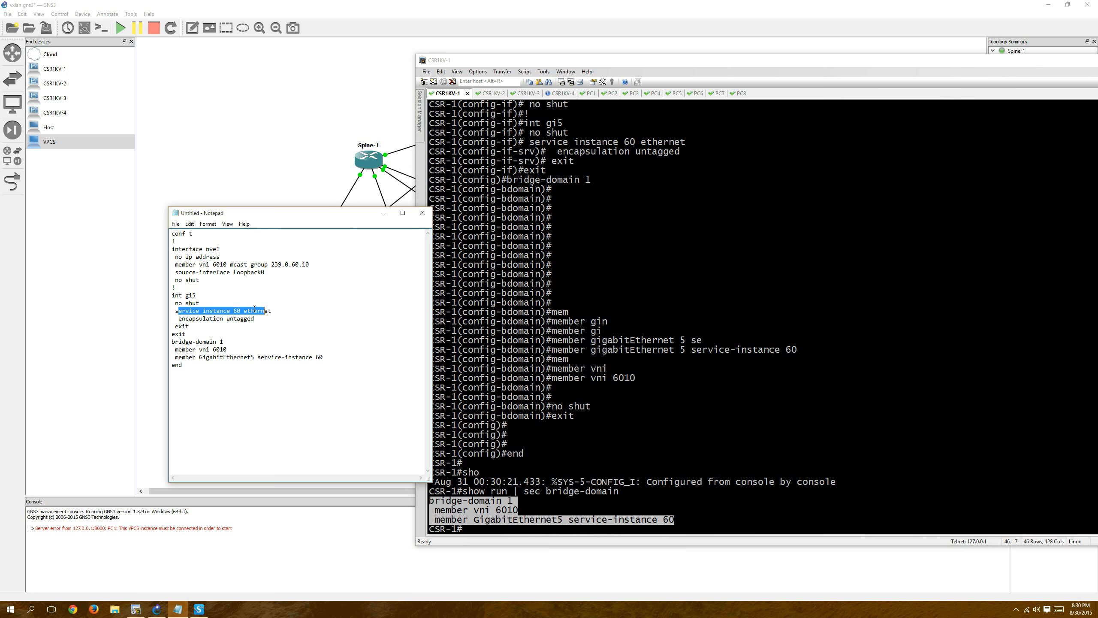
left_click_drag(175, 318, 264, 315)
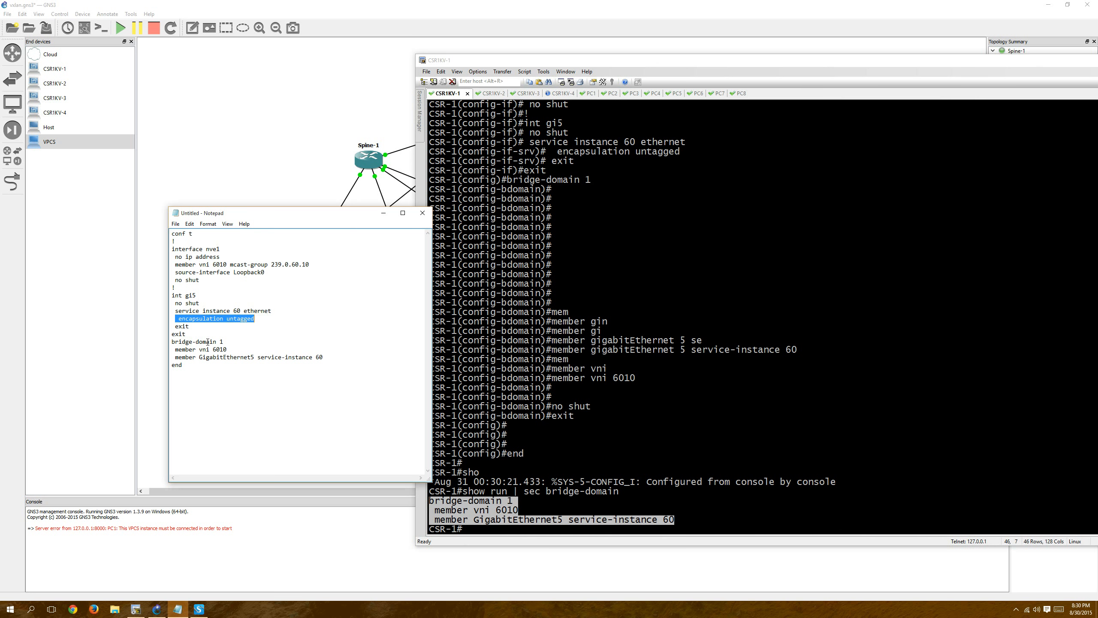
double_click(224, 340)
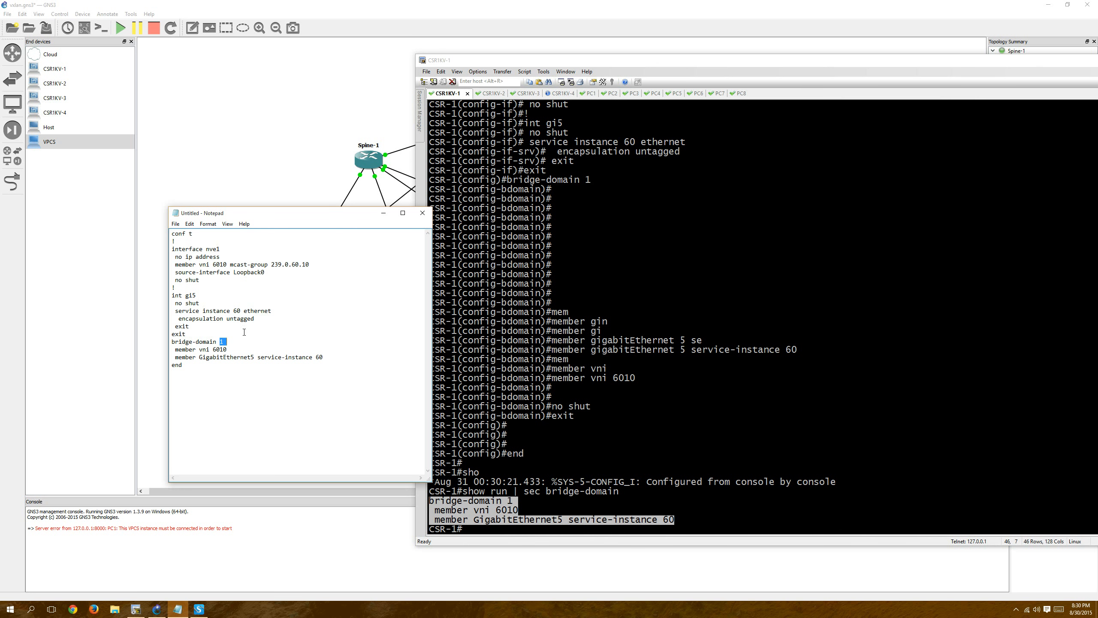
double_click(236, 319)
double_click(219, 349)
Copy the entire Notepad configuration draft and paste it into the CSR-2 and CSR-3 consoles.
left_click(223, 371)
key("ctrl+a")
key("ctrl+c")
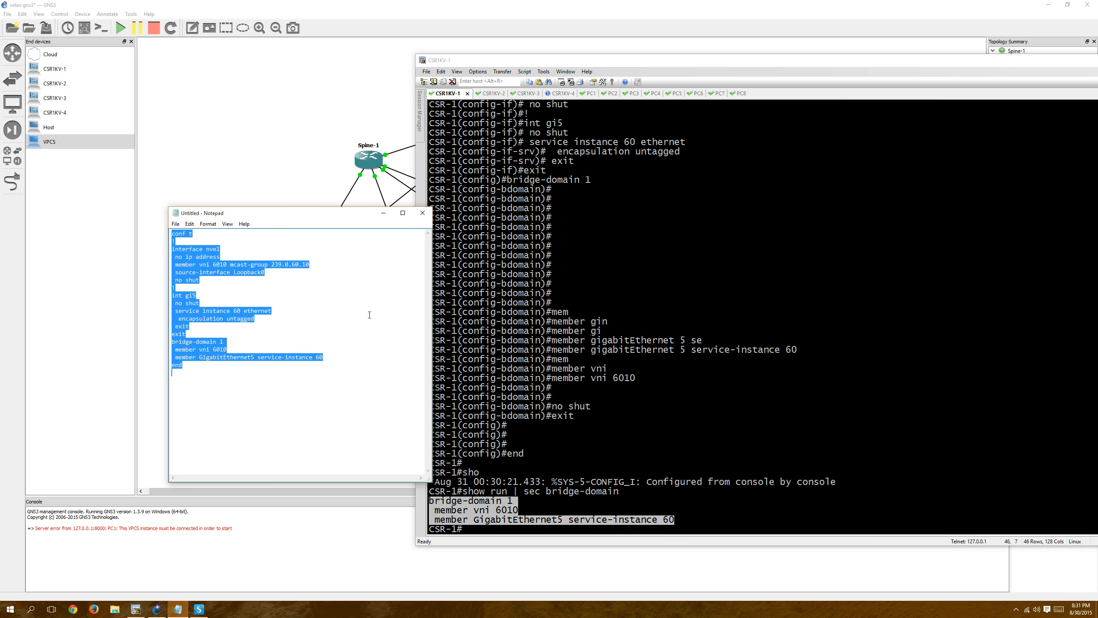
left_click(485, 94)
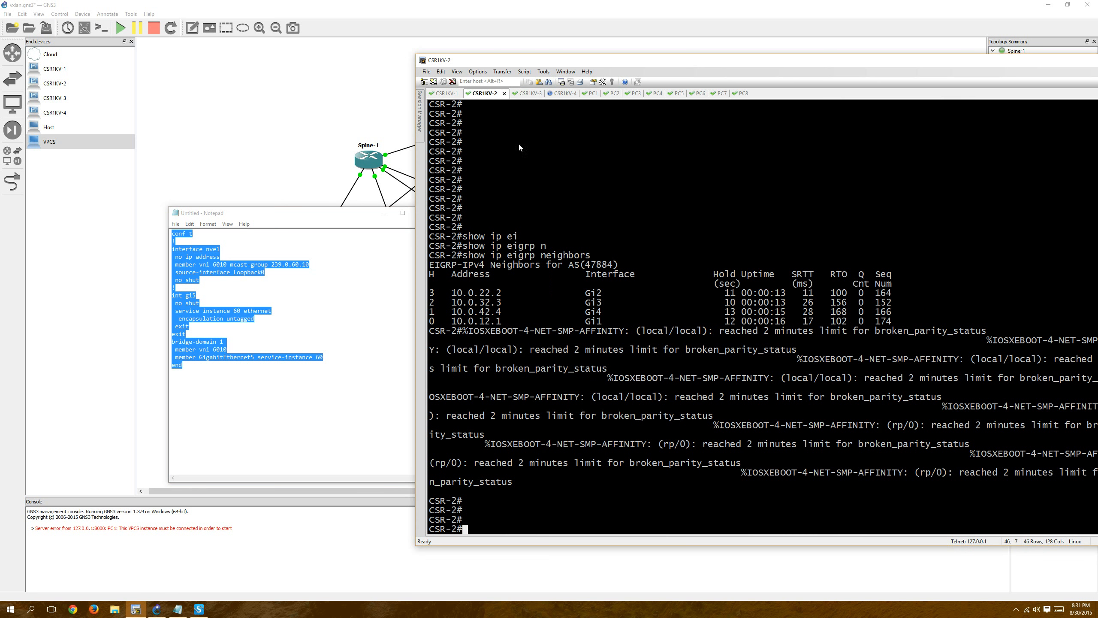
right_click(655, 200)
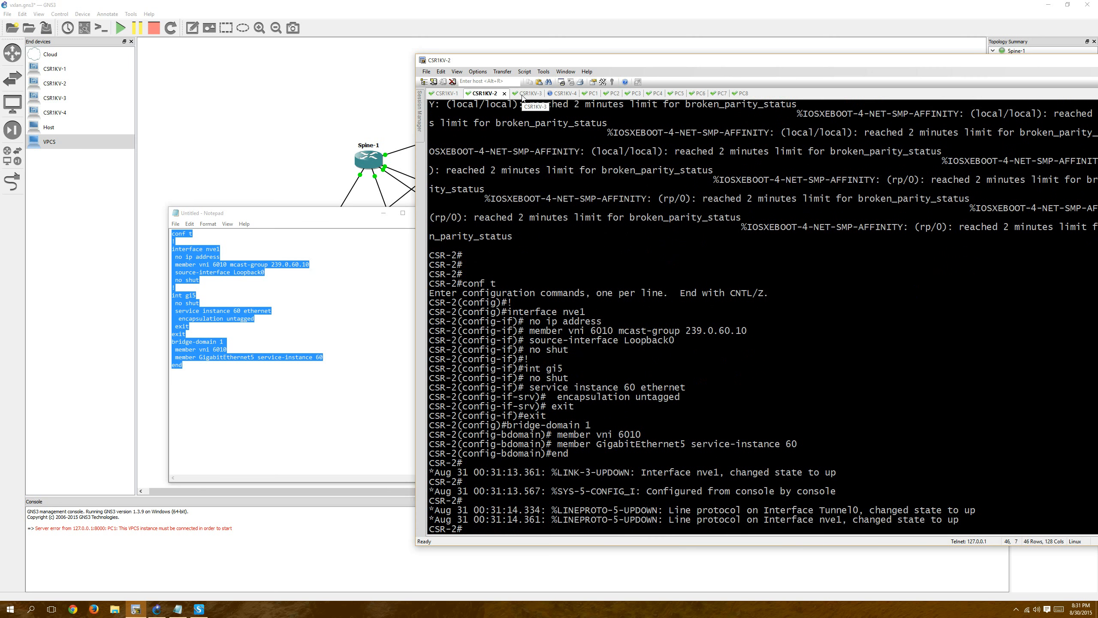
left_click(523, 95)
right_click(665, 323)
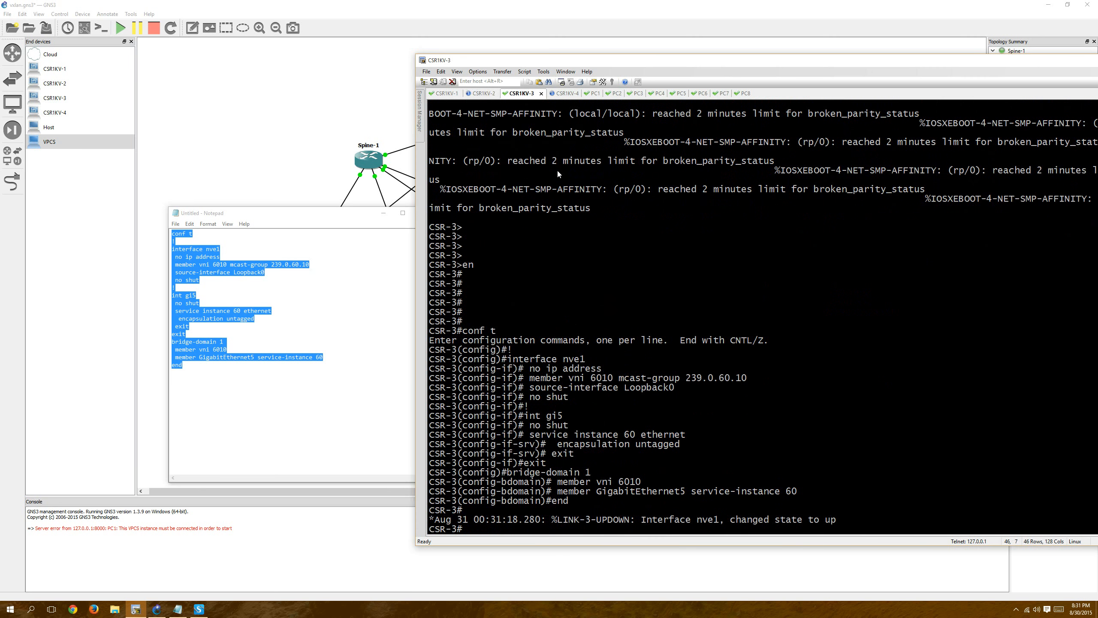
Enter privileged mode on CSR-4 with "en" and paste the same VXLAN configuration draft into its console.
left_click(564, 94)
key("Return")
key("Return")
key("Return")
key("Return")
key("Return")
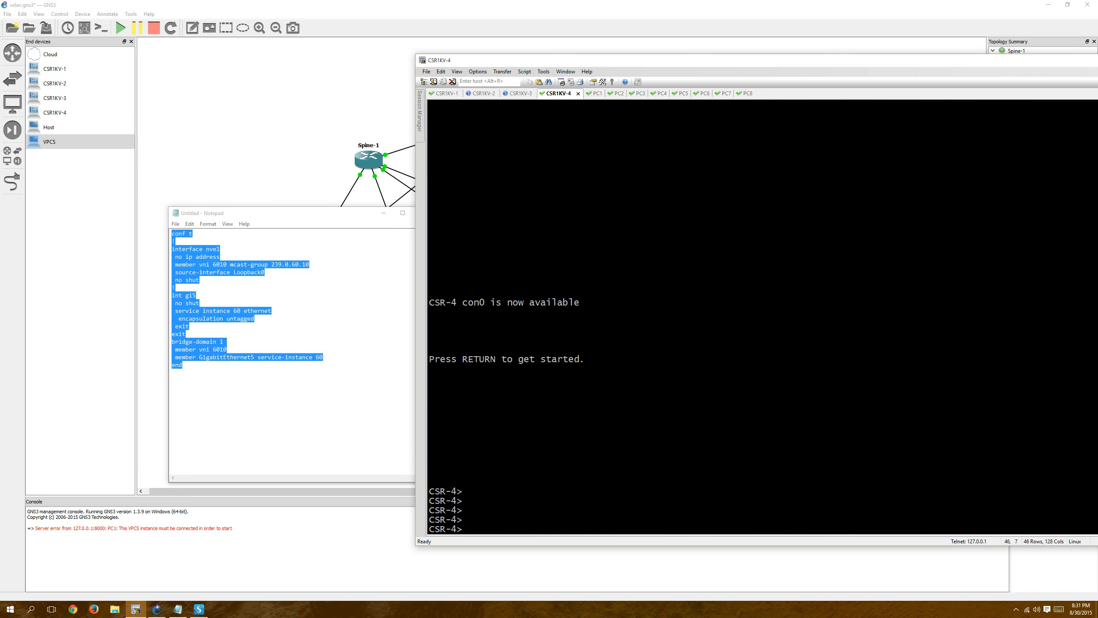
type("en")
key("Return")
right_click(673, 244)
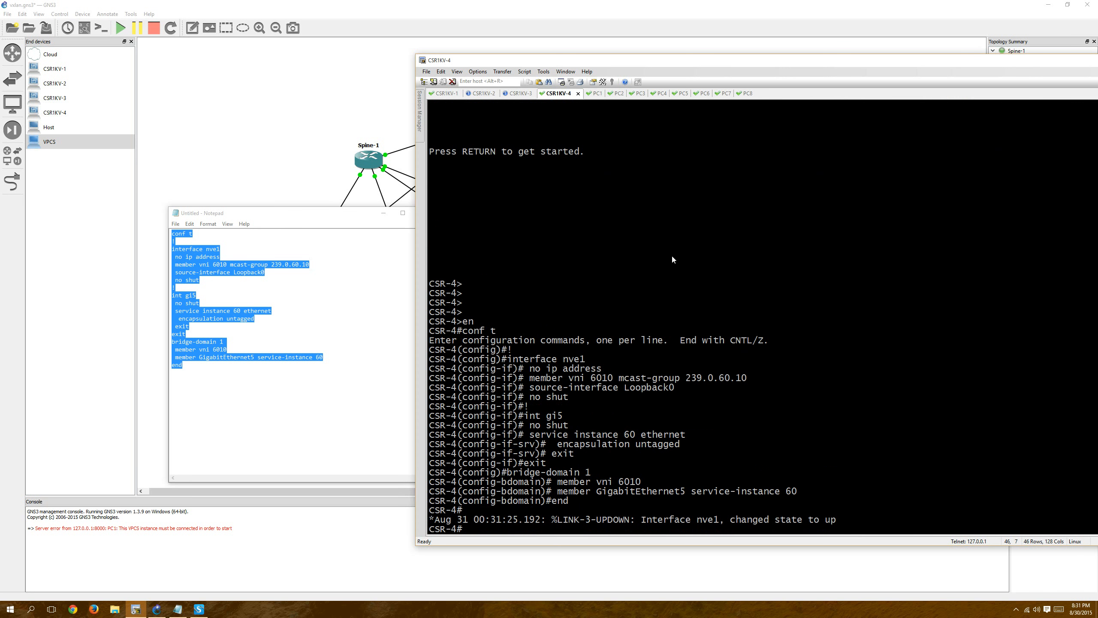
On CSR-1, display the NVE interface details with "show nve interface nve 1 detail".
left_click(445, 93)
key("Return")
key("Return")
key("Return")
key("Return")
key("Return")
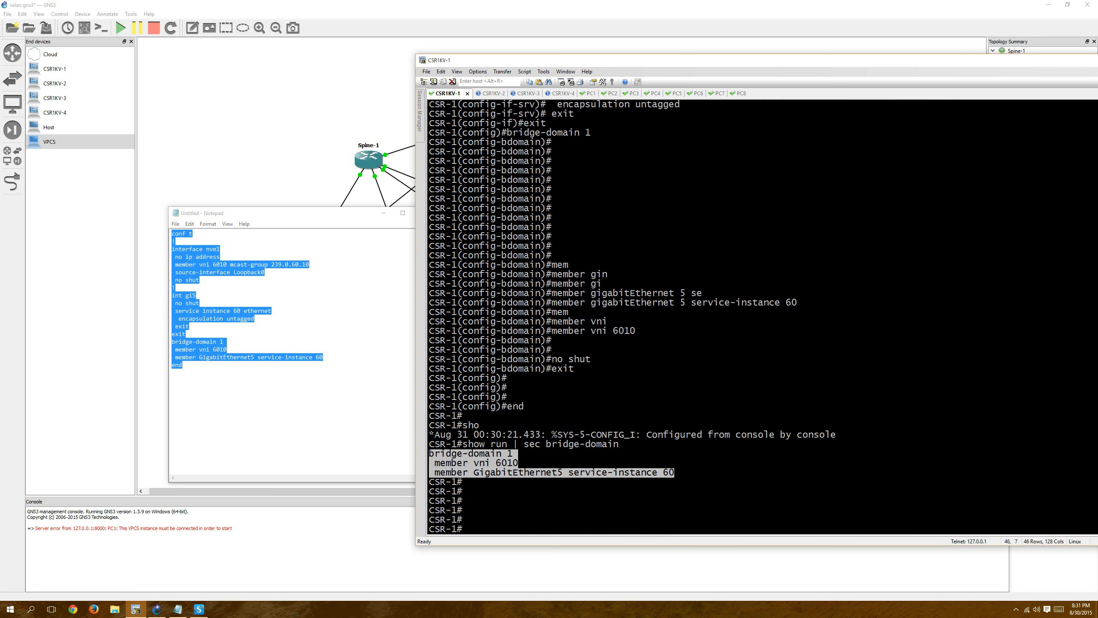
key("Return")
key("Return")
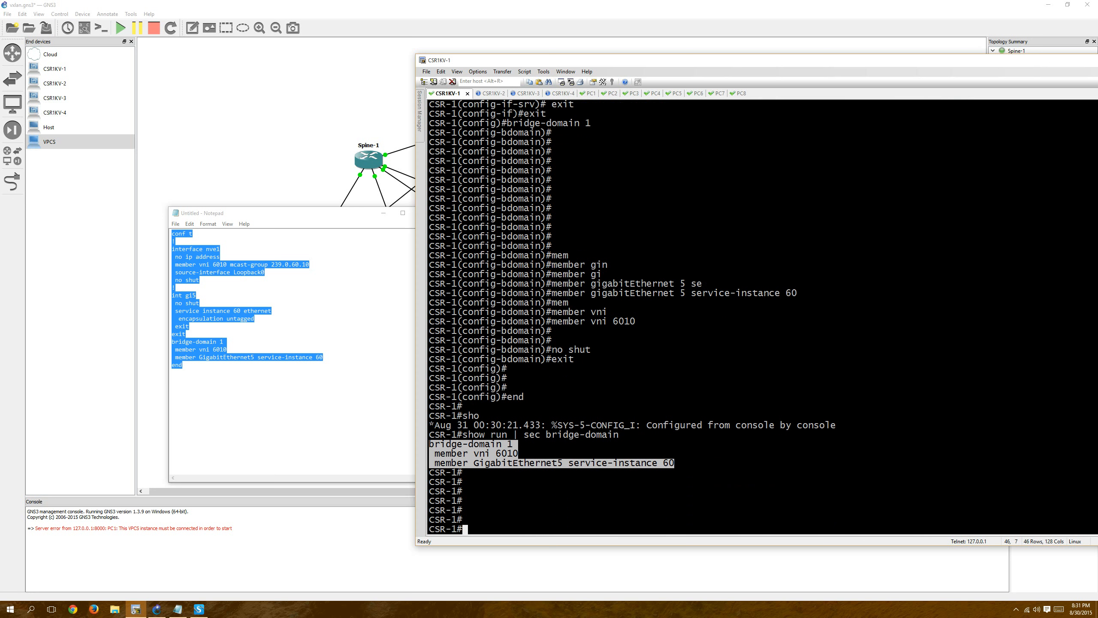
type("show i")
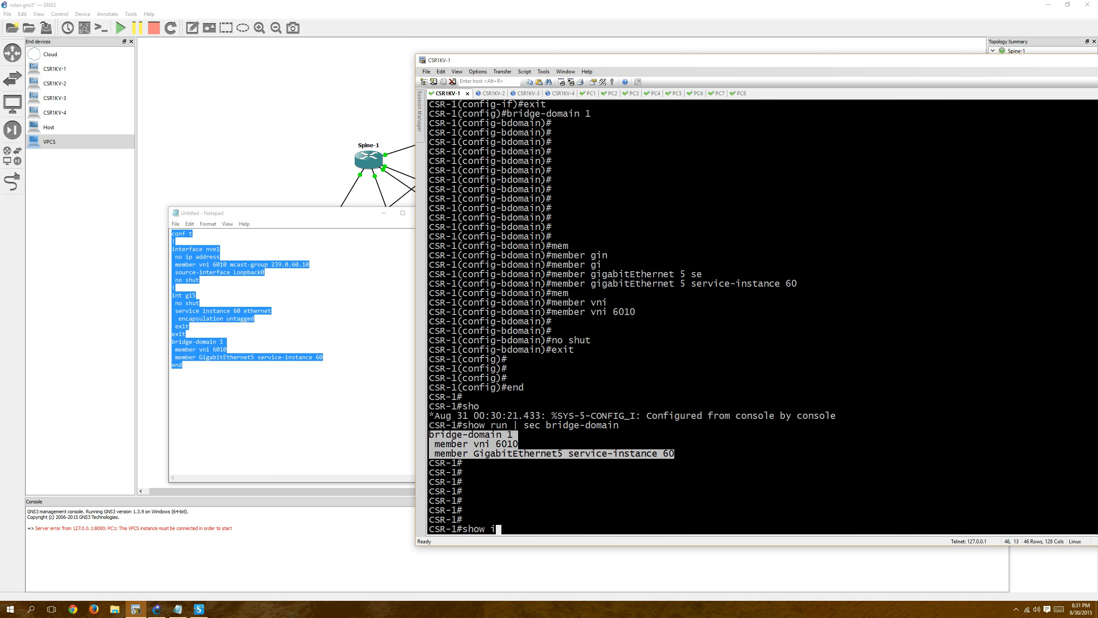
key("BackSpace")
type("nve in")
key("Tab")
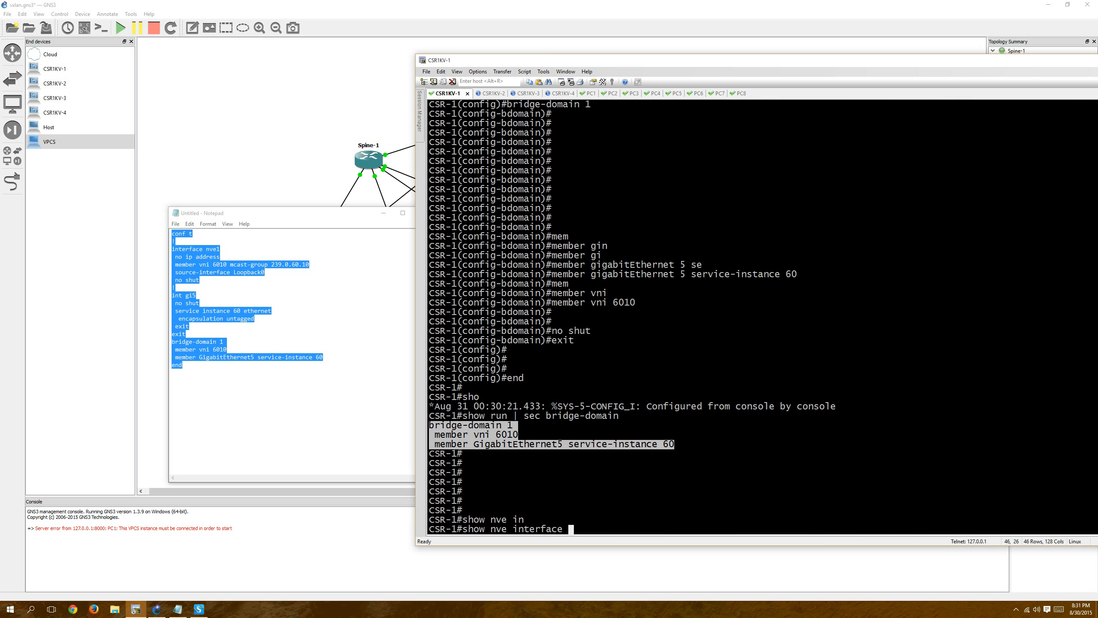
type("1 ?")
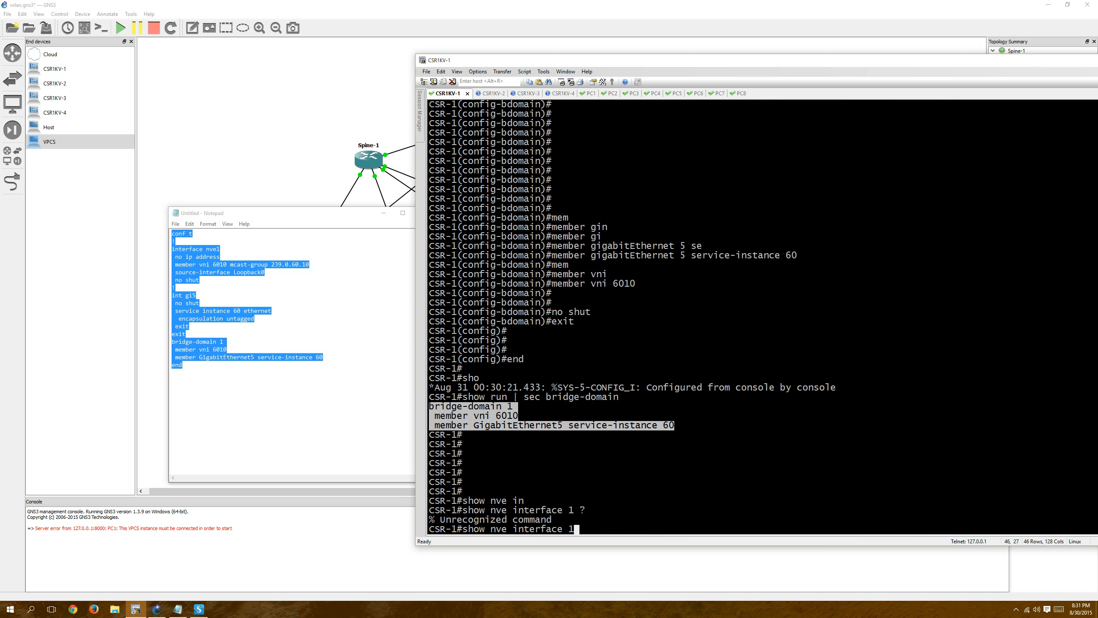
key("BackSpace")
type("nv")
key("Tab")
type("1 de")
key("Tab")
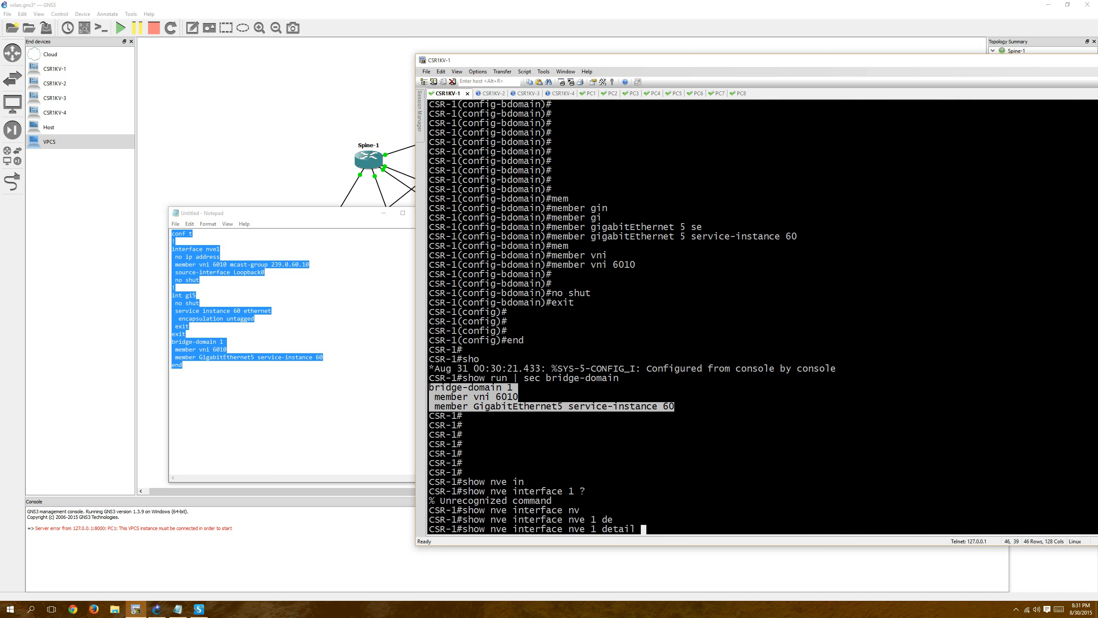
key("Return")
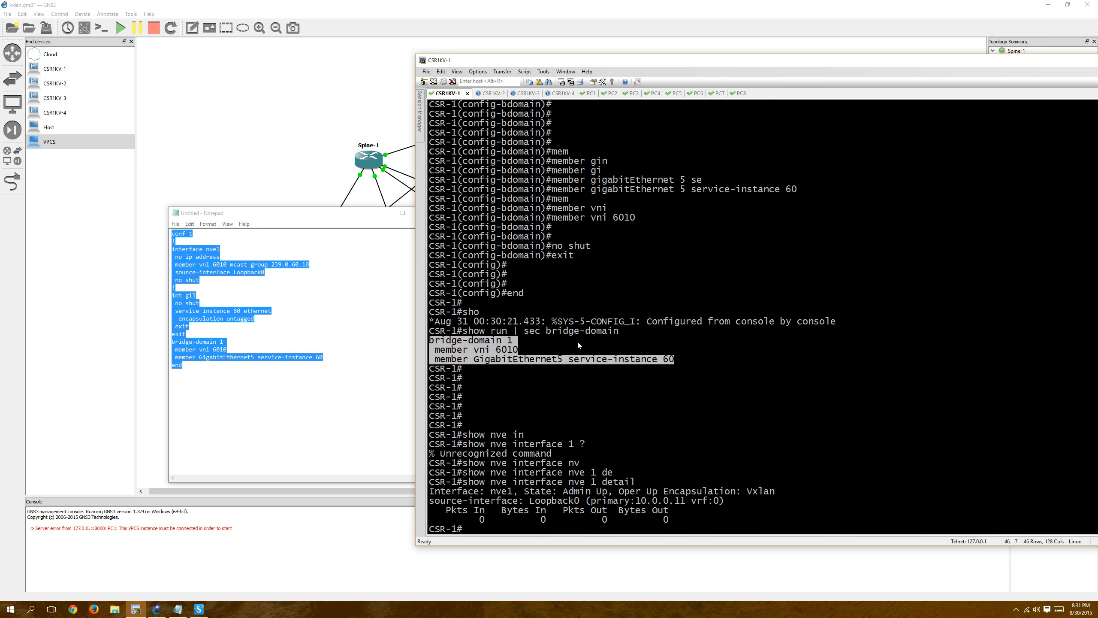
List CSR-1's NVE peers with "show nve peers".
key("Return")
key("Return")
key("Up")
key("BackSpace")
key("BackSpace")
key("BackSpace")
key("BackSpace")
key("BackSpace")
key("BackSpace")
key("BackSpace")
key("BackSpace")
key("BackSpace")
key("BackSpace")
key("BackSpace")
key("BackSpace")
key("BackSpace")
key("BackSpace")
key("BackSpace")
key("BackSpace")
key("BackSpace")
key("BackSpace")
key("BackSpace")
key("BackSpace")
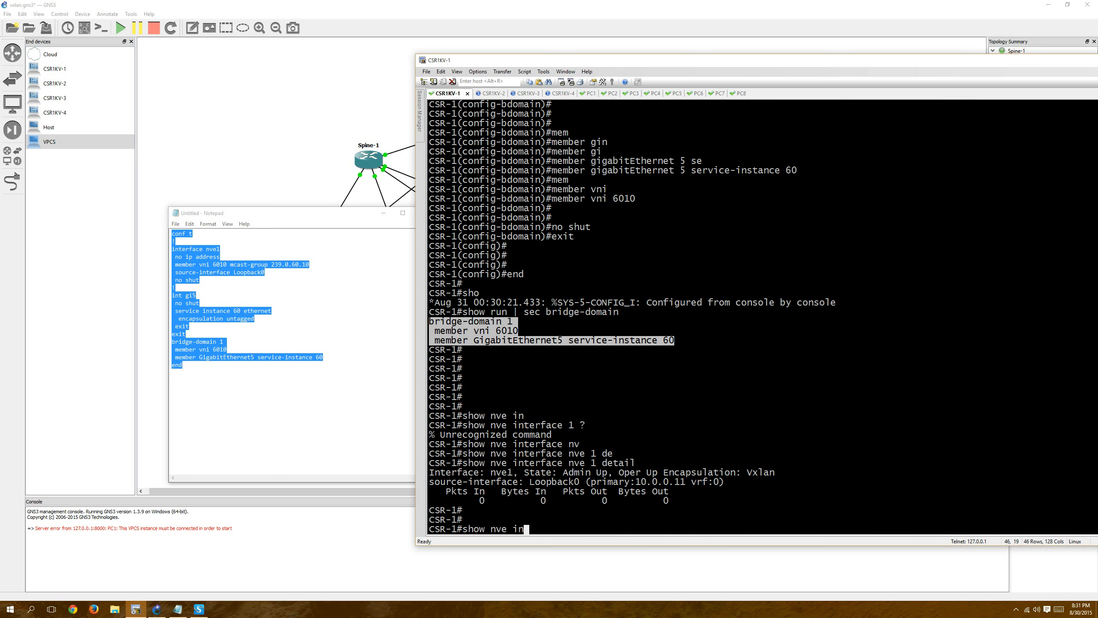
type("pee")
key("Tab")
key("Return")
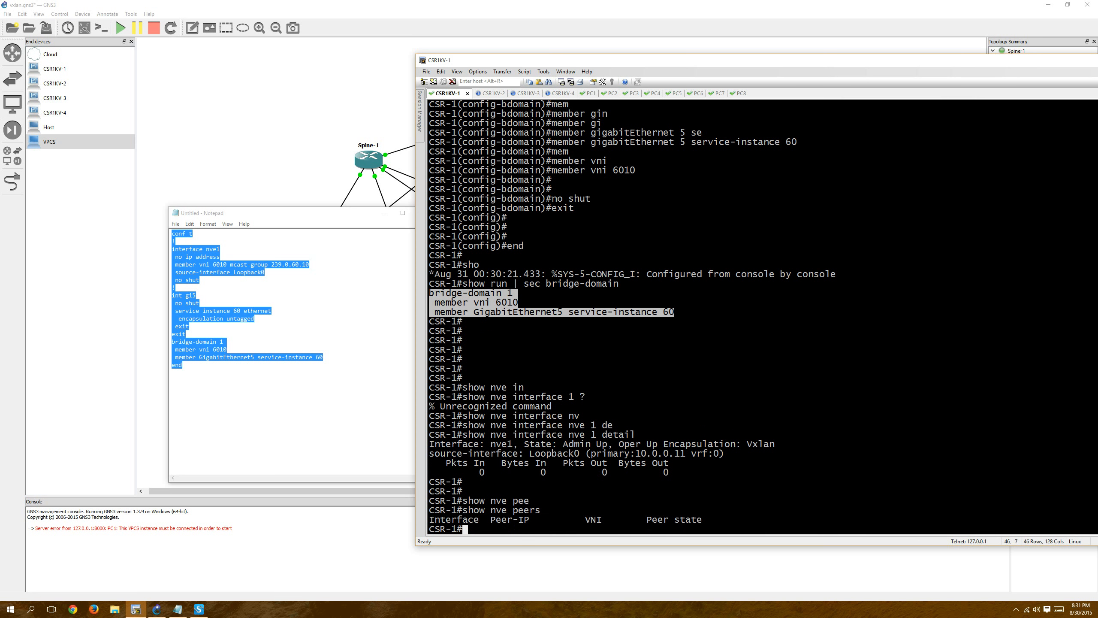
Display bridge domain 1 on CSR-1 with "show bridge-domain 1".
type("show bridge")
type("-domain ")
type("1")
key("Return")
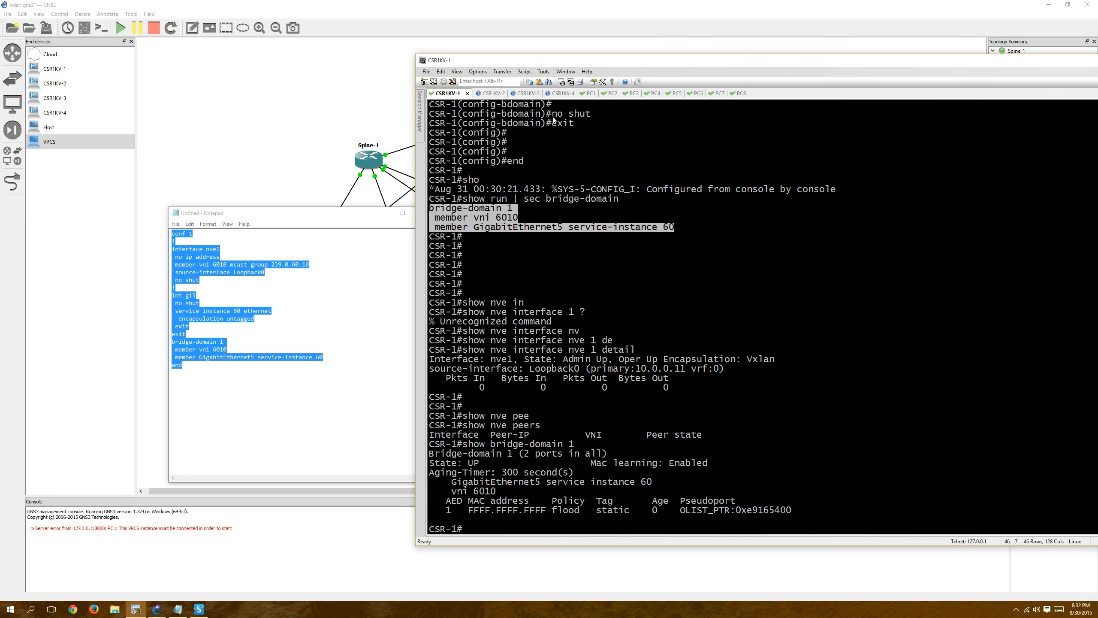
Ping 192.168.0.3 from PC1 and stop the ping after a few replies.
left_click(589, 94)
key("Up")
key("Up")
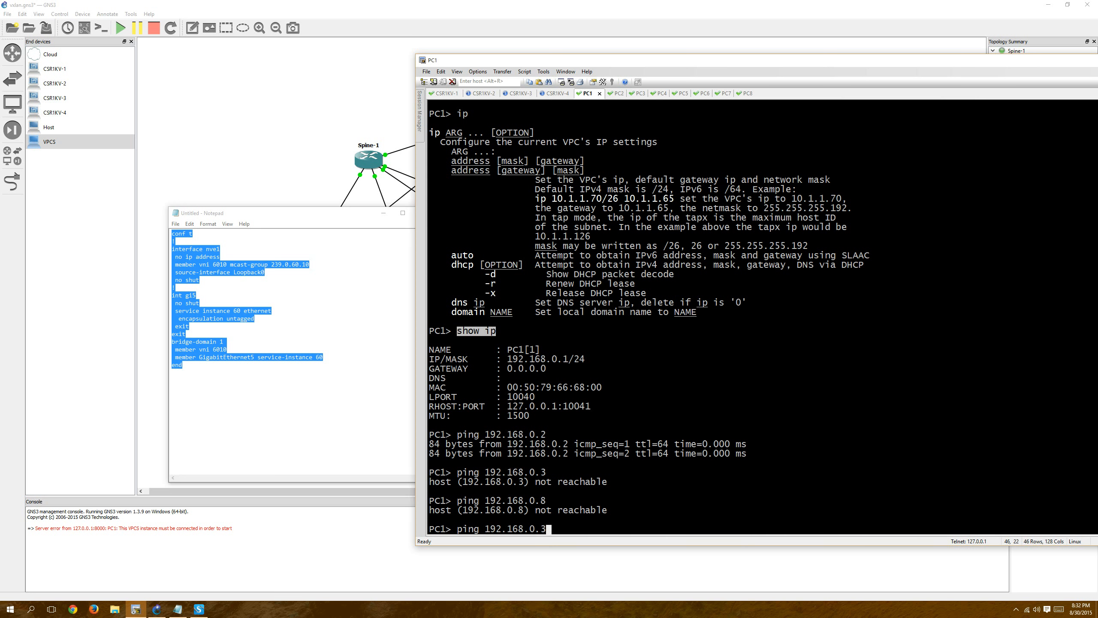
key("Return")
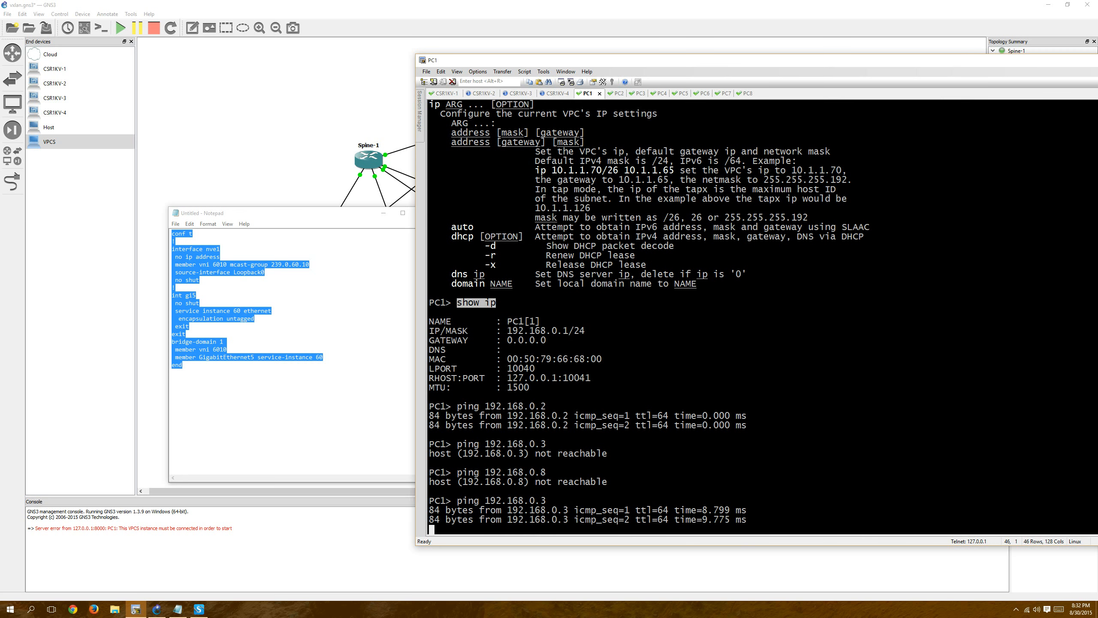
key("ctrl+c")
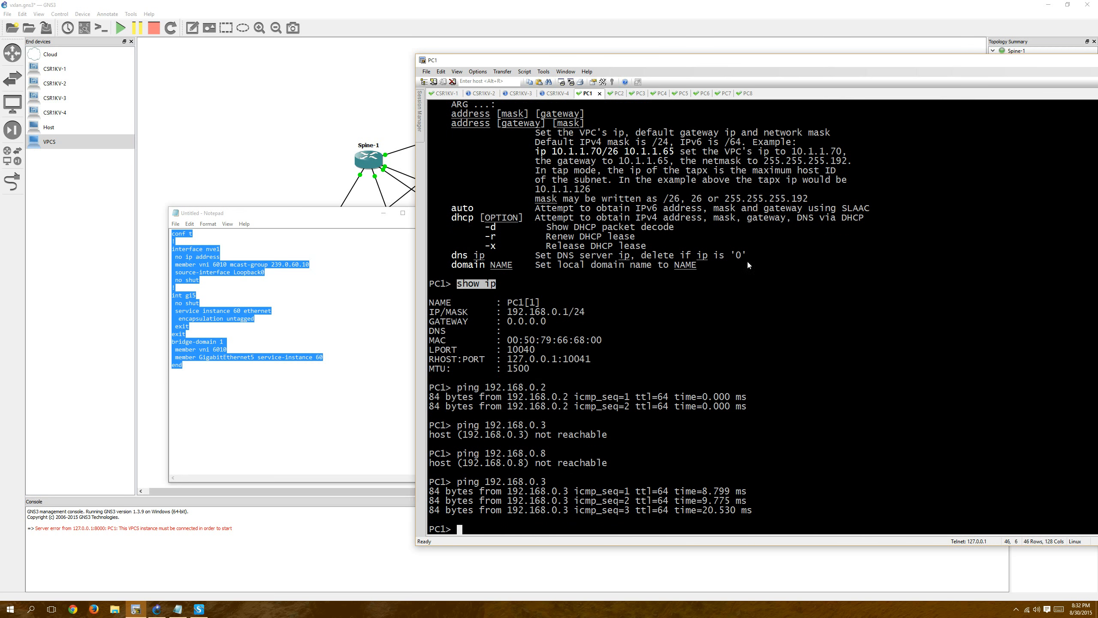
Rerun "show nve interface nve 1 detail" on CSR-1 to check the packet counters.
left_click(439, 96)
key("Up")
key("Up")
key("Up")
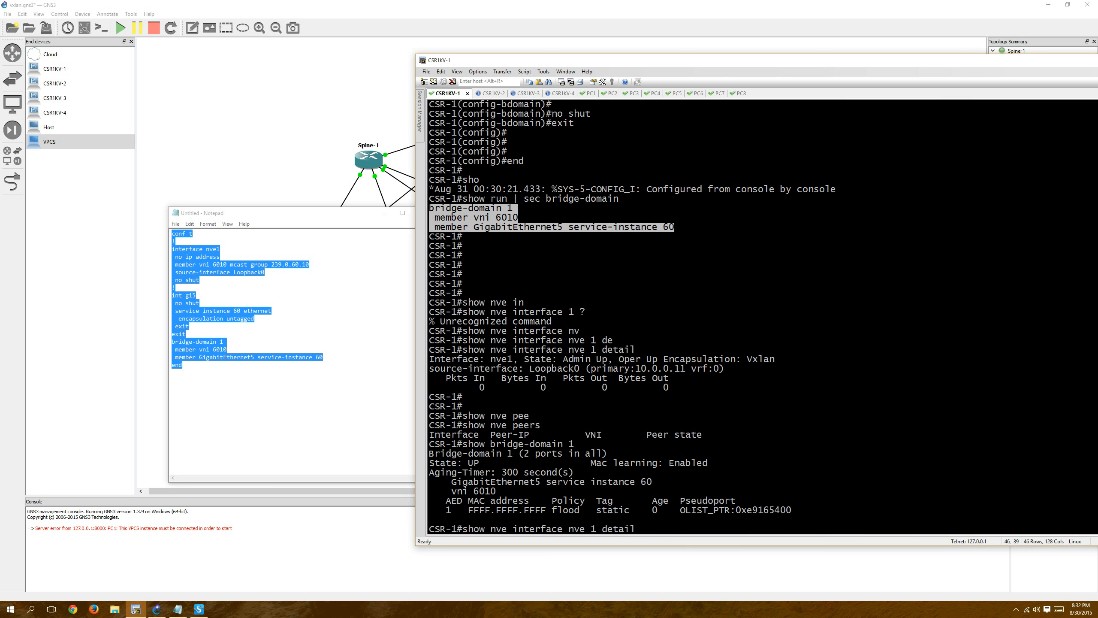
key("Return")
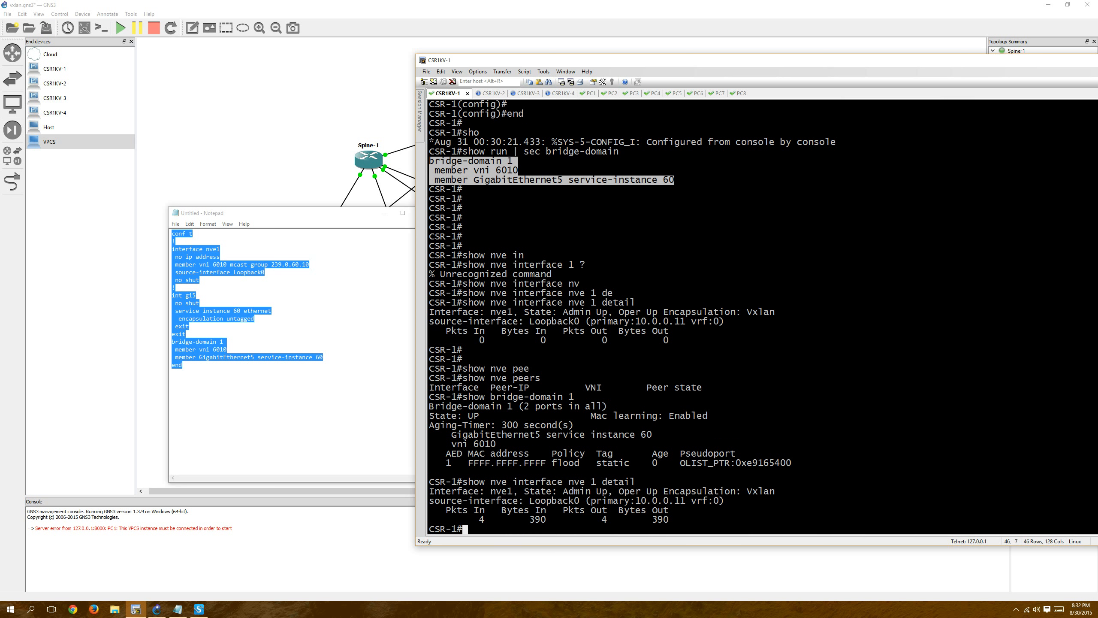
Rerun "show nve peers" on CSR-1 and highlight the peer IP address in the output.
key("Up")
key("Up")
key("Up")
key("Return")
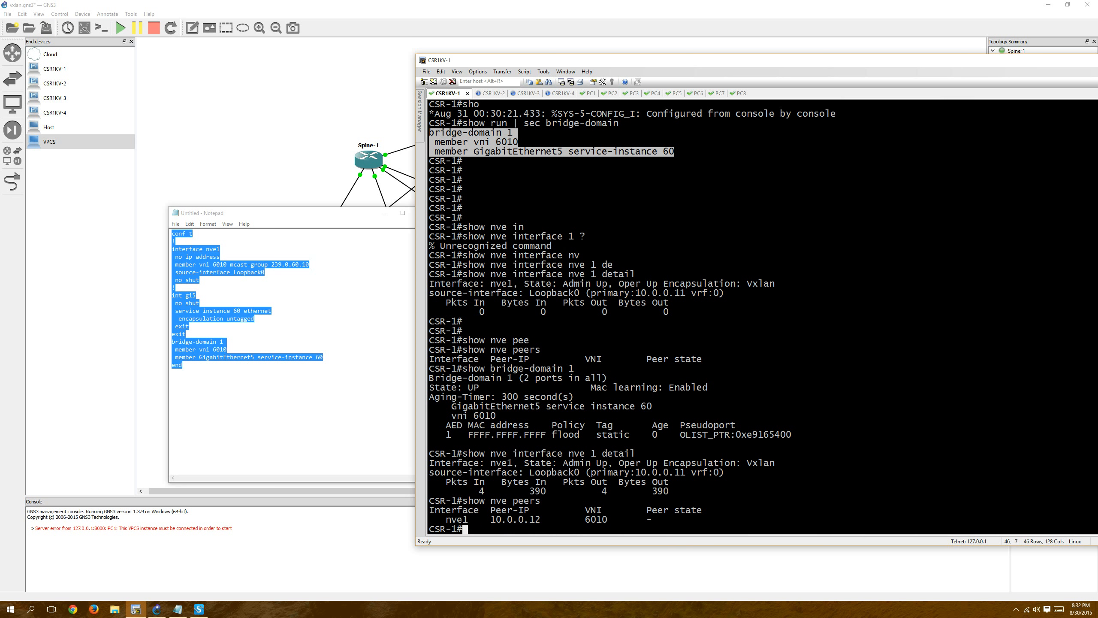
left_click_drag(491, 519, 542, 521)
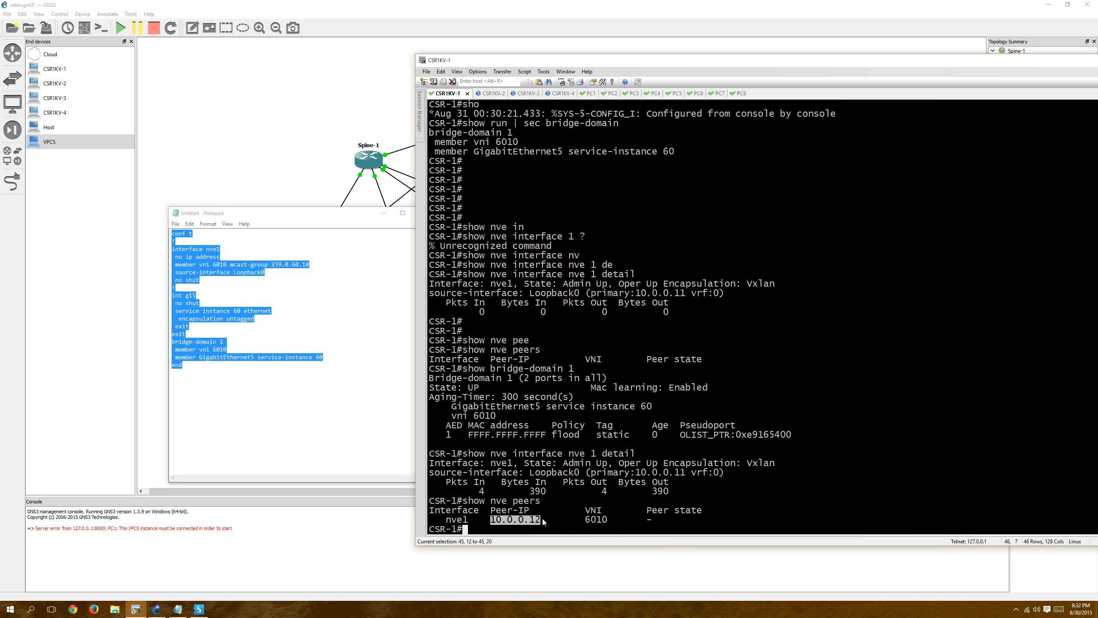
Rerun "show bridge-domain 1" on CSR-1 and highlight the VXLAN entry's MAC address ending and destination IP.
key("Up")
key("Up")
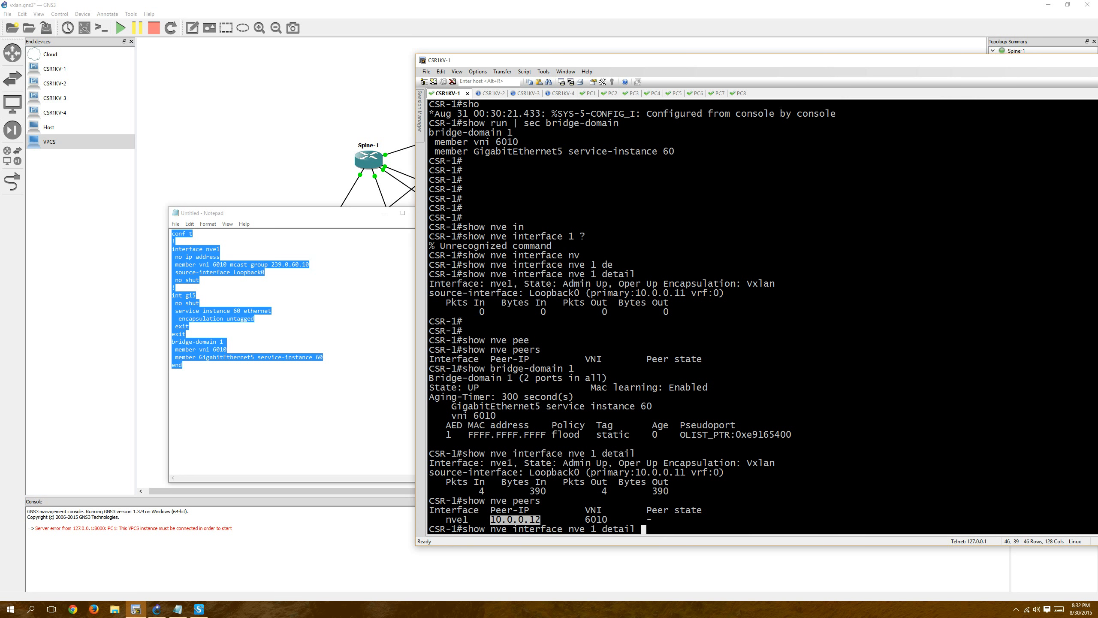
key("Up")
key("Return")
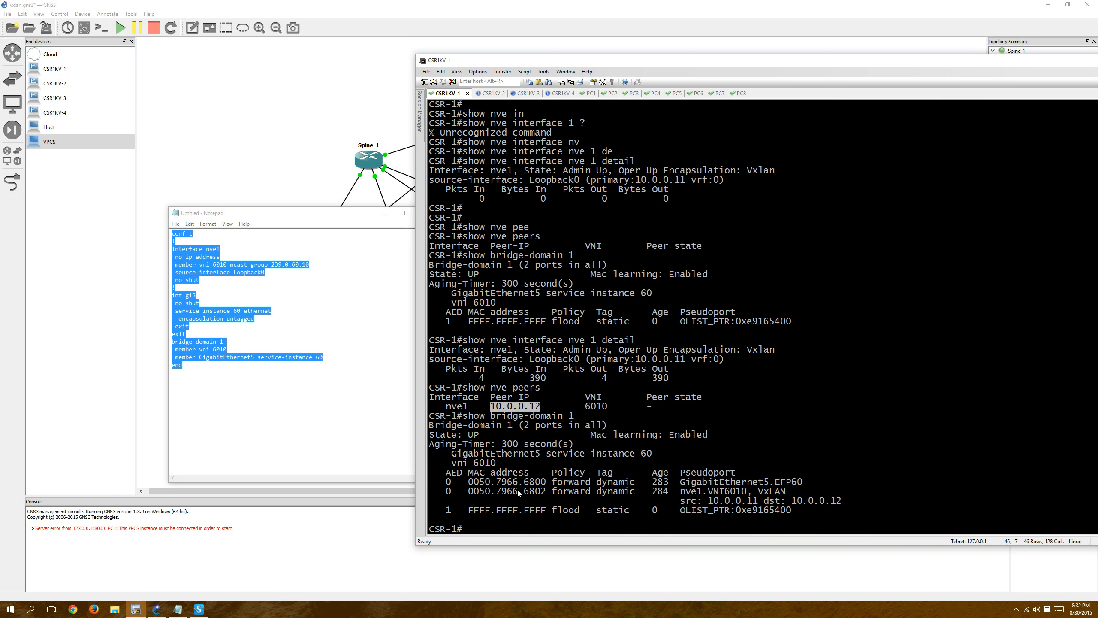
left_click_drag(525, 493, 546, 498)
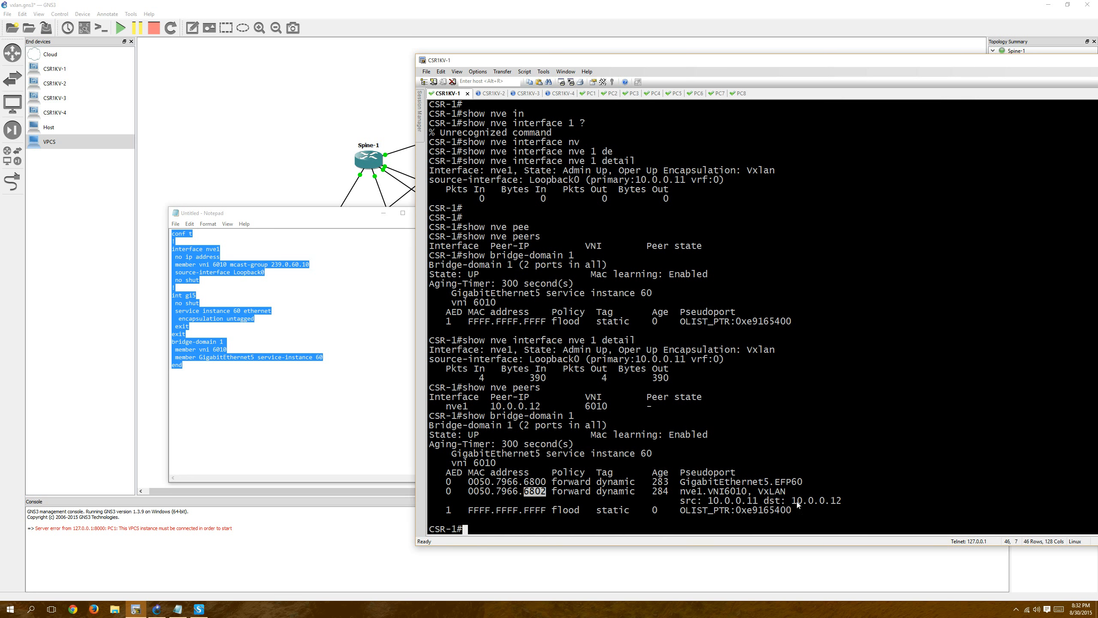
left_click_drag(792, 504, 841, 506)
left_click(725, 494)
From PC1, ping 192.168.0.8 and 192.168.0.7, stopping each ping after the first reply.
left_click(589, 93)
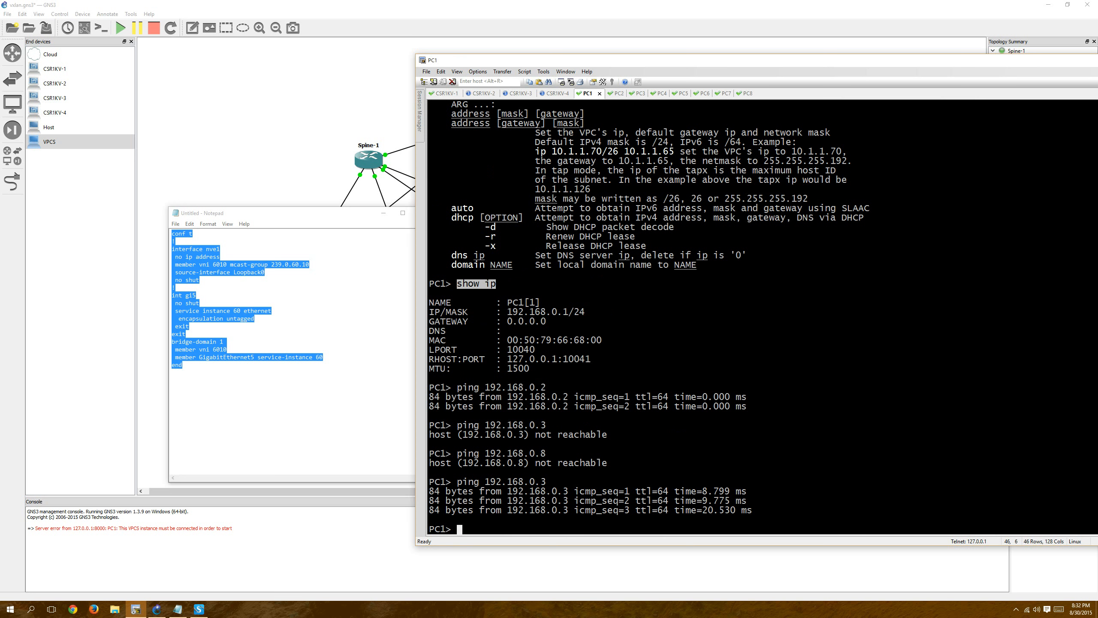
key("Up")
type("8")
key("Return")
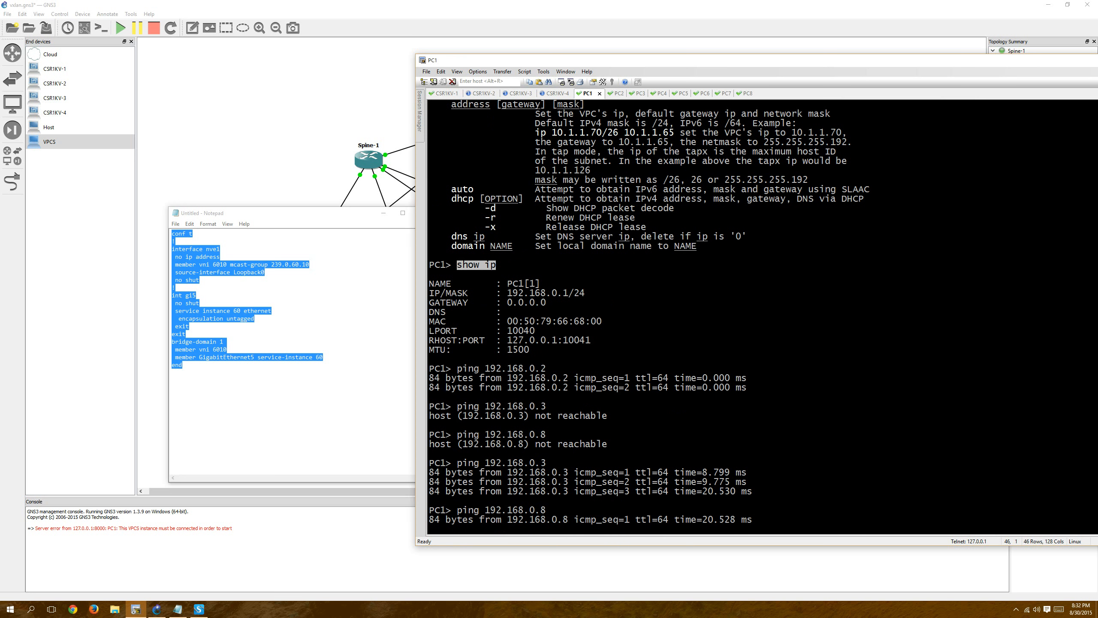
key("ctrl+c")
key("Up")
key("BackSpace")
type("7")
key("Return")
key("ctrl+c")
From PC1, ping 192.168.0.6 and 192.168.0.4, stopping each ping after the first reply.
key("Up")
type("6")
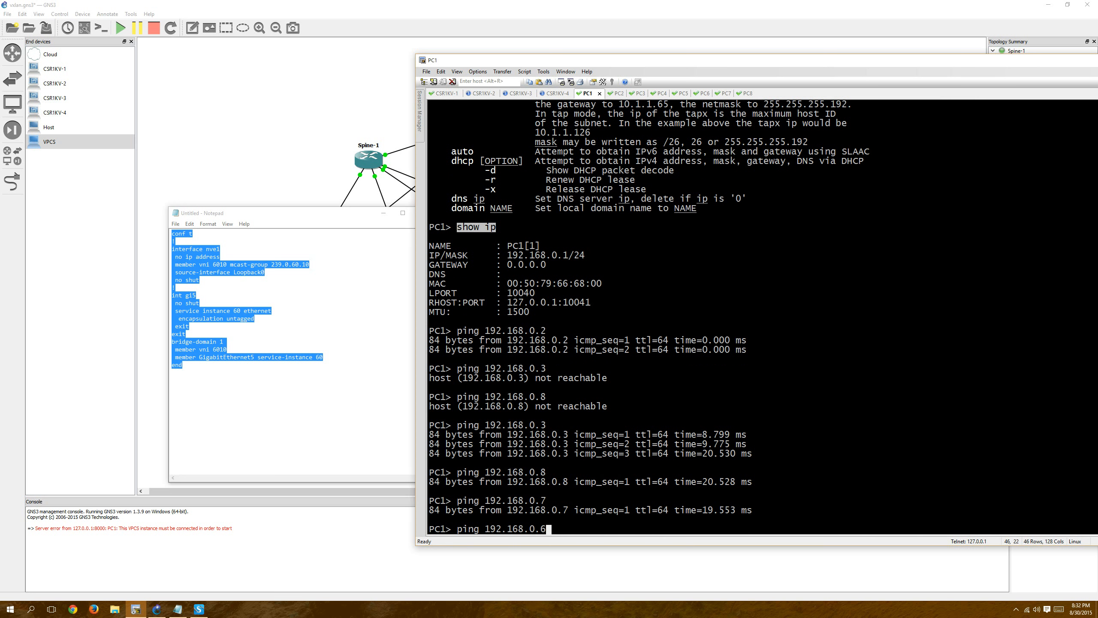
key("Return")
key("ctrl+c")
key("Up")
key("BackSpace")
type("4")
key("Return")
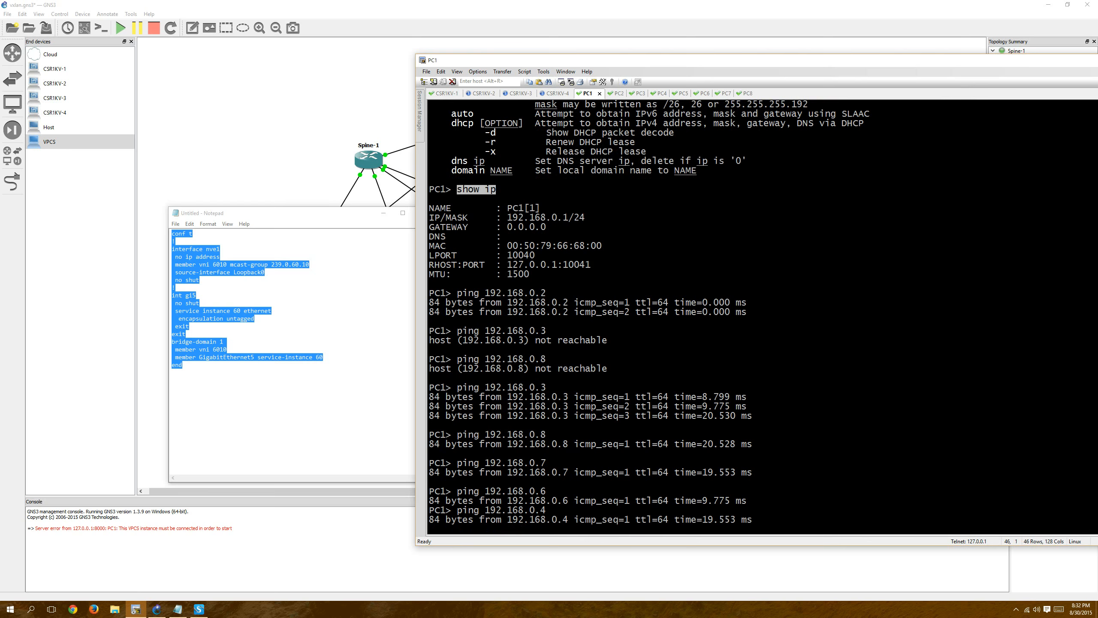
key("ctrl+c")
Repeat PC1's ping to 192.168.0.6 and ping 192.168.0.5, stopping each after the first reply.
key("Up")
key("BackSpace")
type("68.0.6")
key("Return")
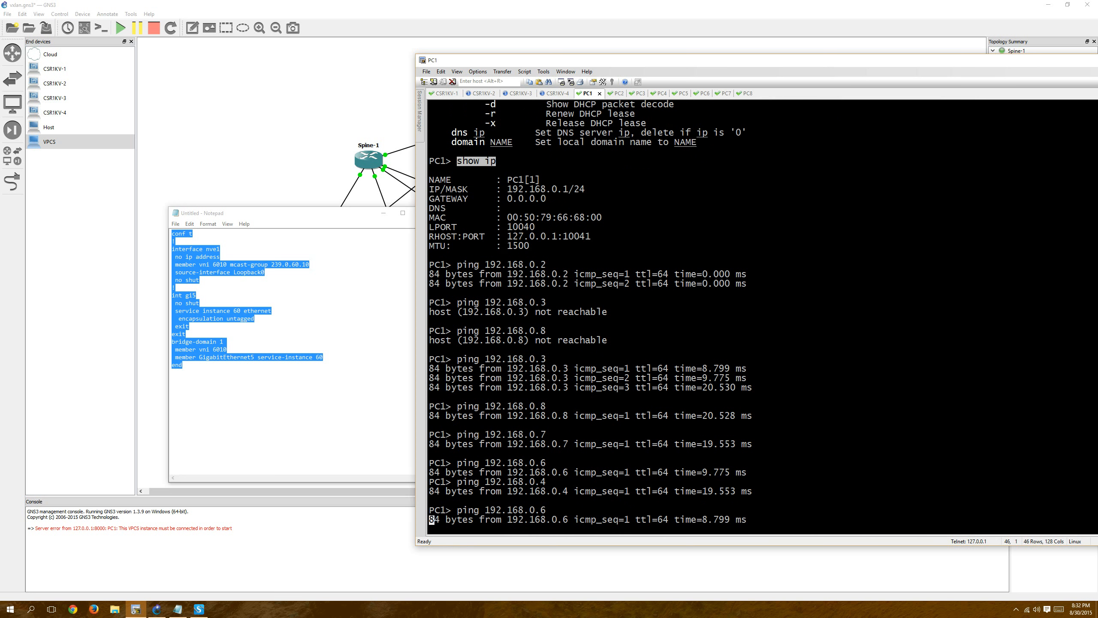
key("ctrl+c")
key("Up")
key("BackSpace")
type("5")
key("Return")
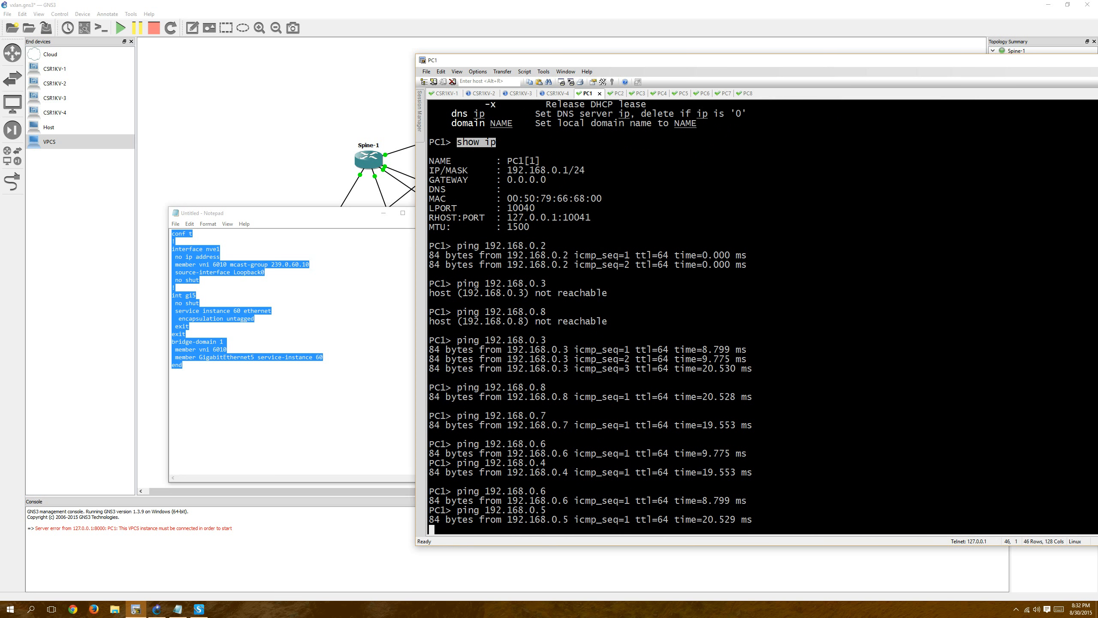
key("ctrl+c")
Display bridge domain 1 on CSR-1 again and highlight the first VXLAN entry's destination IP.
left_click(451, 95)
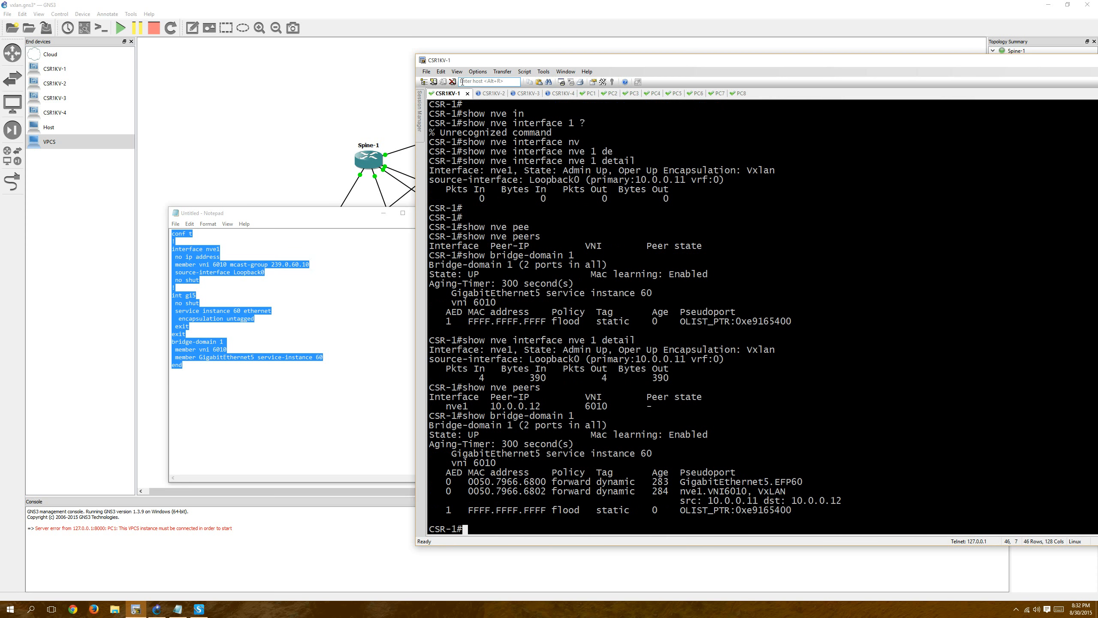
key("Return")
key("Up")
key("Return")
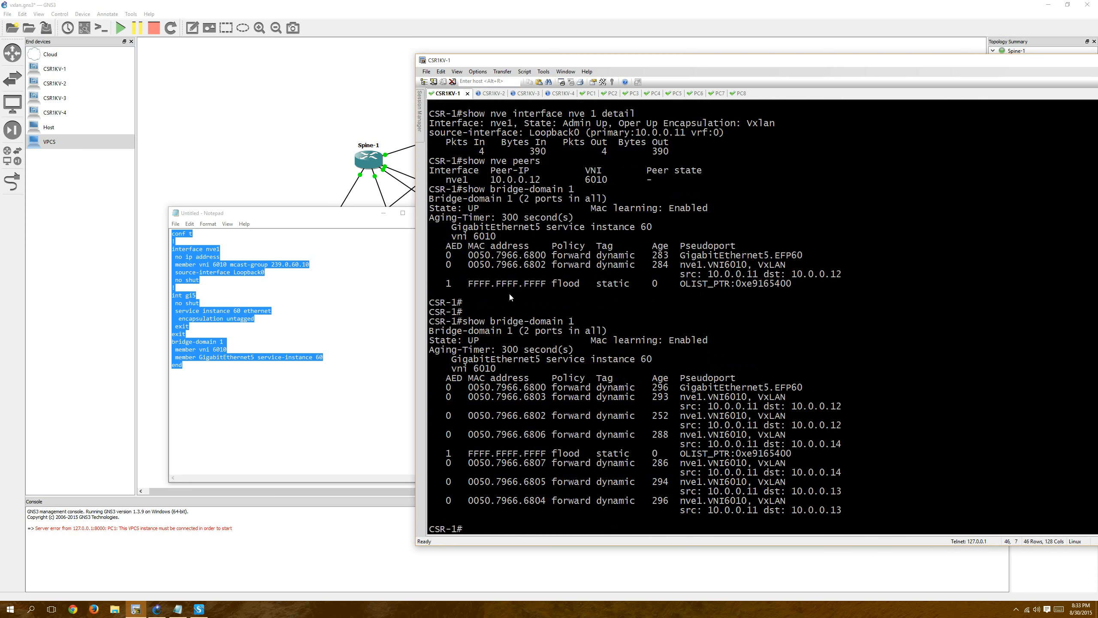
double_click(811, 407)
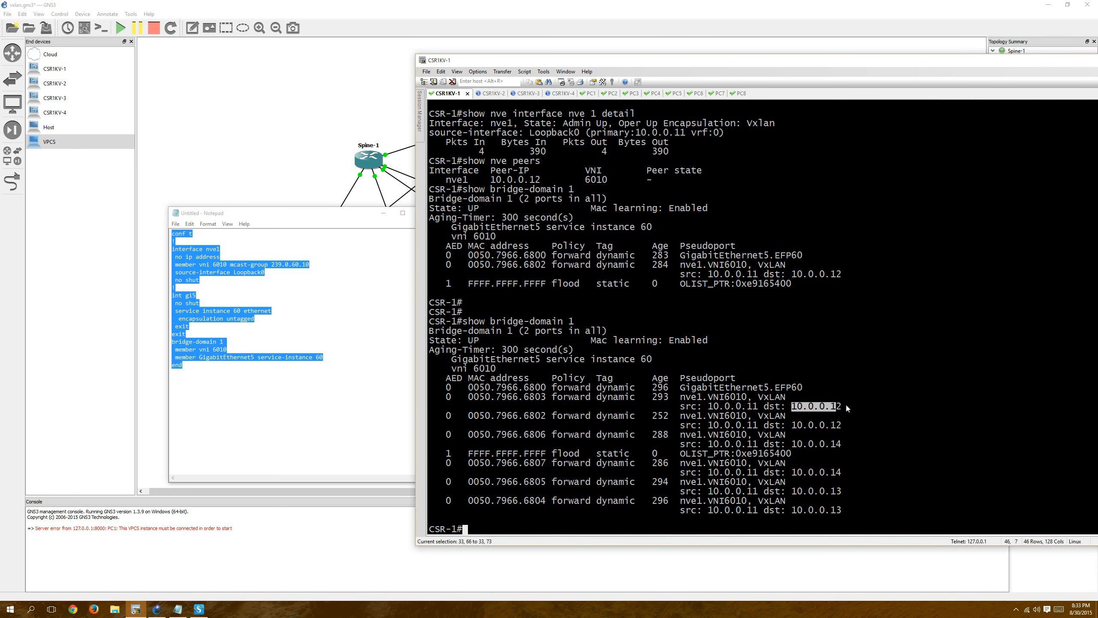
Highlight the destination IPs of the remaining VXLAN entries in CSR-1's bridge domain output, plus the end of MAC address 0050.7966.6805.
left_click_drag(797, 426, 840, 425)
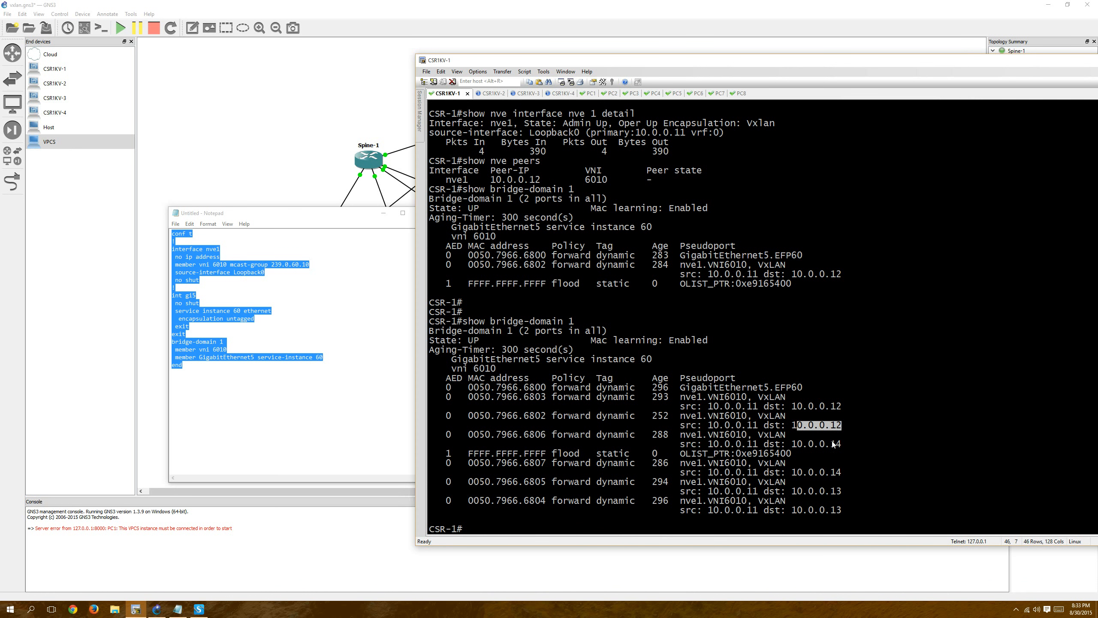
double_click(801, 444)
double_click(801, 472)
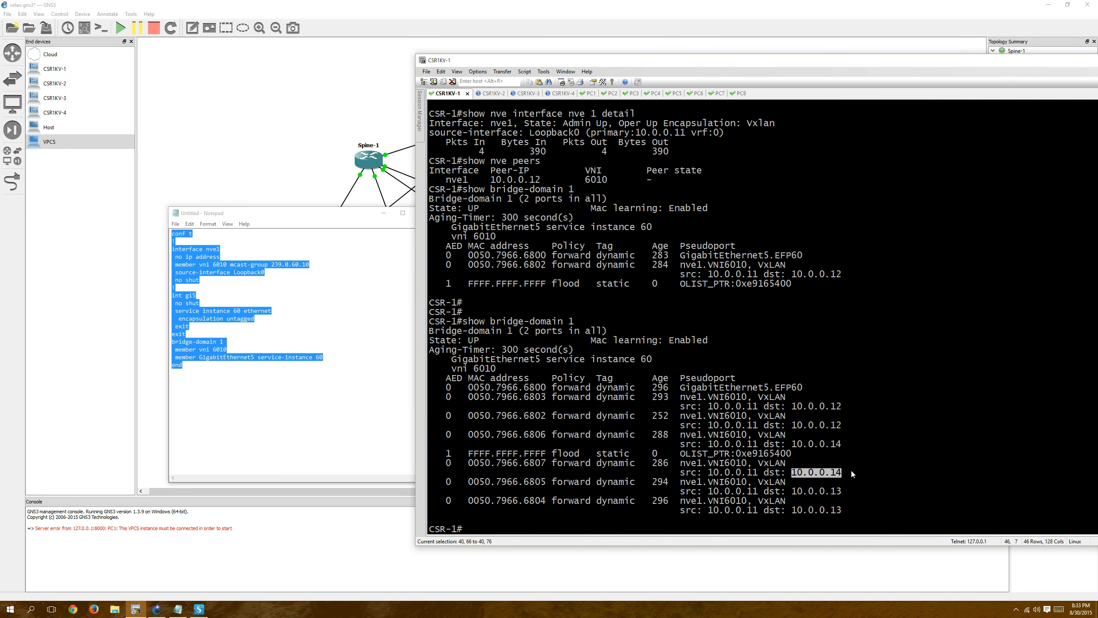
double_click(801, 492)
left_click_drag(798, 511, 843, 510)
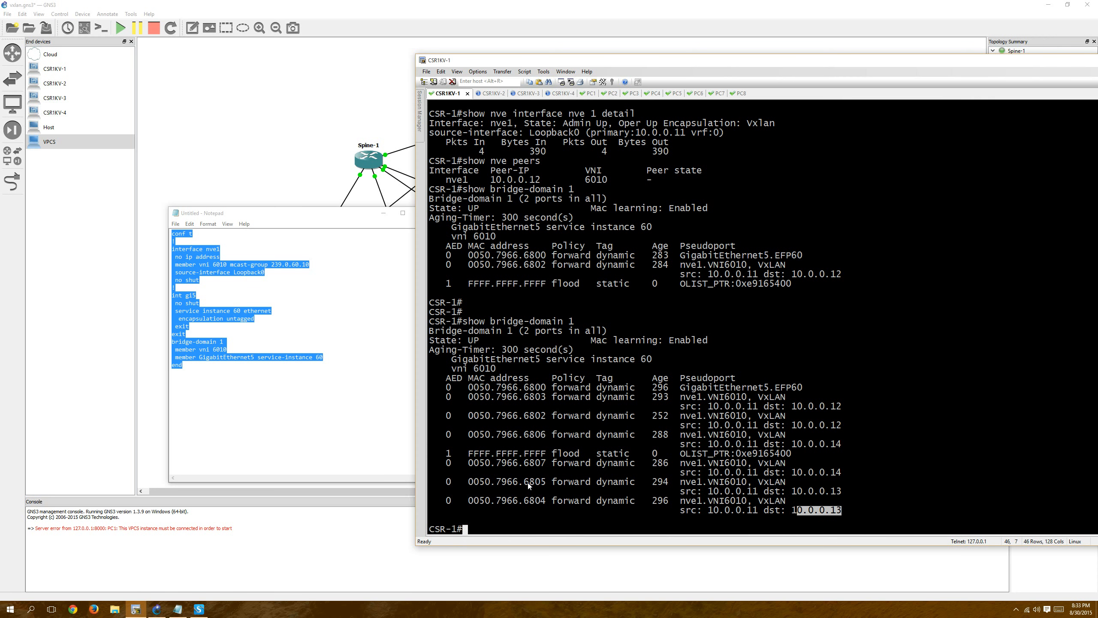
left_click_drag(530, 482, 543, 485)
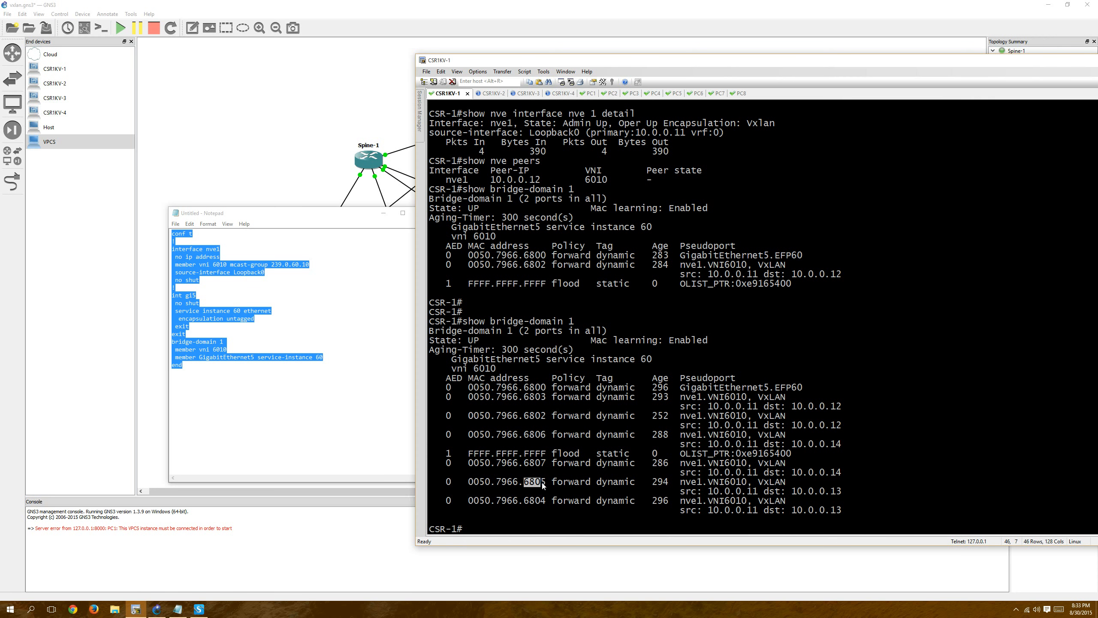
Display the IP multicast routing table on CSR-2 and highlight the (*, 239.0.60.10) entry.
left_click(493, 94)
key("Return")
key("Return")
key("Return")
key("Return")
key("Return")
key("Return")
key("Return")
key("Return")
key("Return")
key("Return")
key("Return")
key("Return")
key("Return")
key("Return")
key("Return")
key("Return")
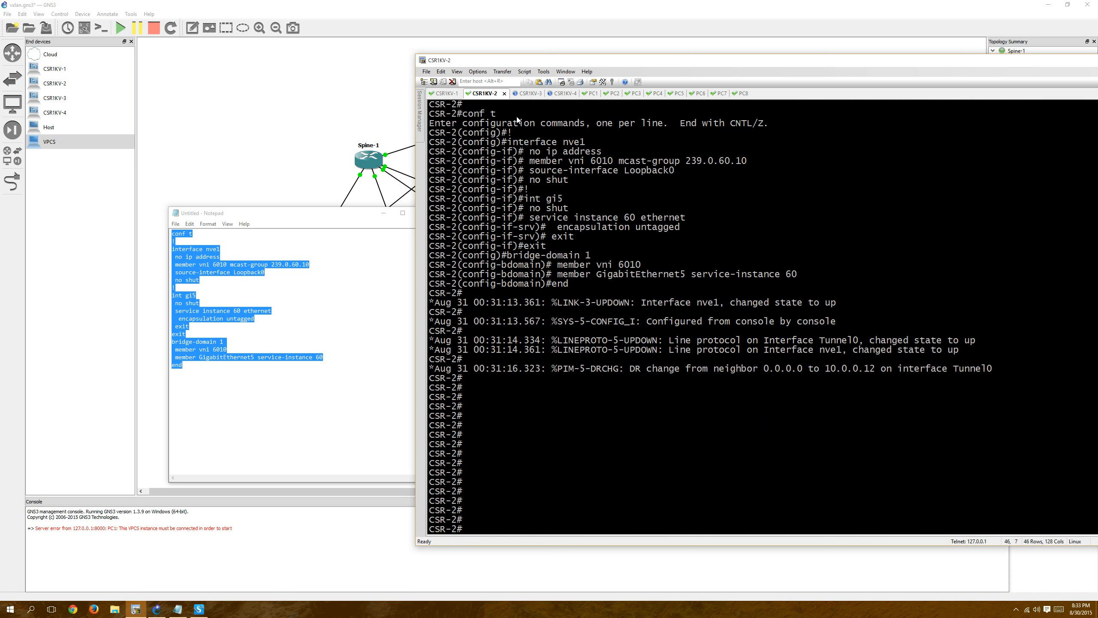
type("show ip mroute")
key("Return")
key("space")
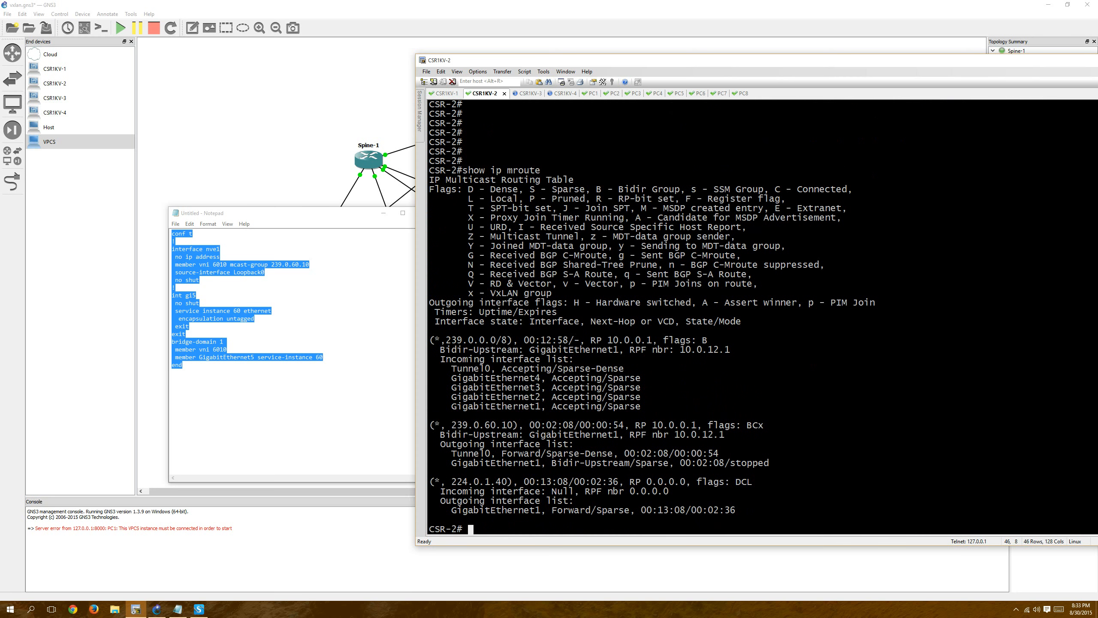
left_click_drag(435, 426, 516, 433)
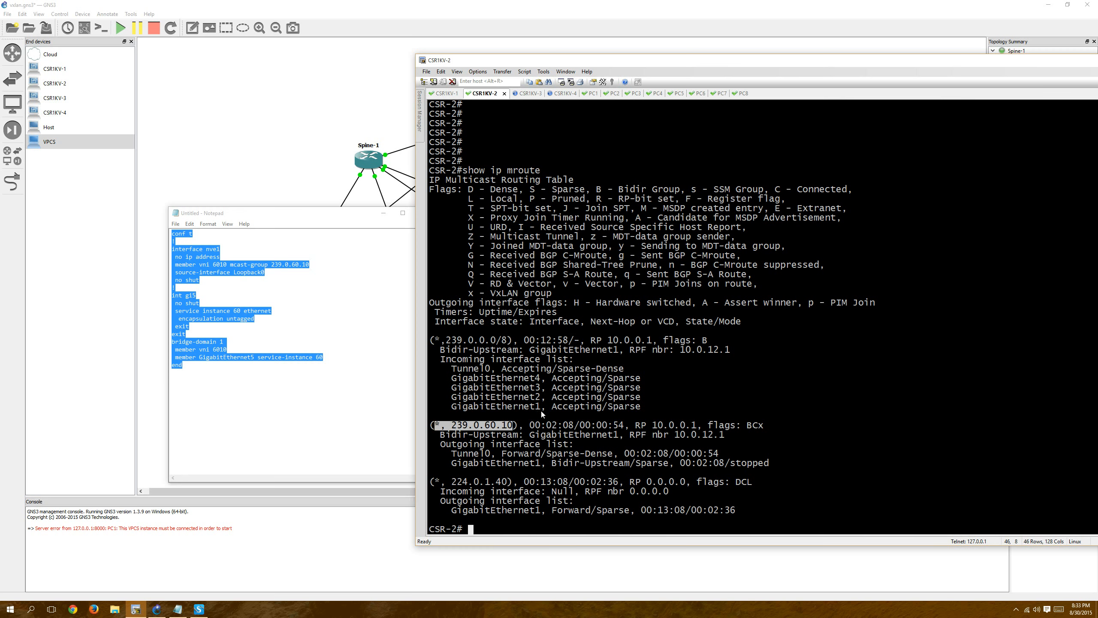
Open Spine-1's console, display its multicast route for 239.0.60.10, and disconnect the Spine-1 session.
double_click(371, 161)
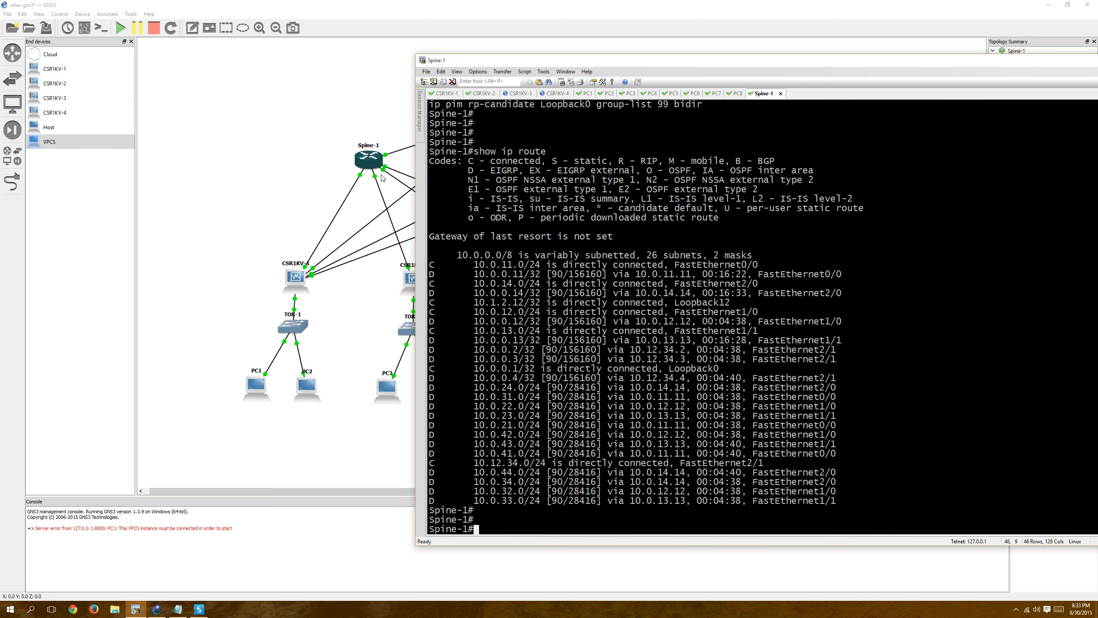
key("Return")
key("Return")
key("Return")
key("Return")
key("Return")
type("show")
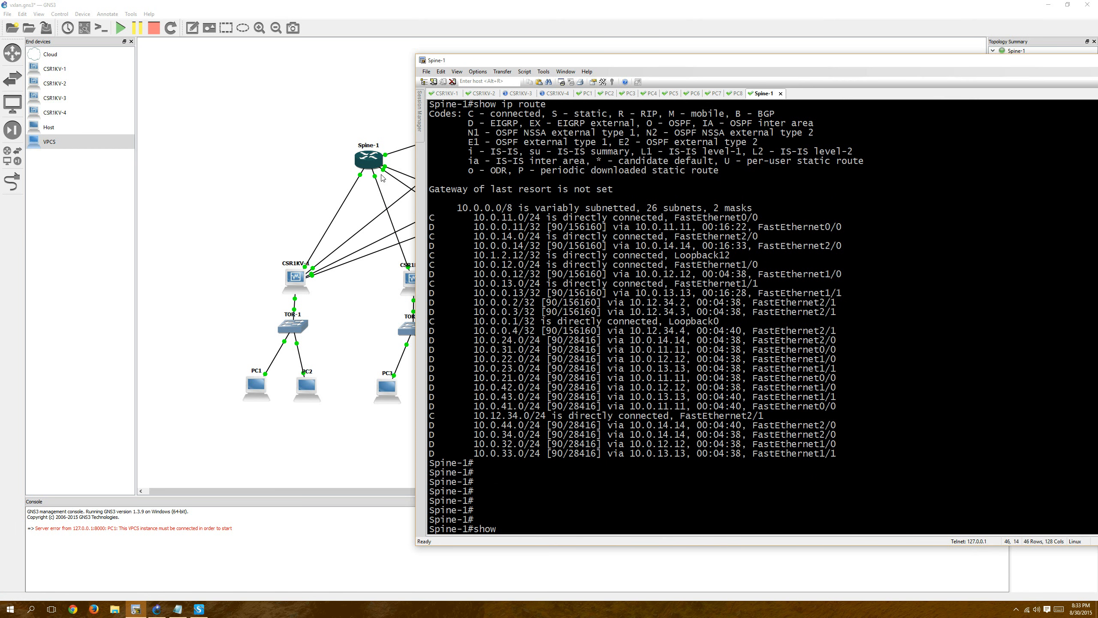
type(" ip mroute")
type("239.0.60.10")
key("Return")
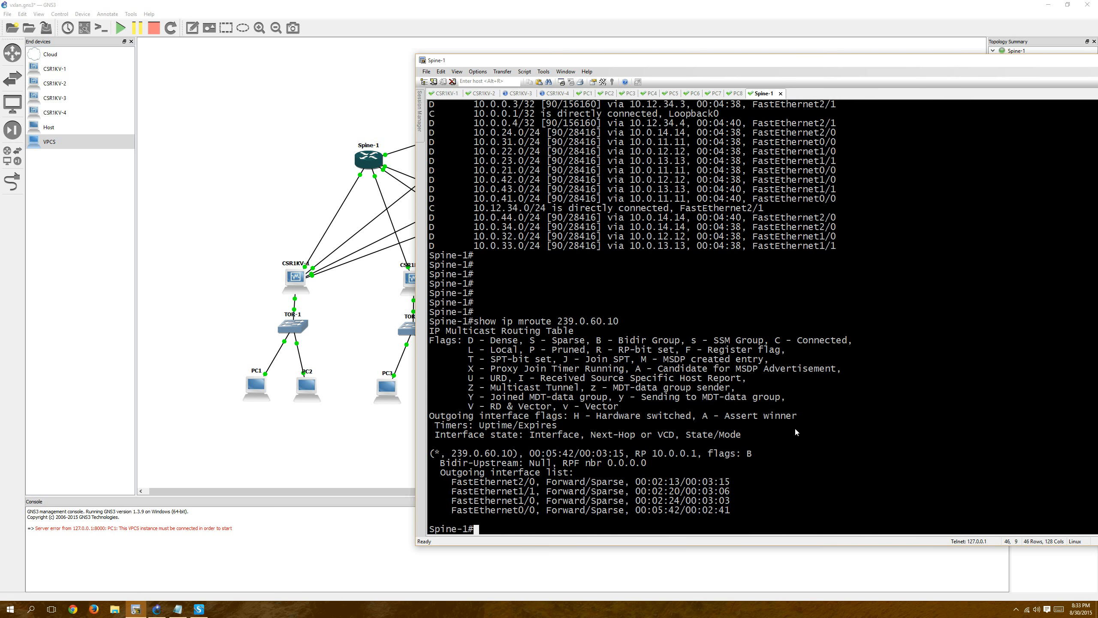
left_click(780, 93)
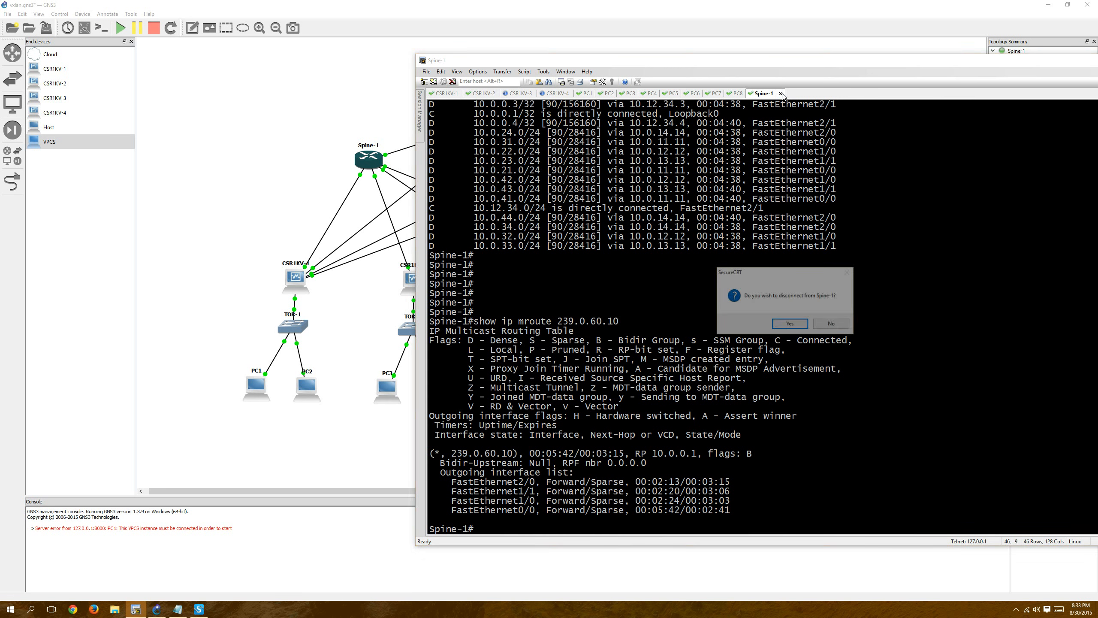
key("Return")
On CSR-1, look up the IP route for 192.168.0.0.
left_click(434, 95)
type("show")
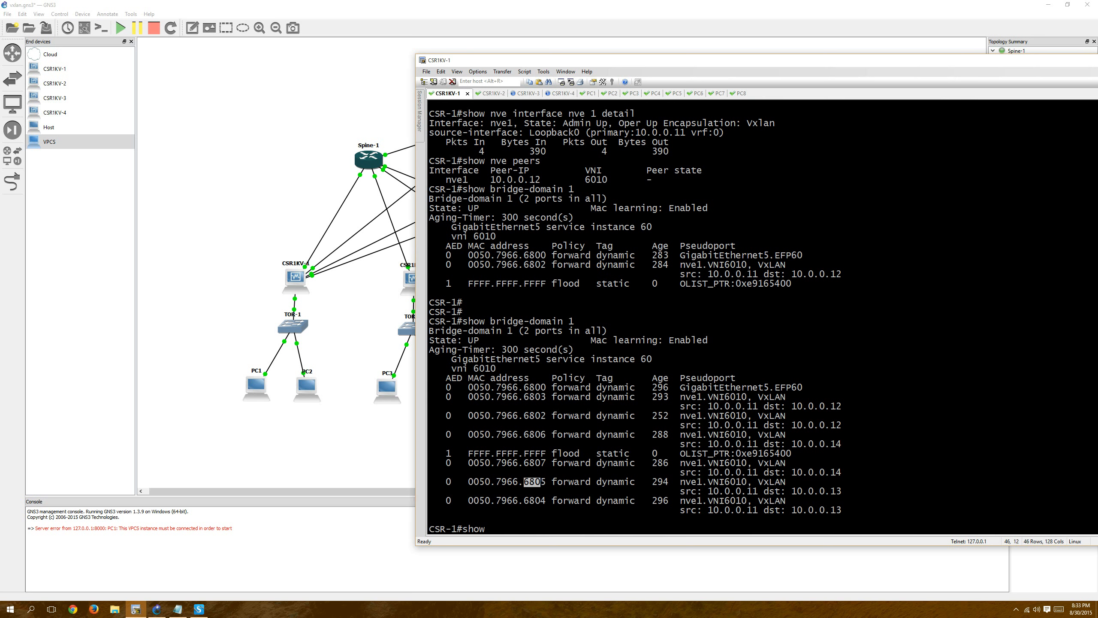
type("ip route 192.168.0.0")
key("Return")
Display CSR-1's complete IP routing table through to its last entry.
key("Up")
key("BackSpace")
key("BackSpace")
key("BackSpace")
key("BackSpace")
key("BackSpace")
key("BackSpace")
key("BackSpace")
key("BackSpace")
key("BackSpace")
key("BackSpace")
key("BackSpace")
key("BackSpace")
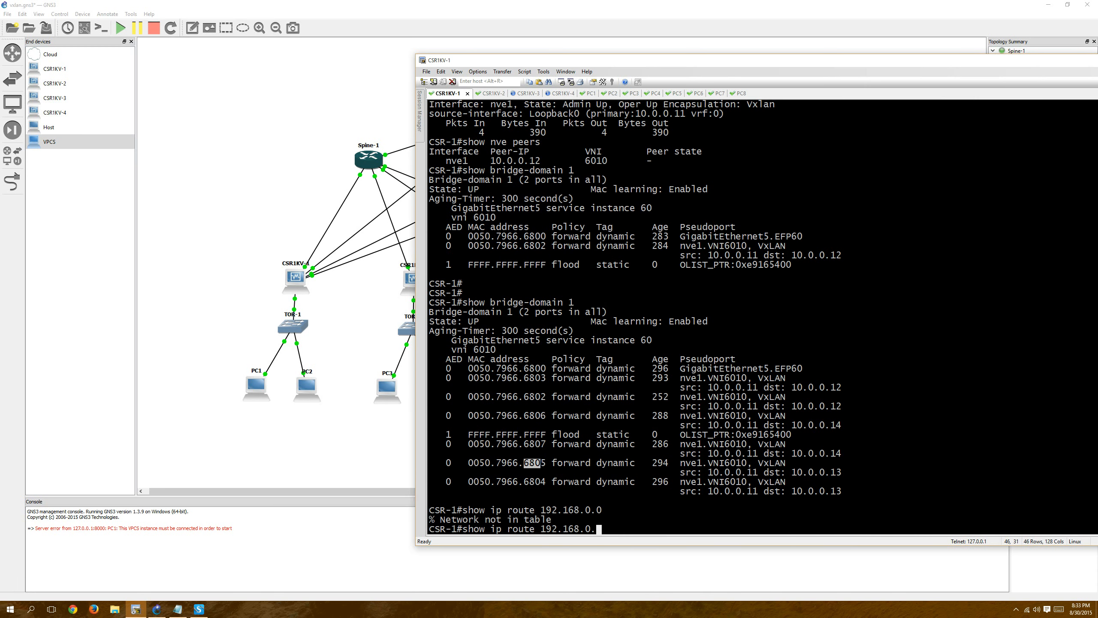
key("Return")
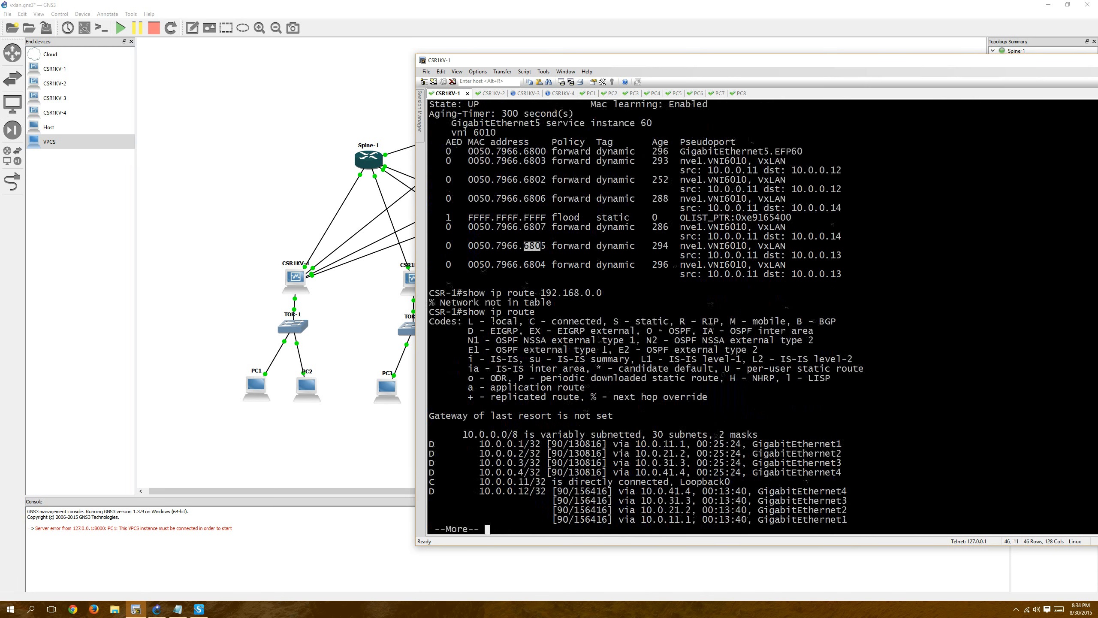
key("space")
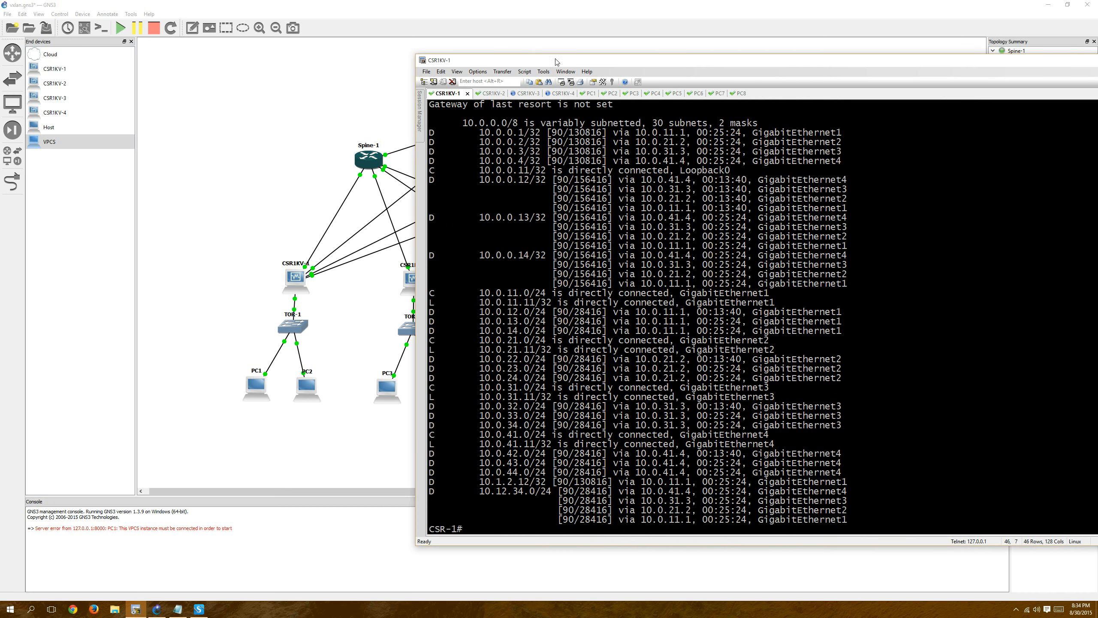
Move the terminal window aside to view the spine-leaf topology, and bring it back over the diagram.
left_click_drag(554, 61, 394, 81)
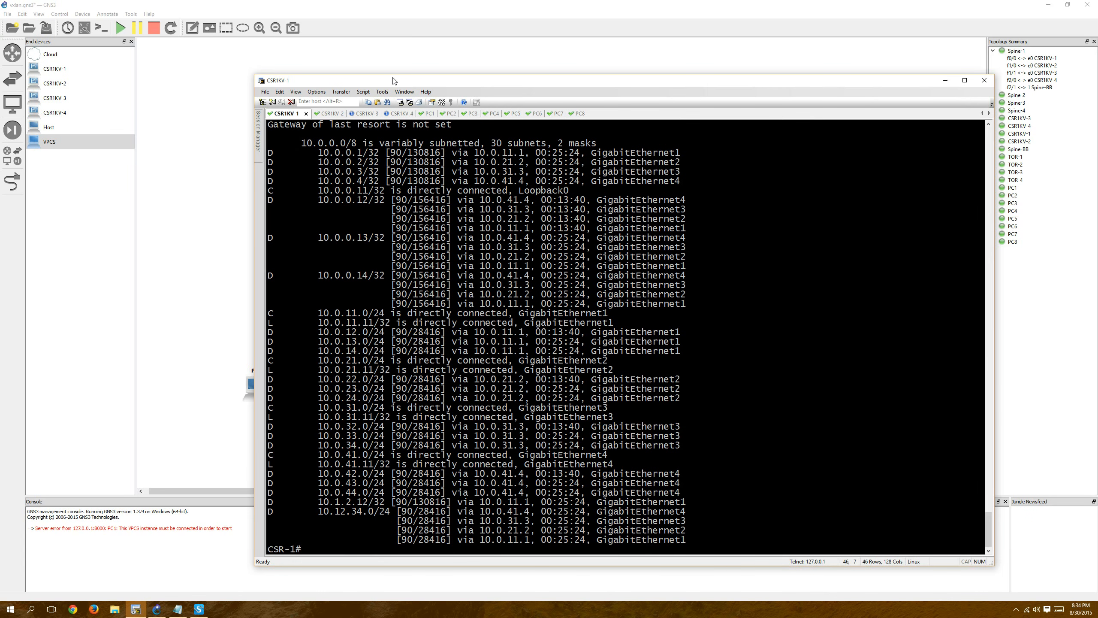
left_click_drag(383, 83, 698, 221)
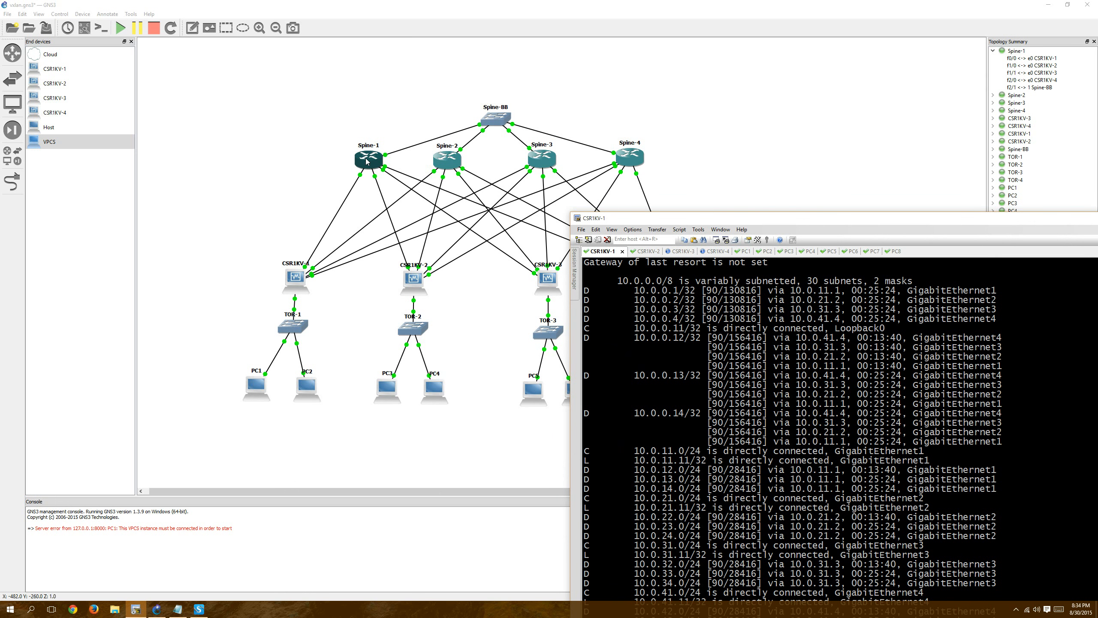
left_click_drag(836, 220, 511, 105)
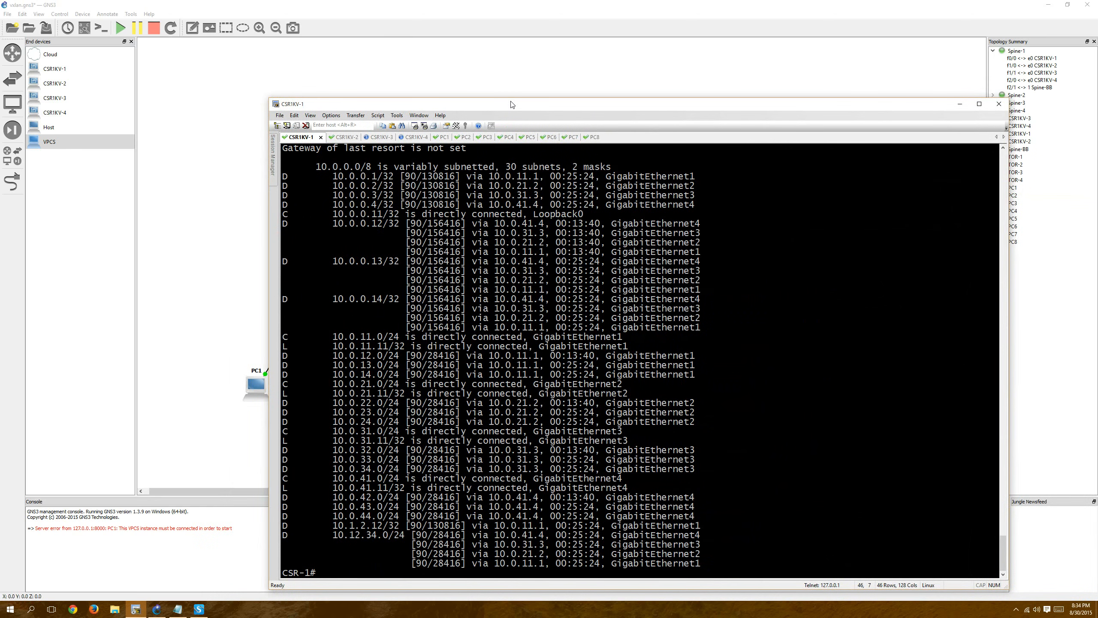